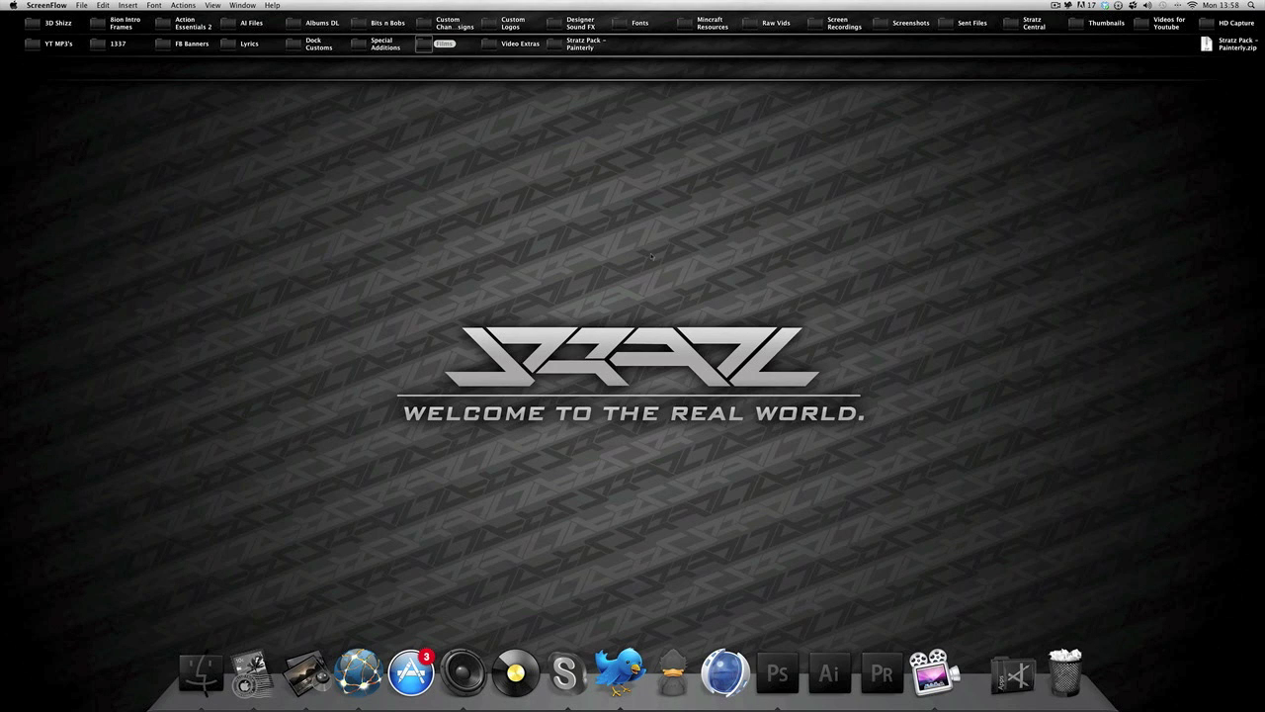
drag(901, 461, 220, 234)
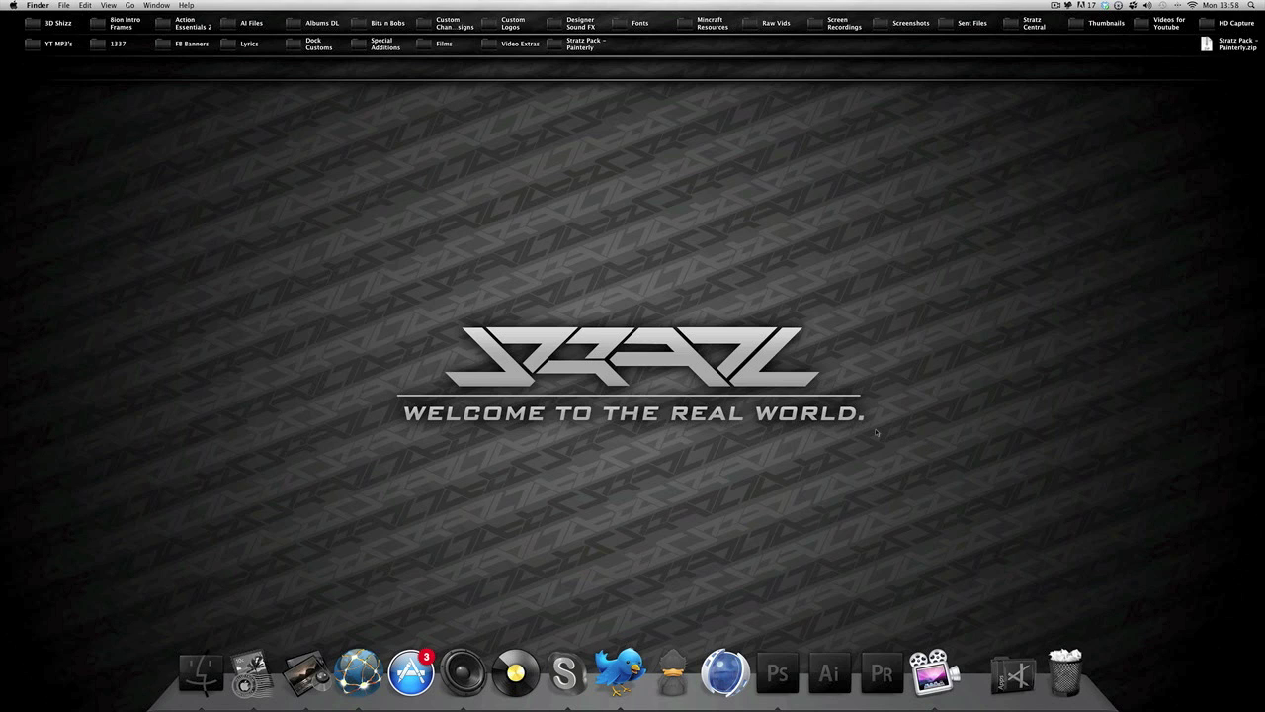
Switch to Photoshop and replace all existing layers of the Stratz Designs document with one new empty layer
click(777, 673)
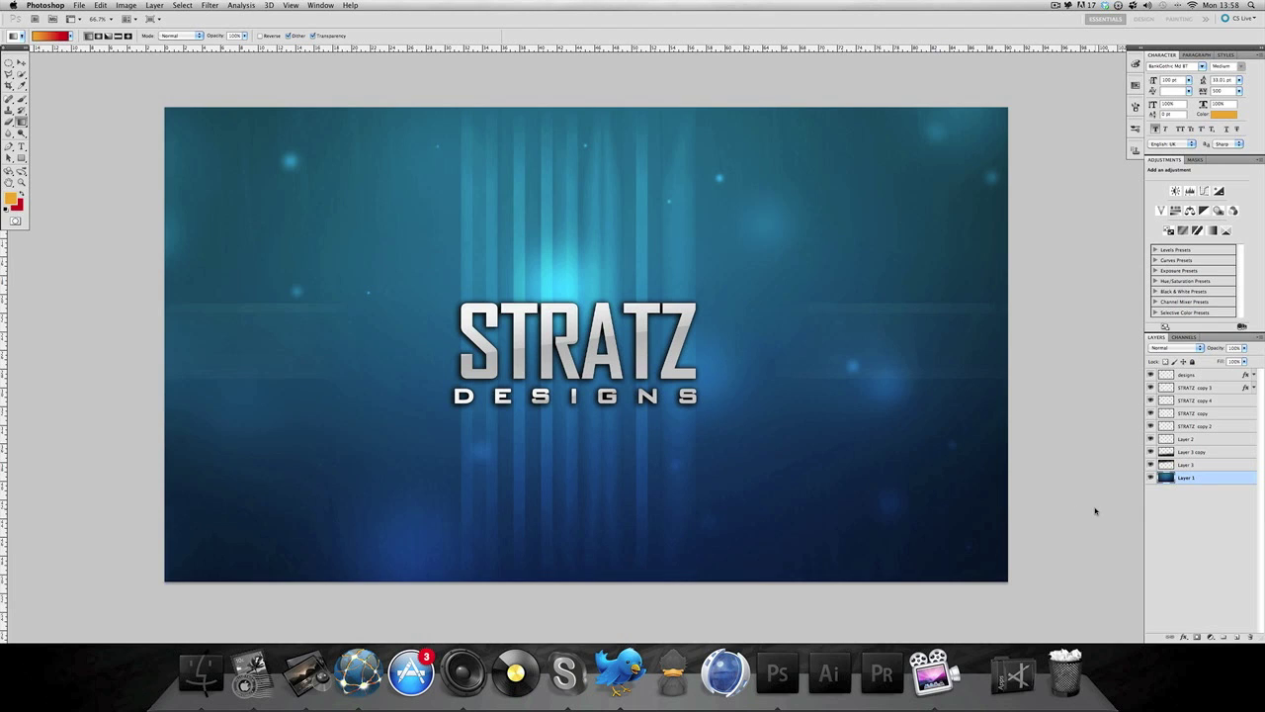
click(1201, 466)
shift+click(1206, 376)
key(Delete)
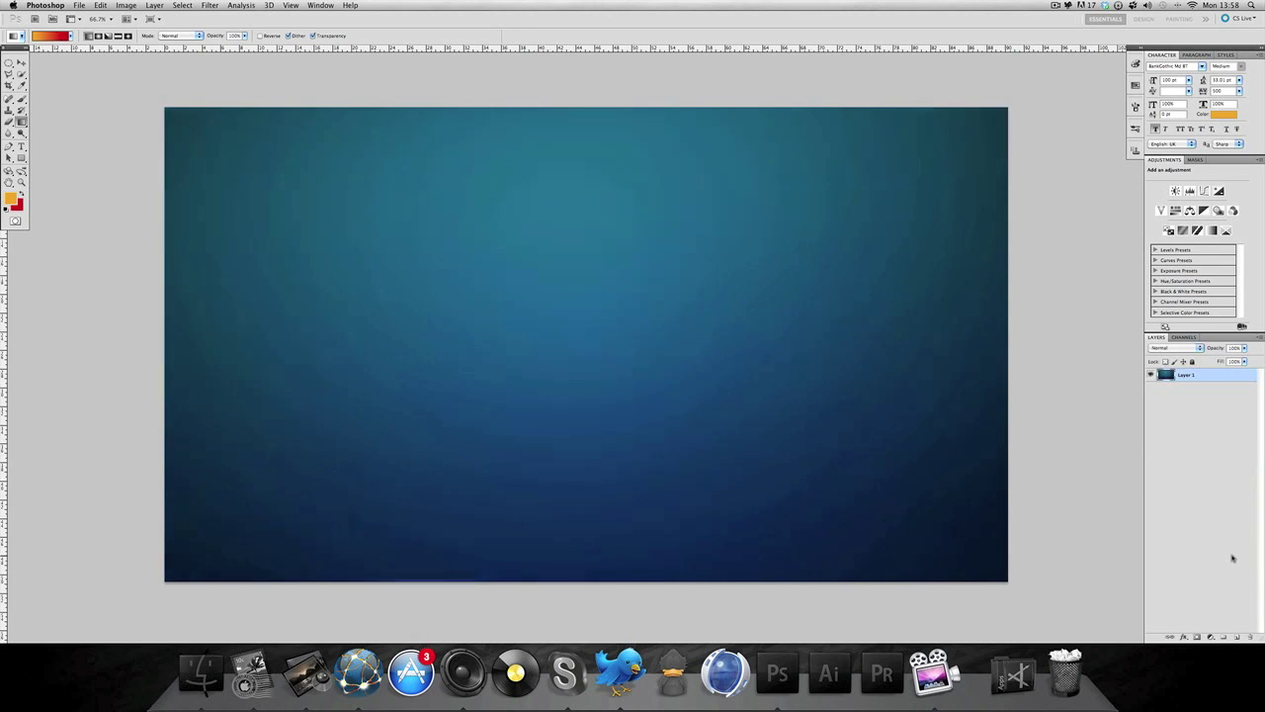
click(1236, 637)
click(1195, 388)
key(Delete)
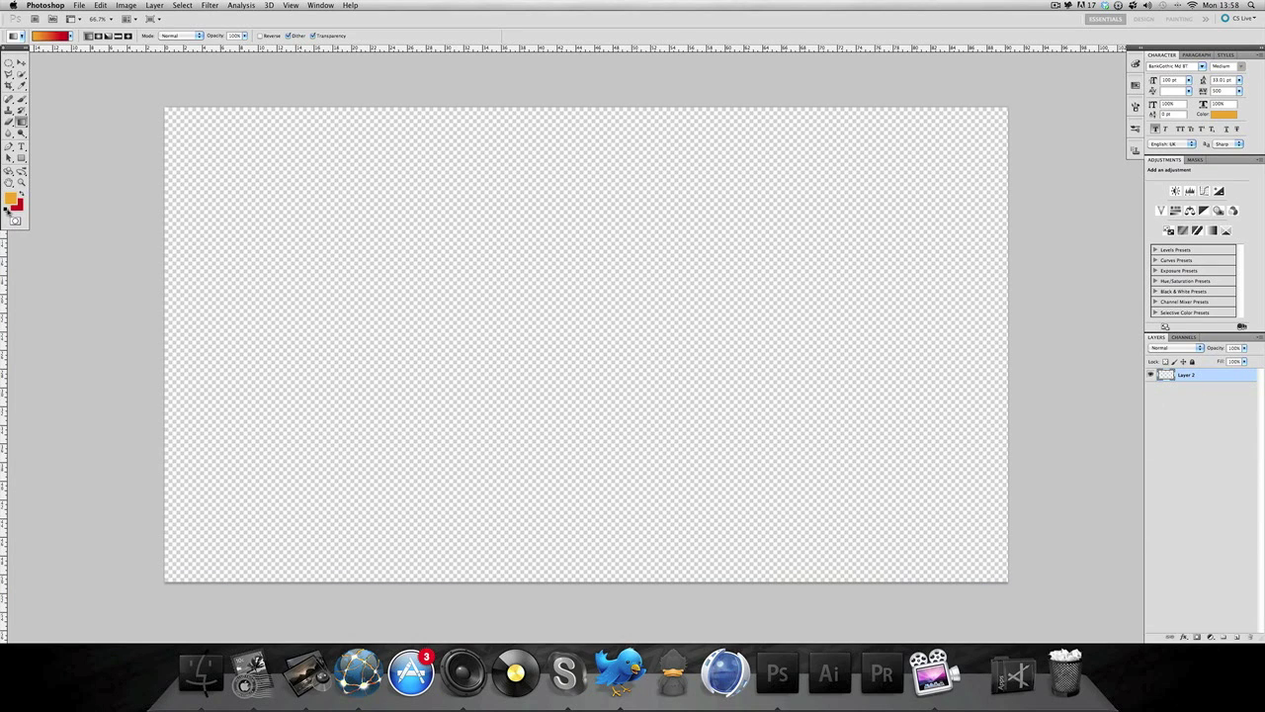
Reset the foreground and background colours to black and white and choose the Paint Bucket tool
click(8, 210)
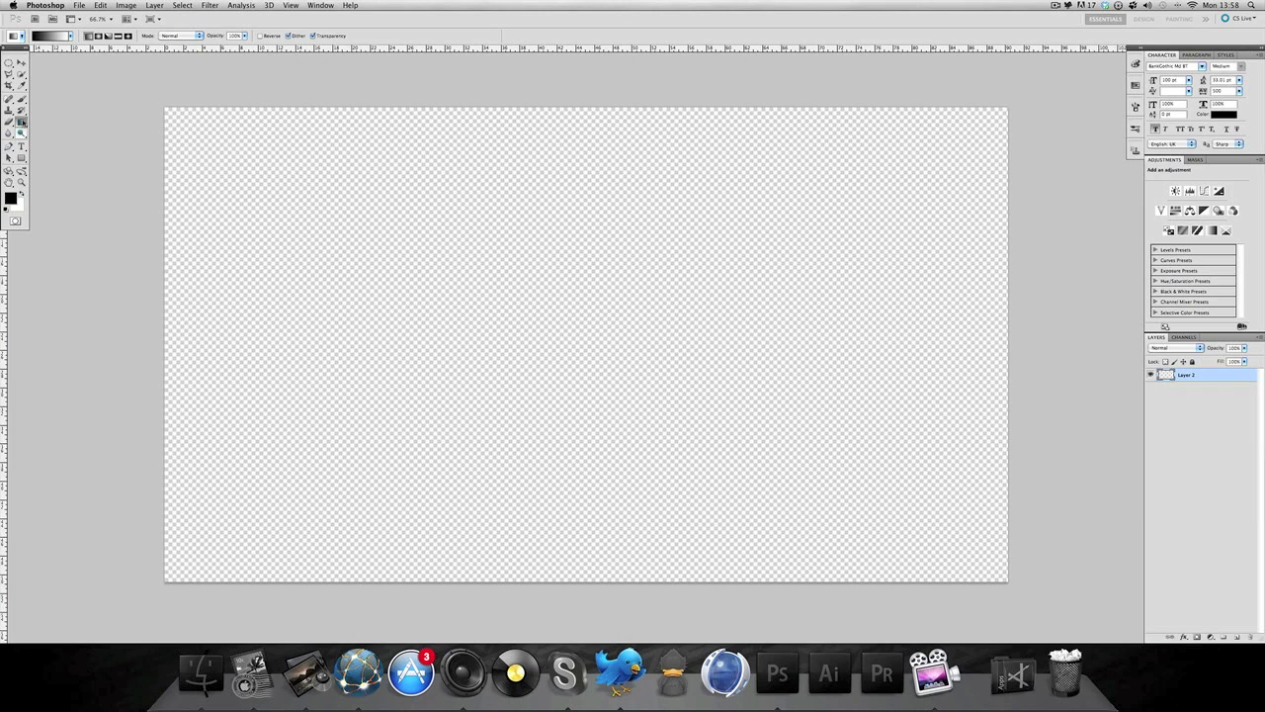
drag(22, 123, 60, 133)
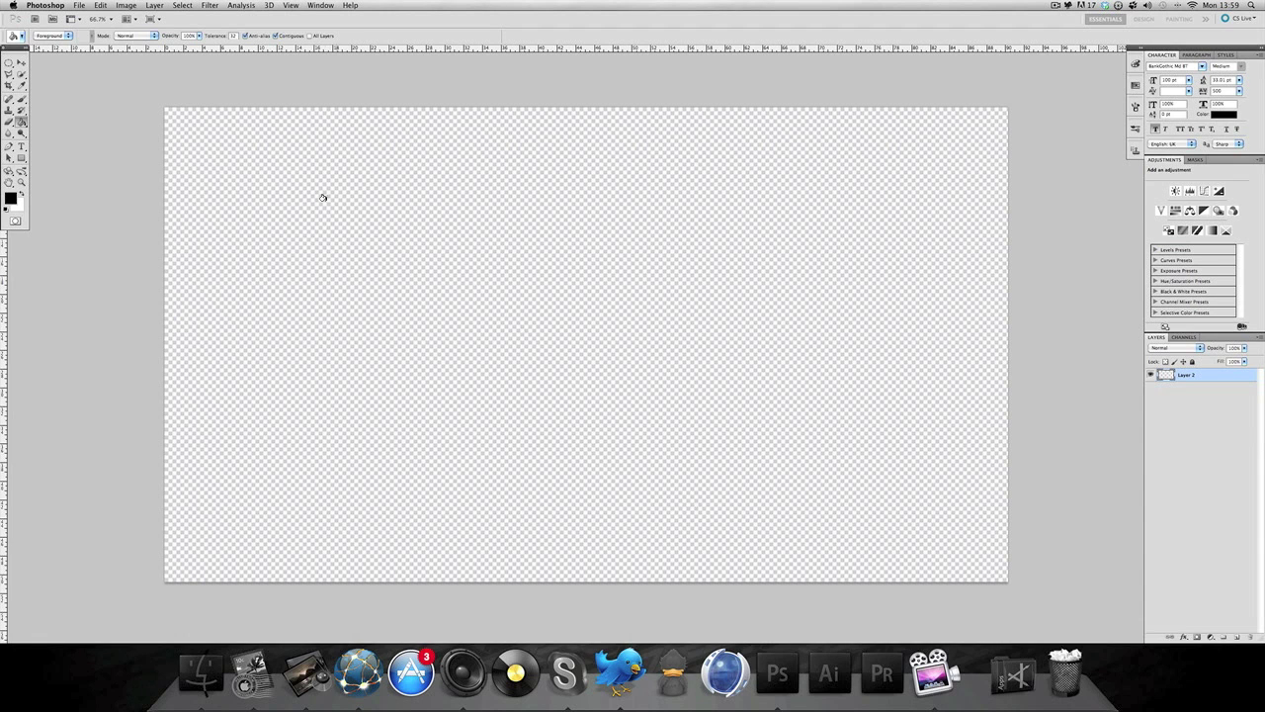
Examine the empty canvas at actual pixels around its upper-left corner, and fit the whole canvas back to the screen
click(20, 182)
click(219, 36)
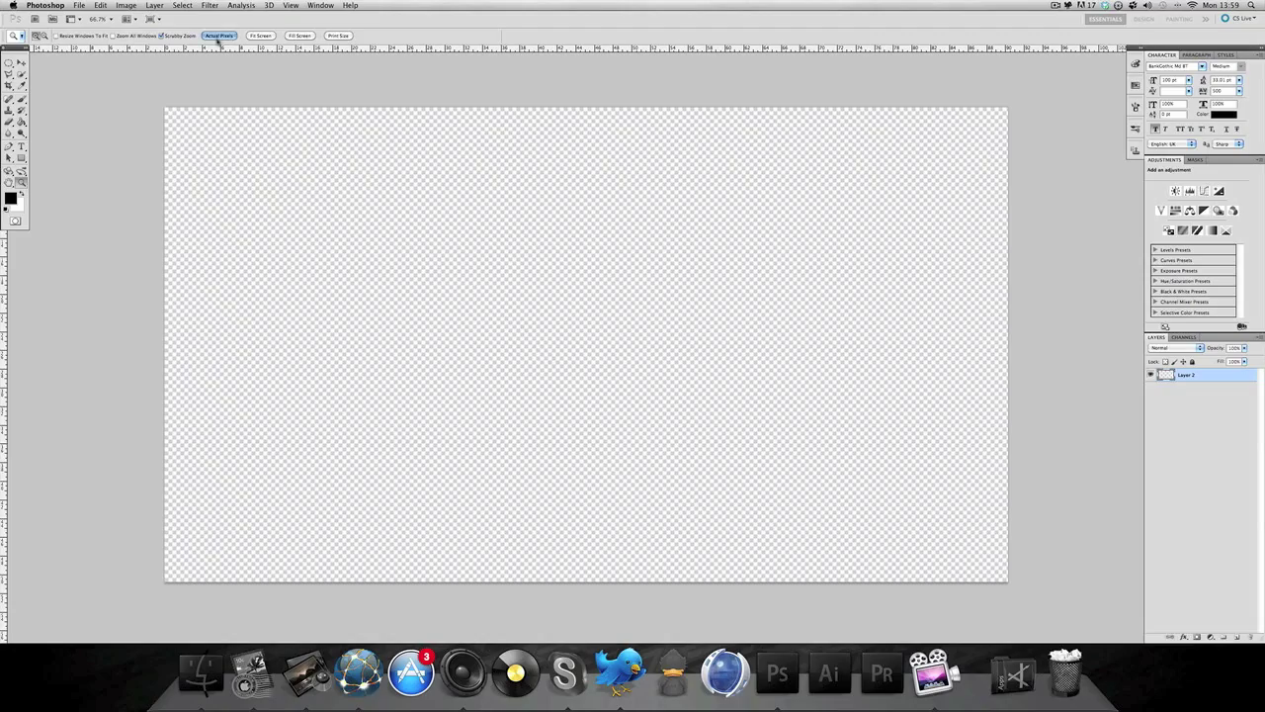
scroll(883, 271, up, 6)
scroll(878, 270, left, 3)
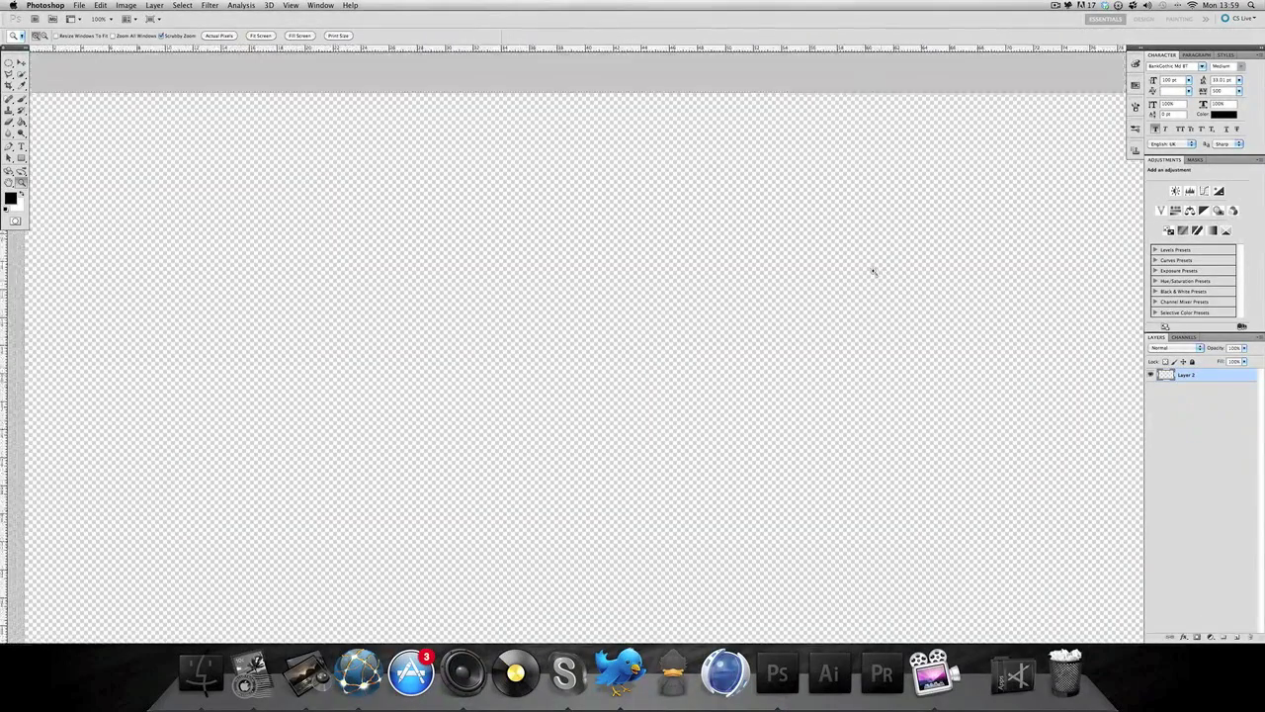
scroll(869, 271, left, 4)
scroll(768, 203, up, 4)
scroll(287, 43, left, 3)
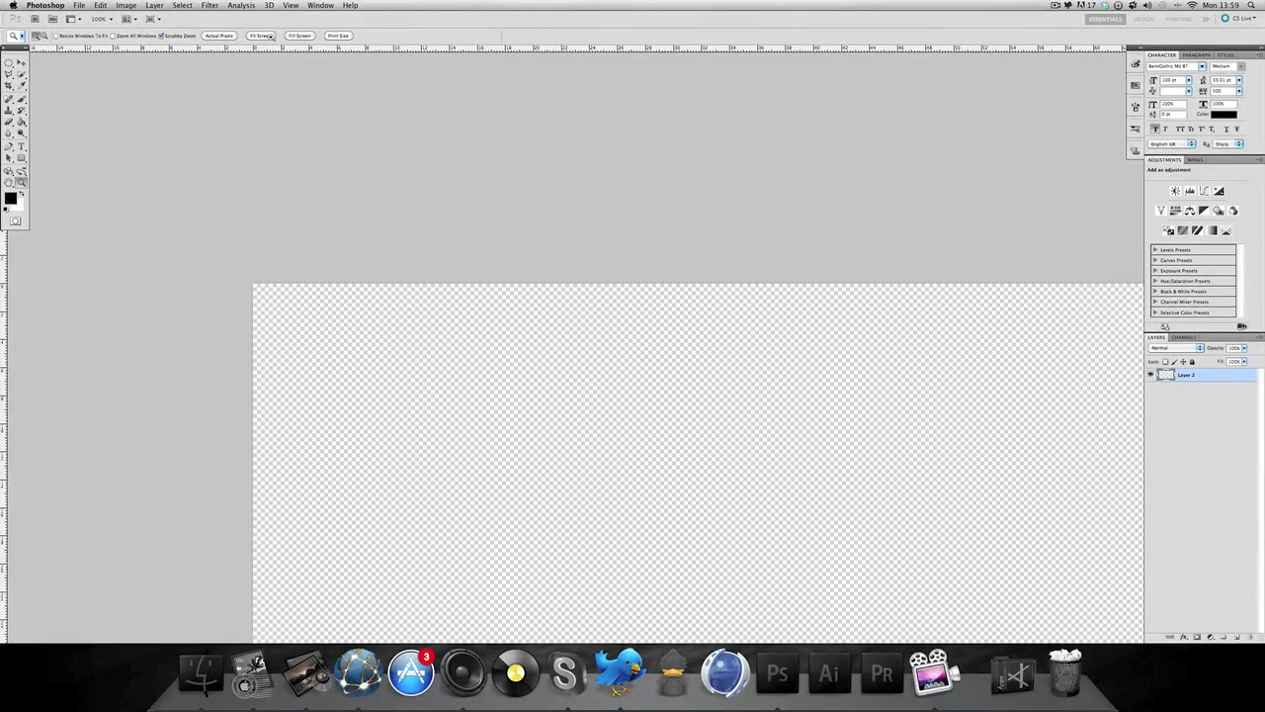
click(264, 38)
click(265, 37)
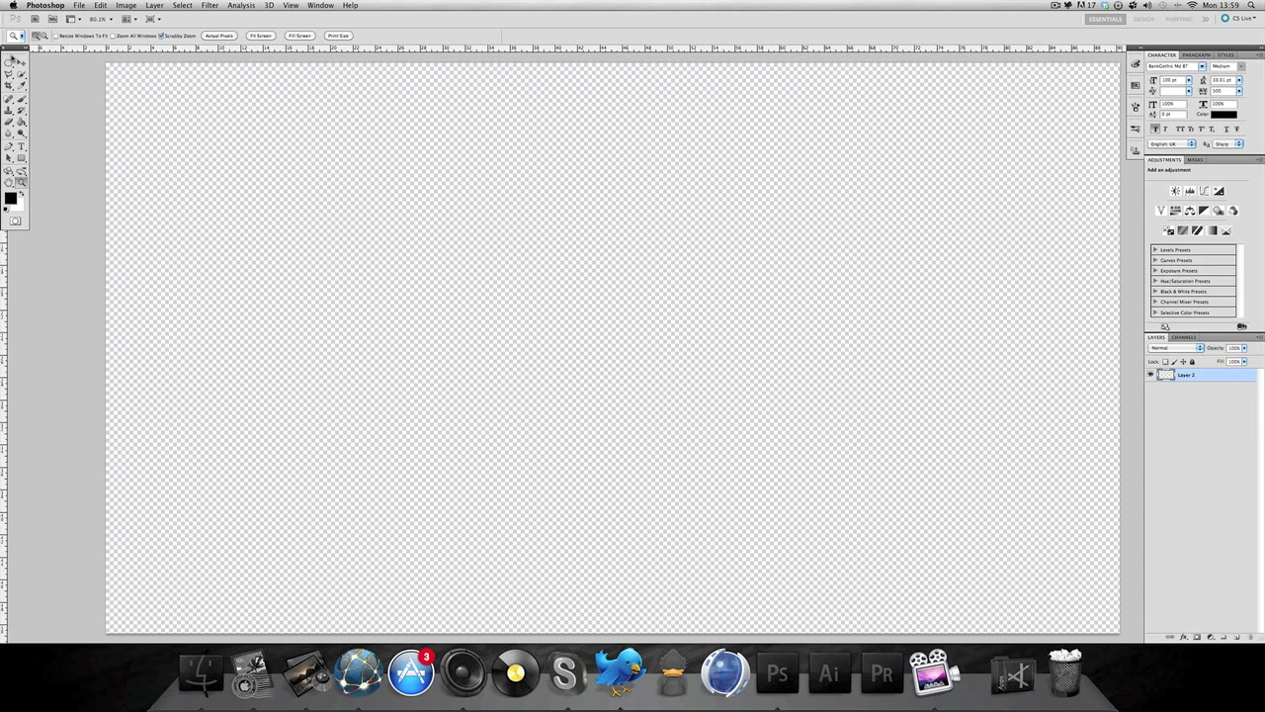
Fill the empty layer with black using the Paint Bucket tool
click(20, 62)
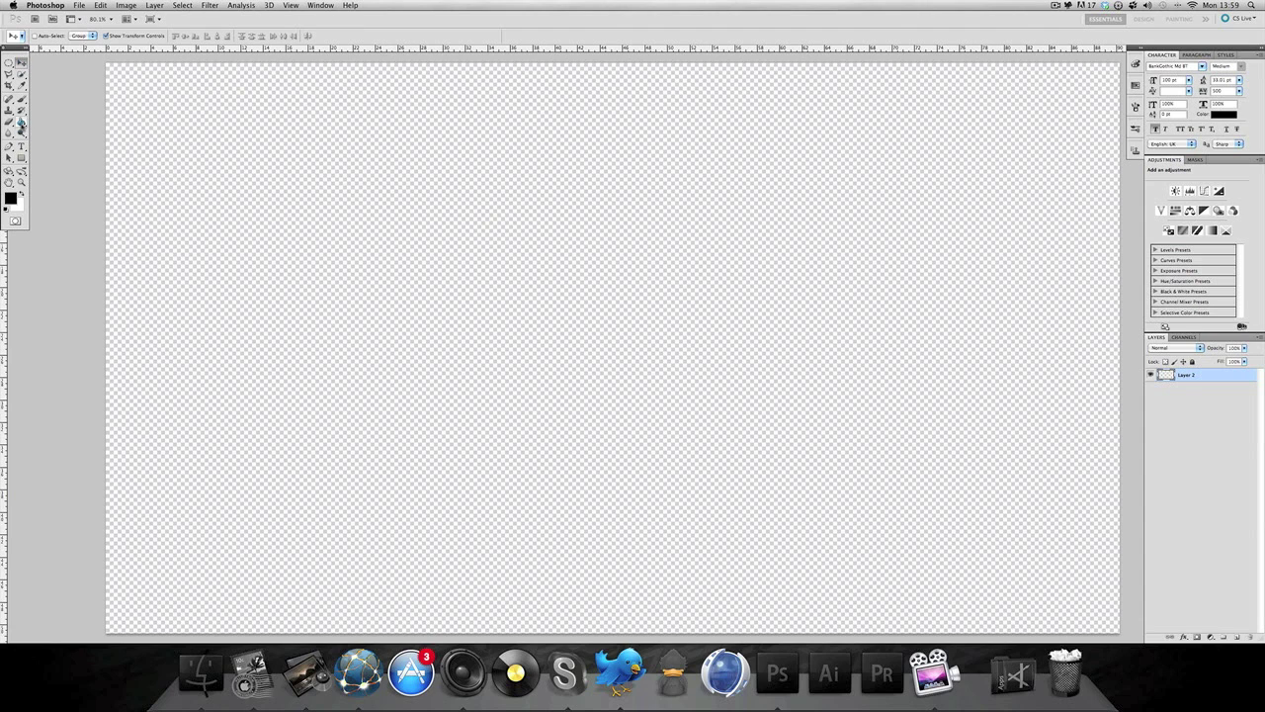
click(20, 120)
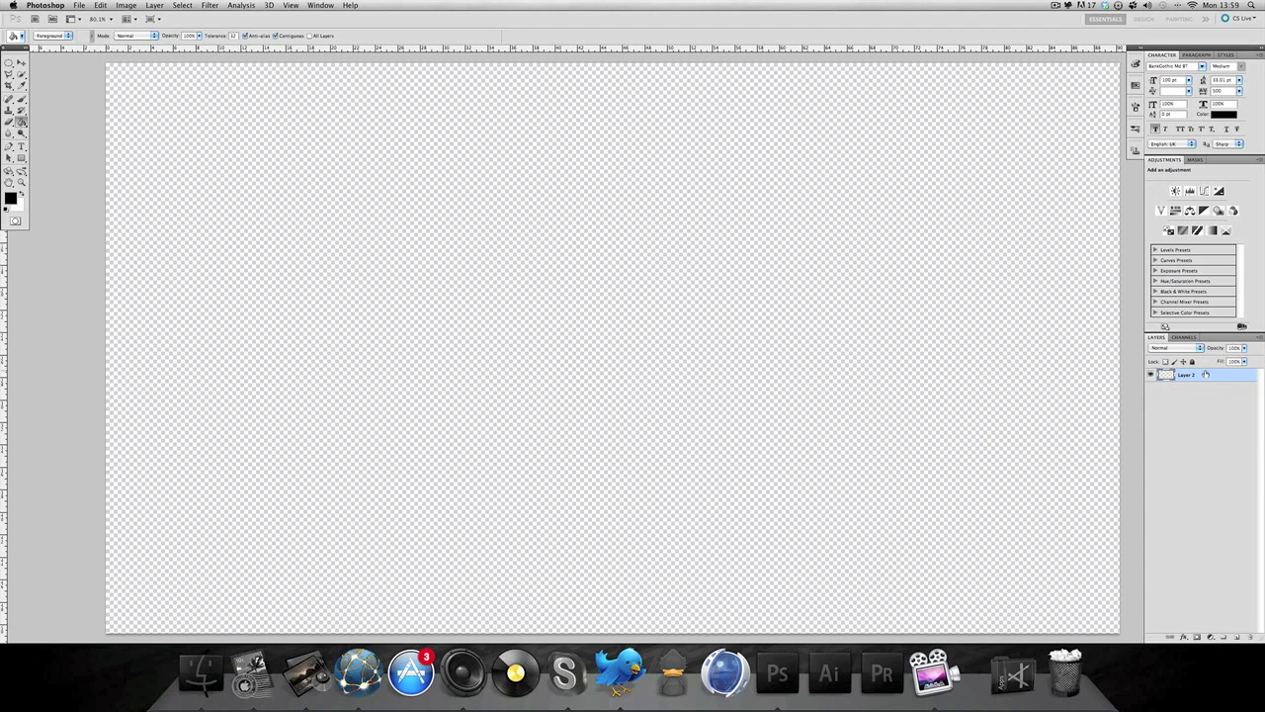
click(615, 267)
key(v)
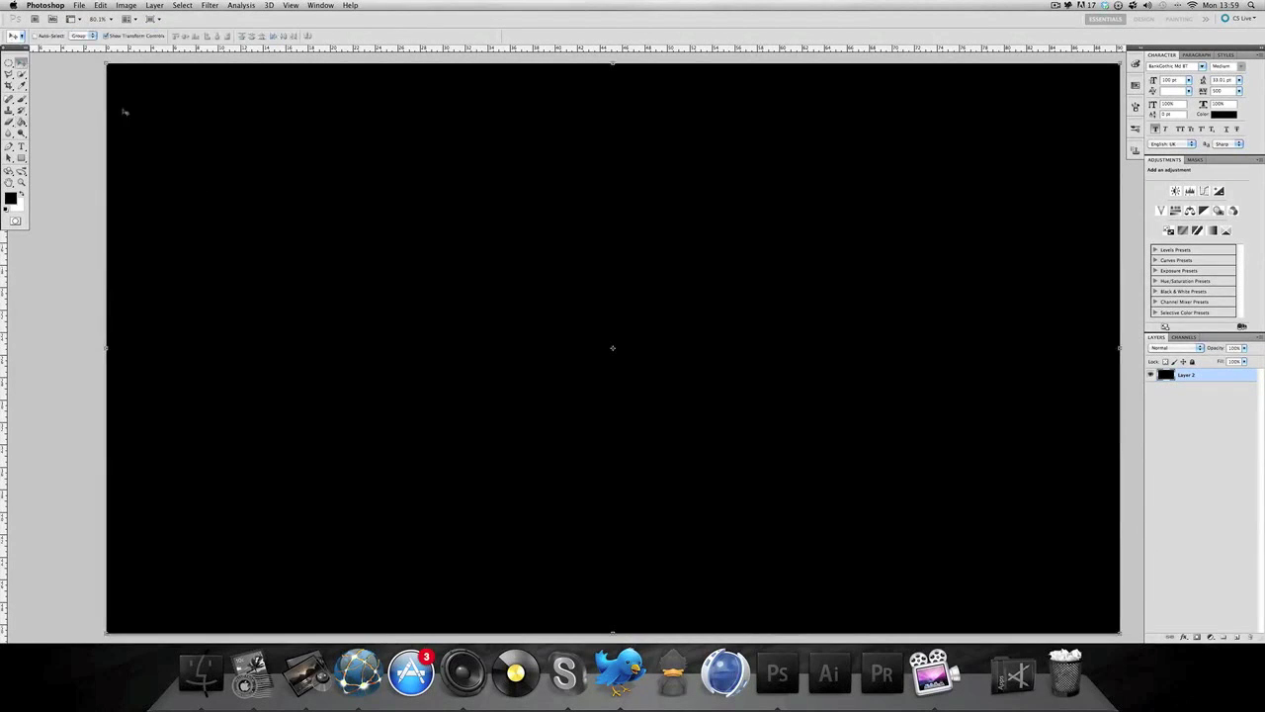
Add a new layer and draw a white-to-transparent radial gradient from the canvas centre out past its upper-left corner
click(1236, 637)
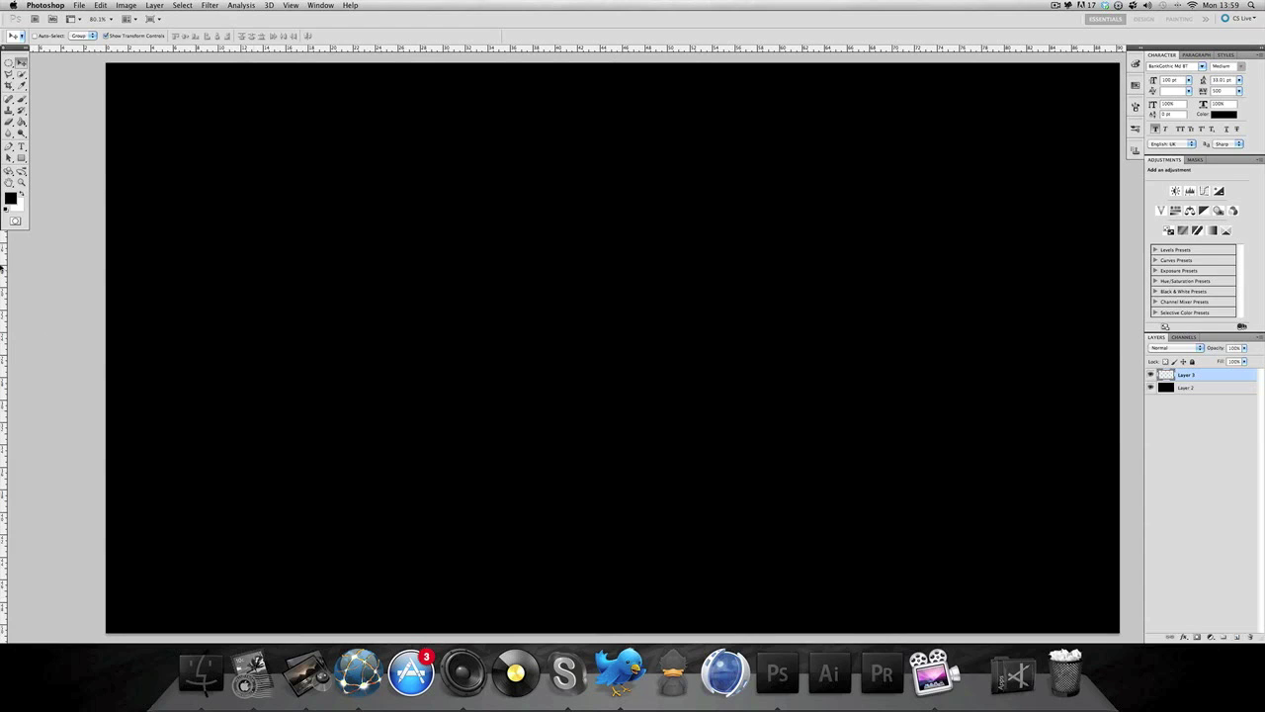
click(22, 196)
click(20, 122)
drag(21, 123, 50, 123)
click(99, 36)
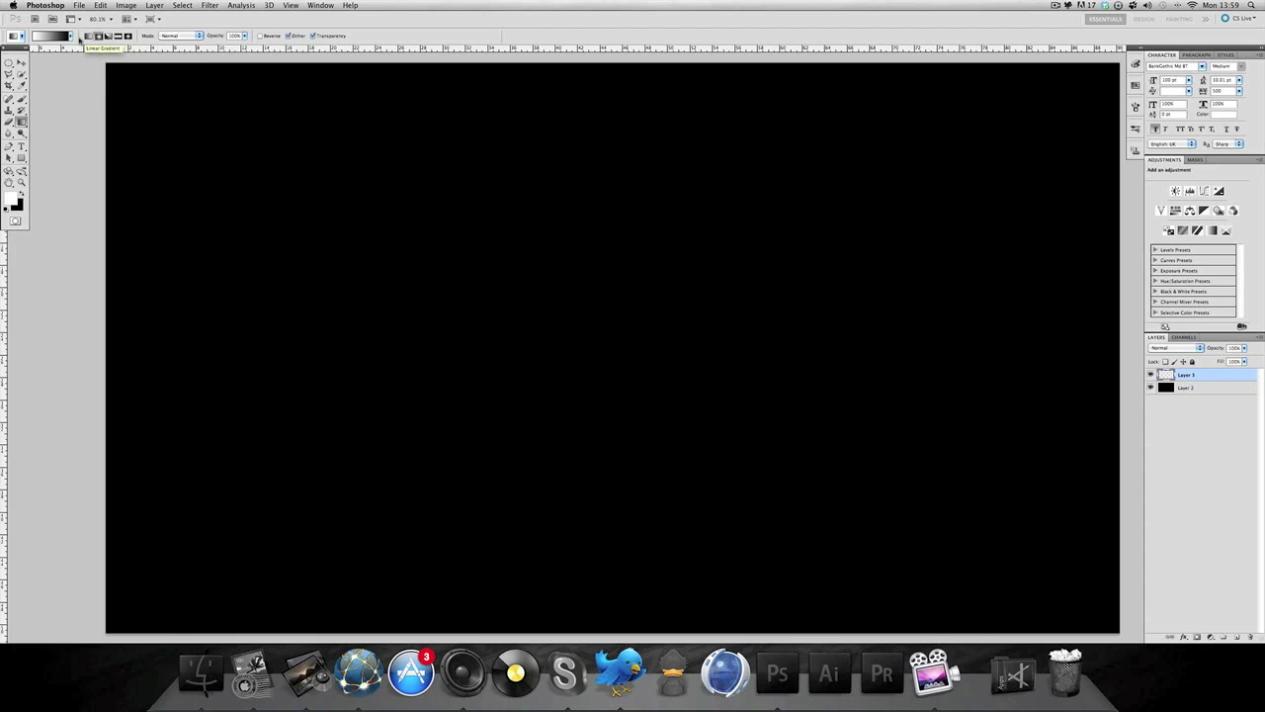
click(70, 36)
click(36, 57)
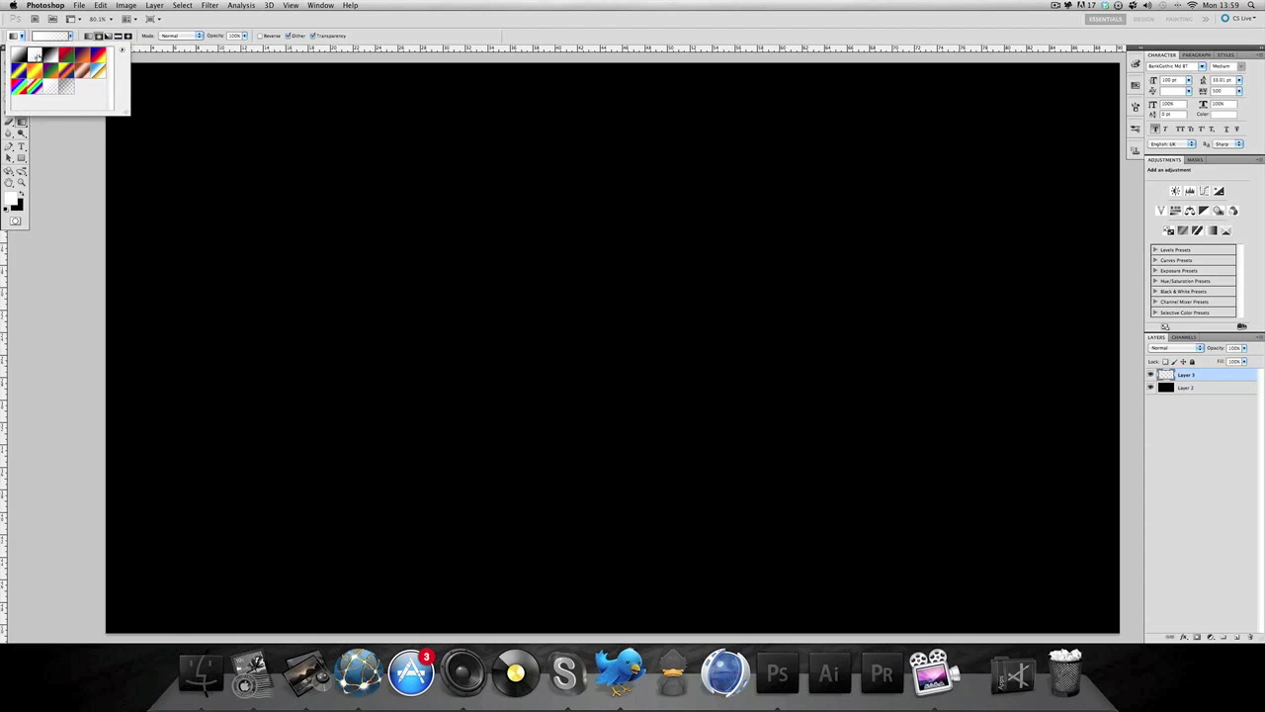
click(603, 341)
drag(603, 341, 31, 77)
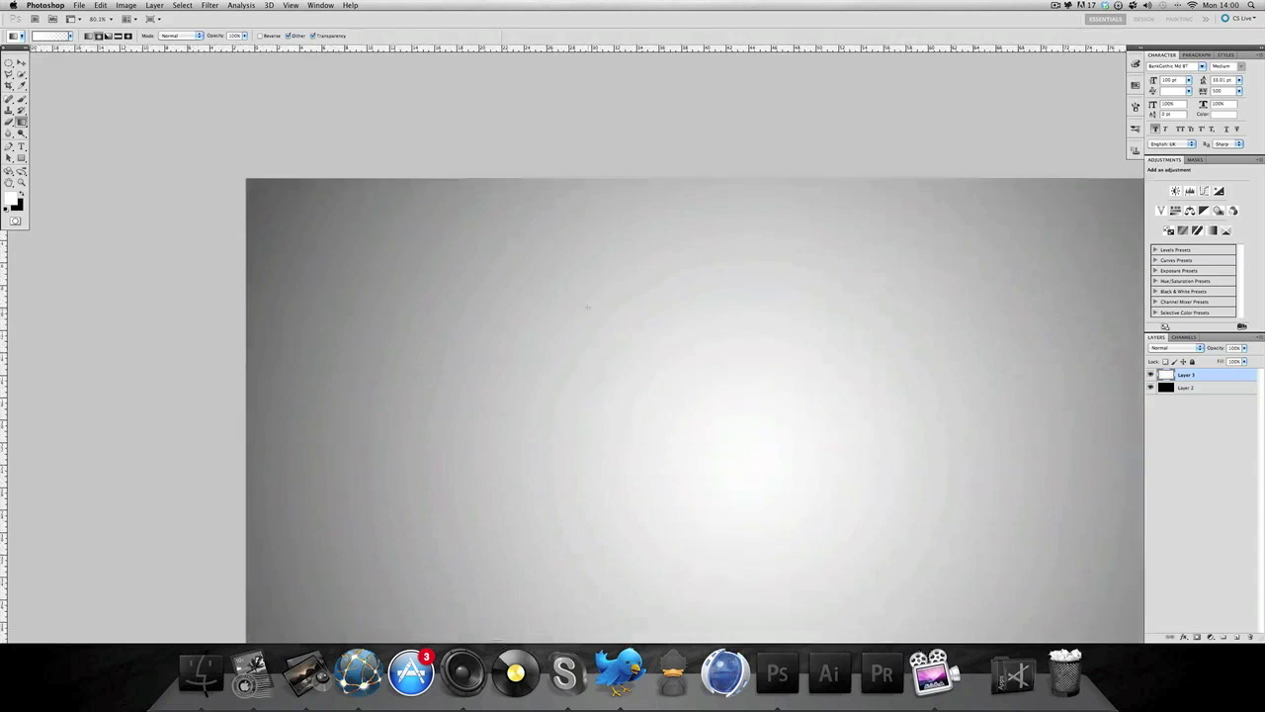
Lower the white gradient layer's opacity to about 45% and merge it down into the black layer
scroll(588, 307, right, 5)
scroll(584, 309, down, 3)
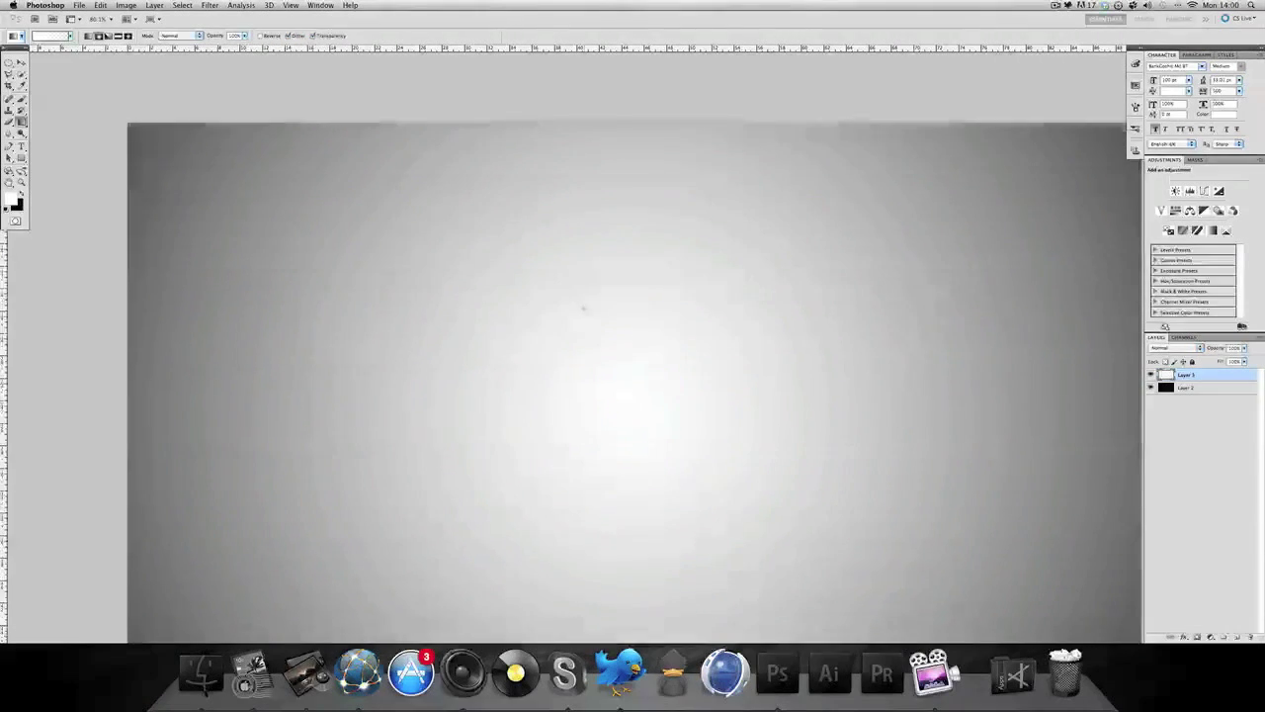
scroll(584, 308, right, 2)
scroll(582, 307, down, 2)
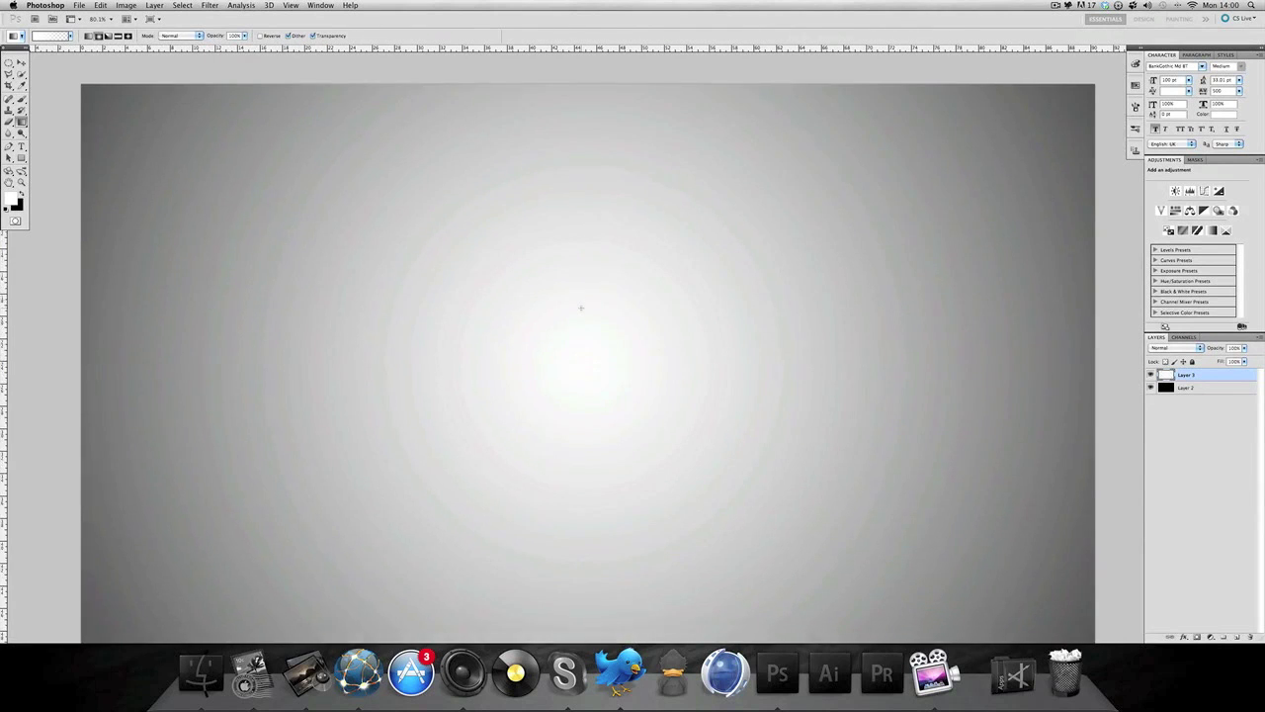
scroll(581, 308, down, 1)
scroll(582, 307, right, 1)
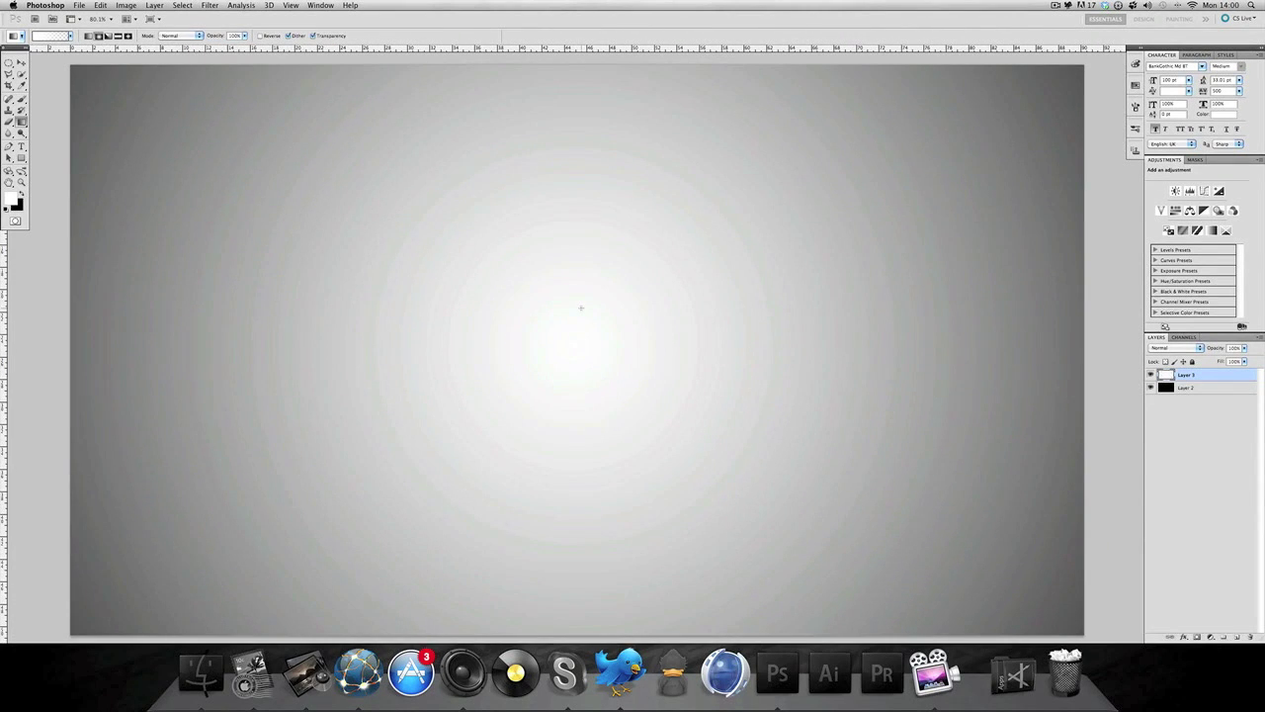
click(21, 61)
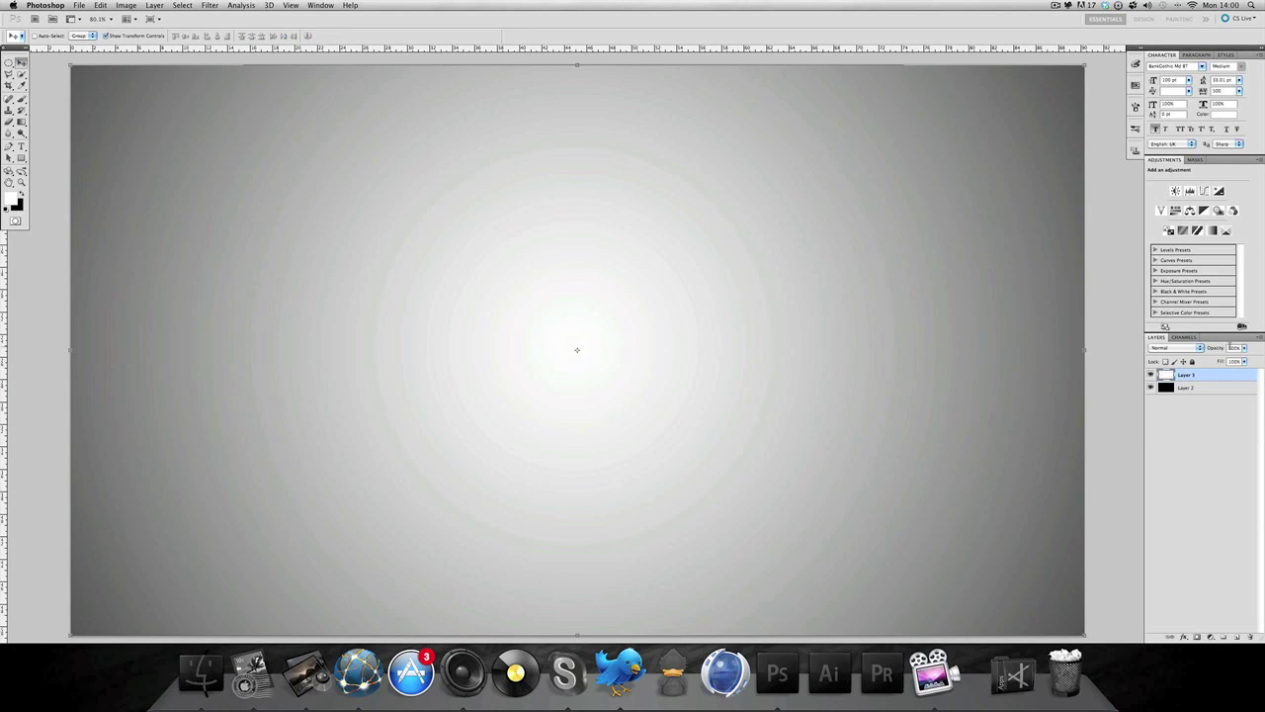
drag(1222, 350, 1196, 353)
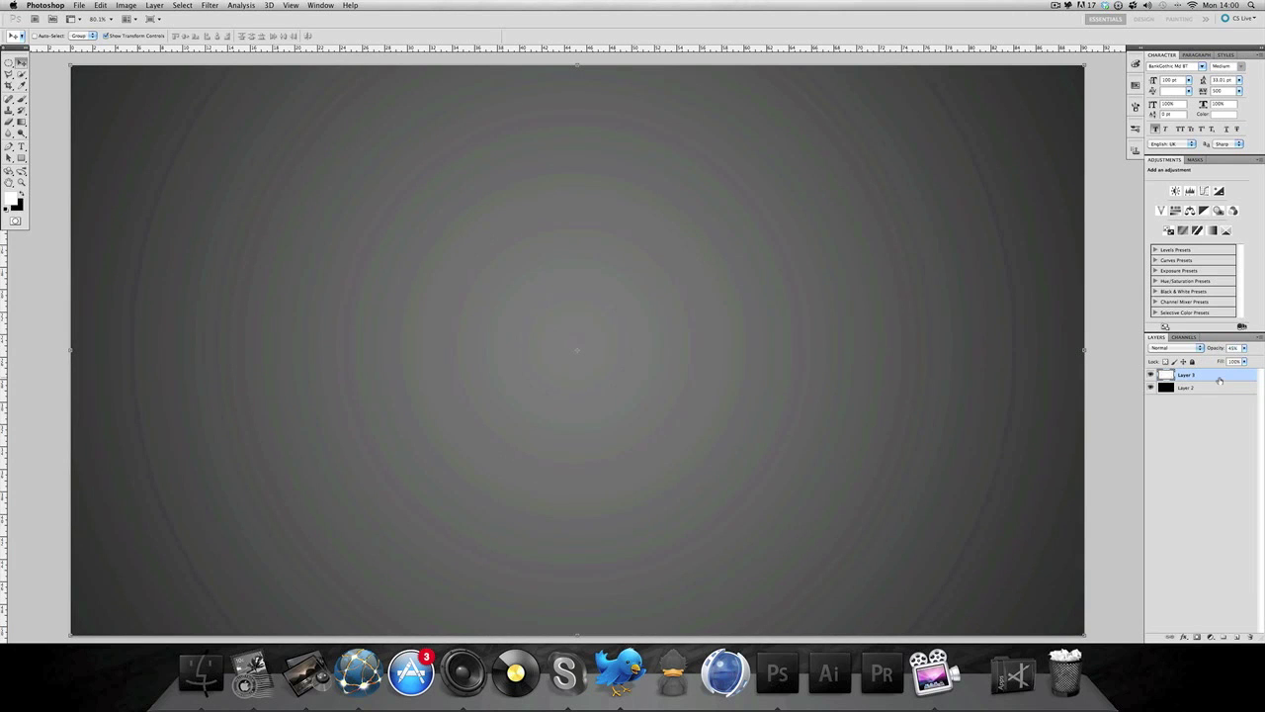
right_click(1220, 380)
click(1176, 580)
Set the foreground colour to light blue #008dce and swap it with the black background colour
click(13, 200)
click(1084, 461)
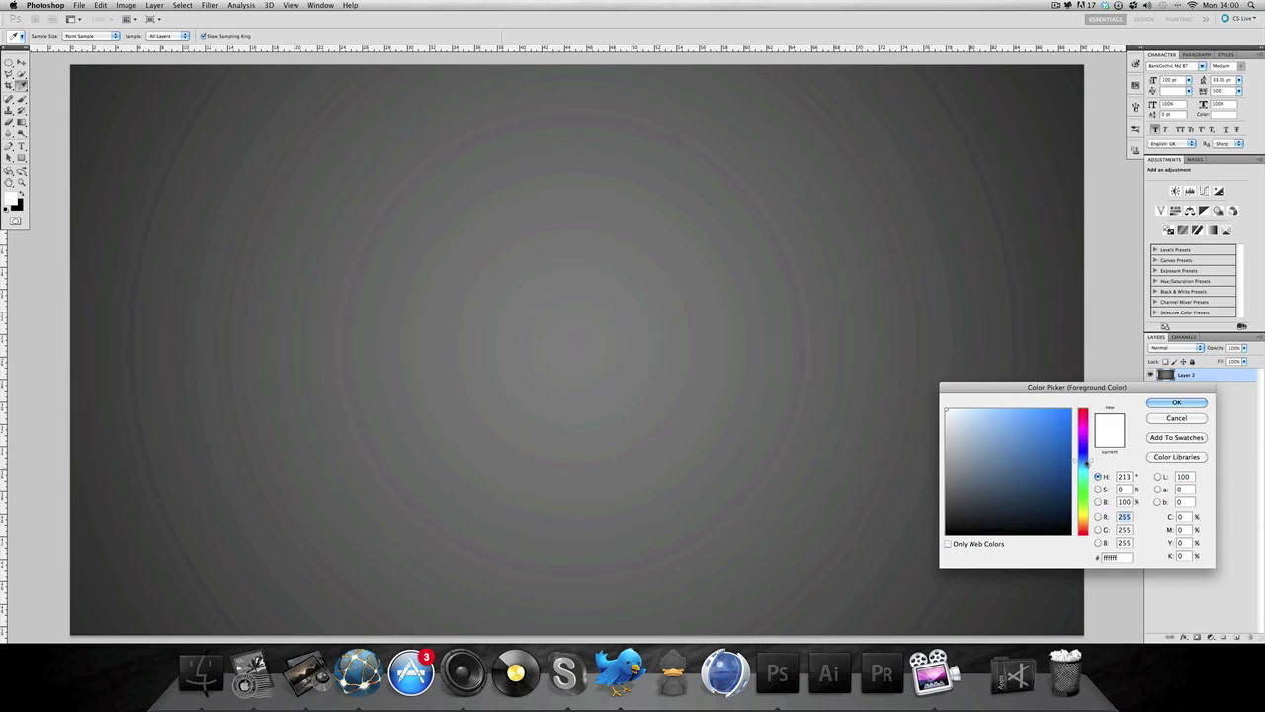
click(1071, 431)
mouse_move(1083, 467)
mouse_down()
mouse_move(1057, 458)
mouse_move(1168, 440)
mouse_up()
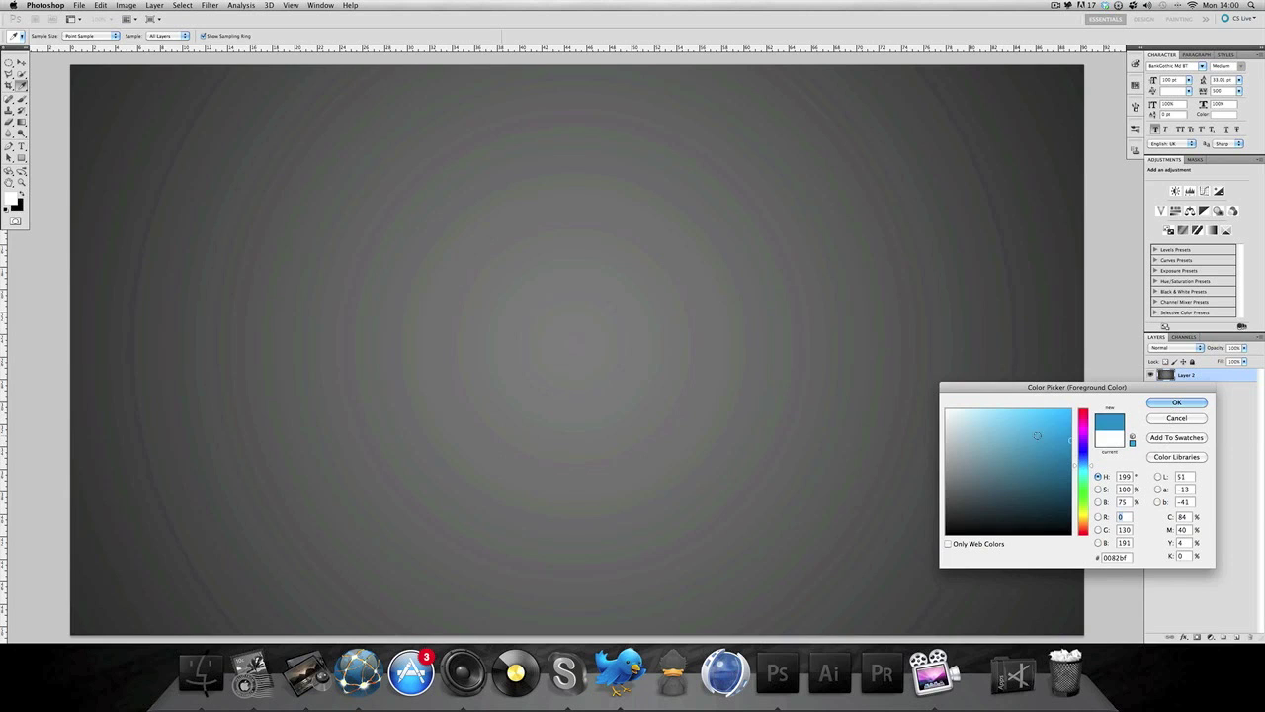
click(1176, 403)
click(21, 194)
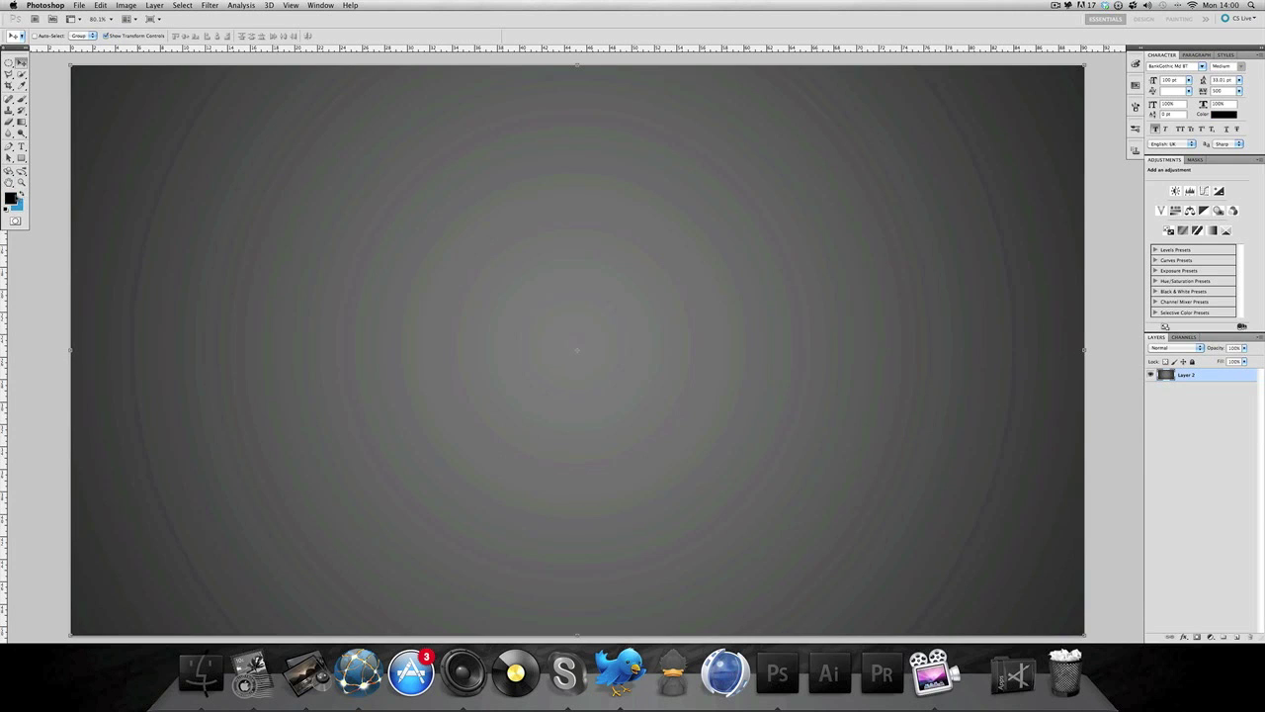
Change the black foreground colour to a deep blue of about #0022ce
click(10, 198)
click(17, 204)
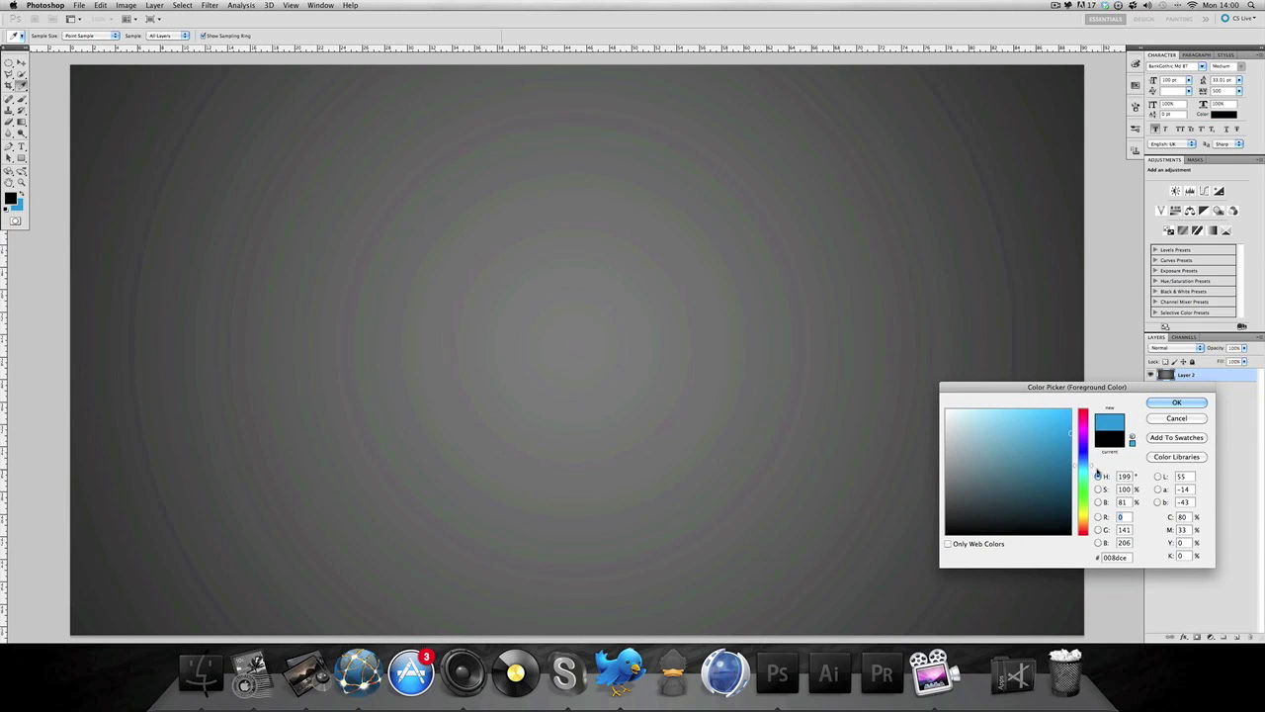
drag(1083, 467, 1083, 454)
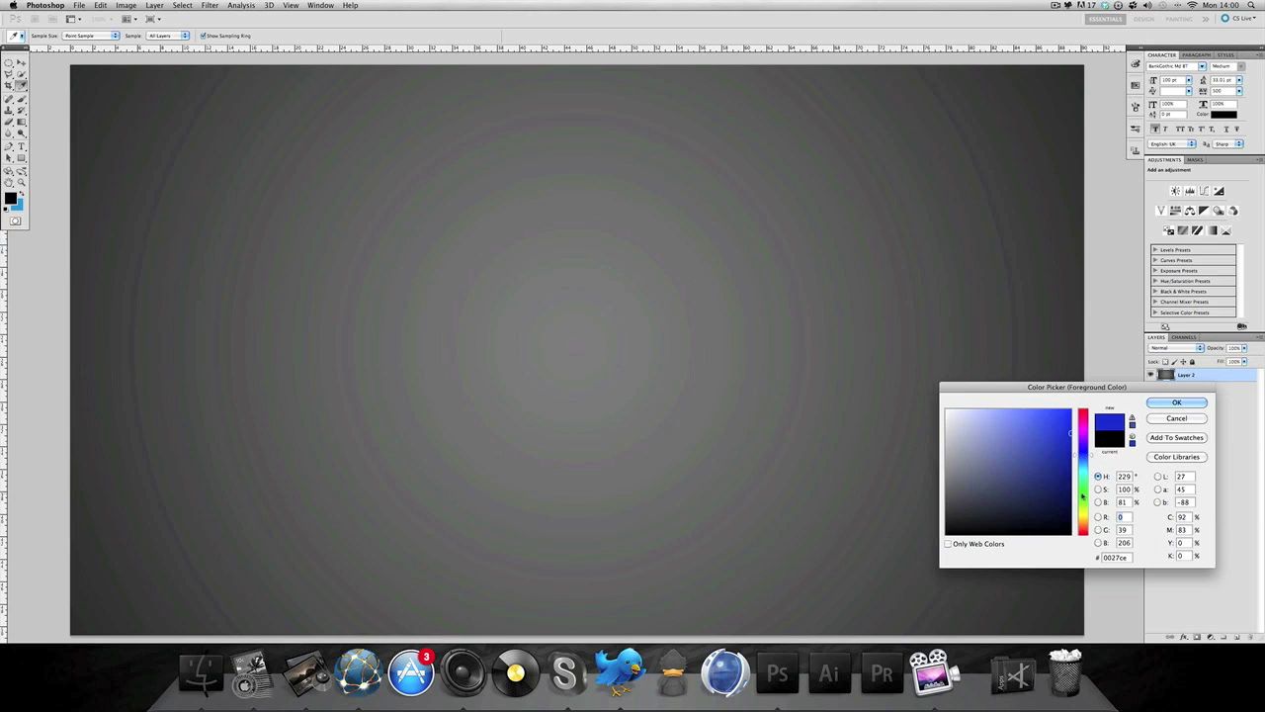
click(1083, 498)
click(1083, 510)
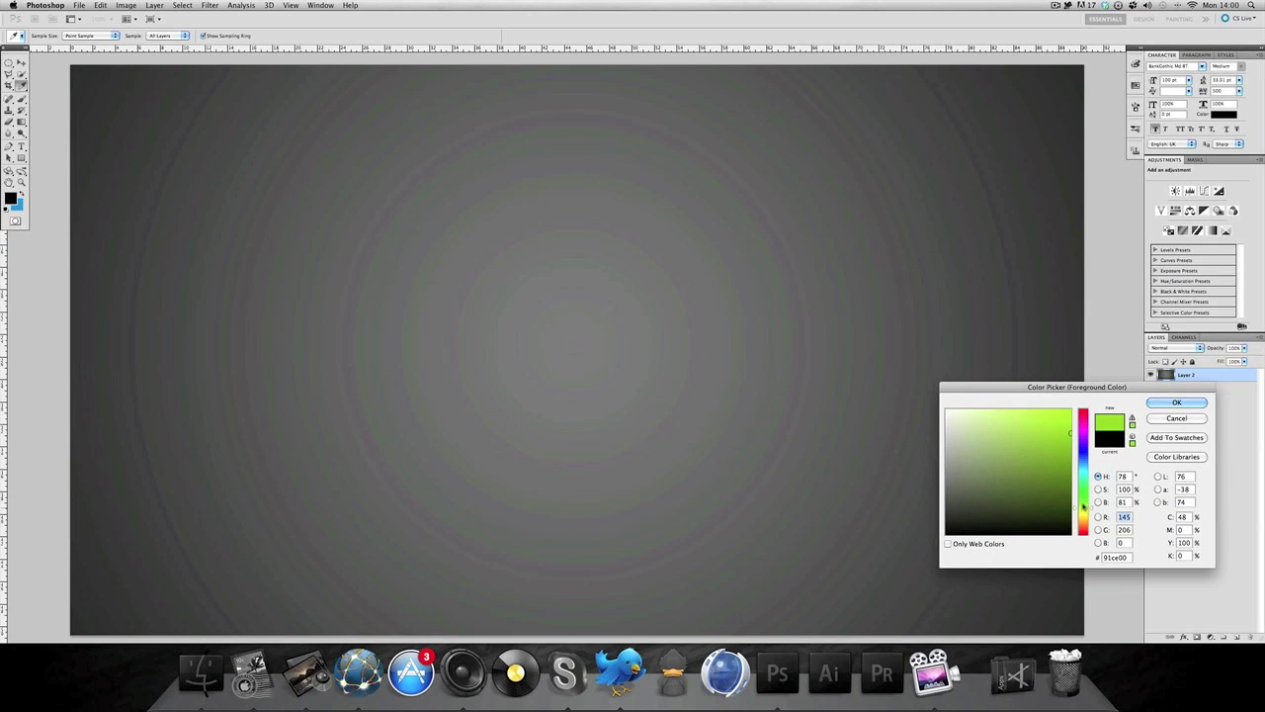
click(1084, 459)
click(1083, 453)
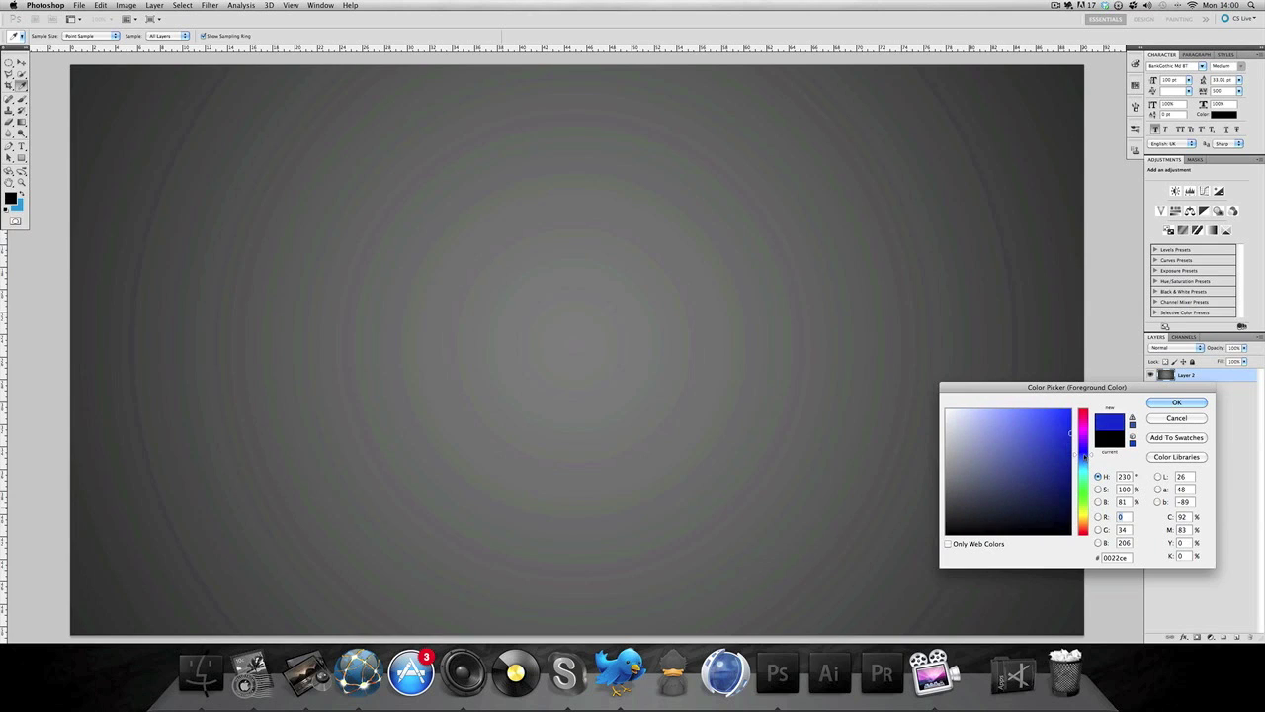
click(1174, 402)
key(v)
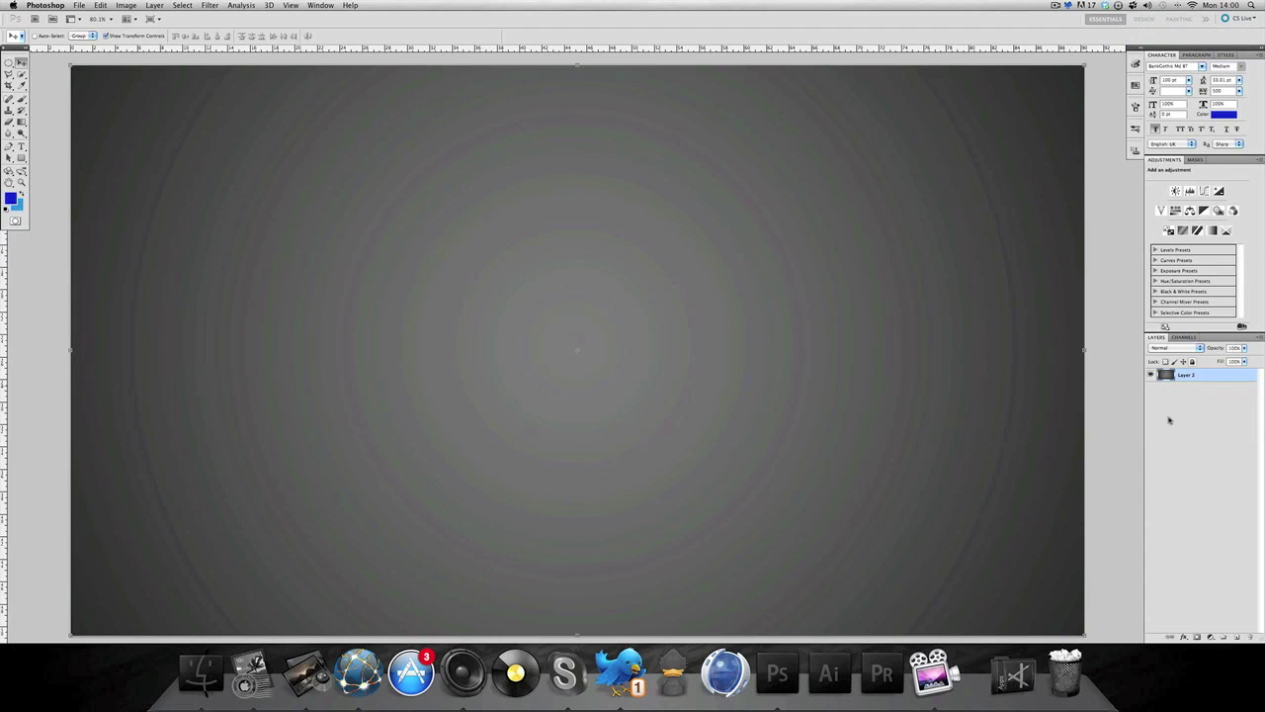
Add a new layer and swap the two blues, making the foreground a slightly brighter light blue, ready for the Gradient tool
click(1235, 637)
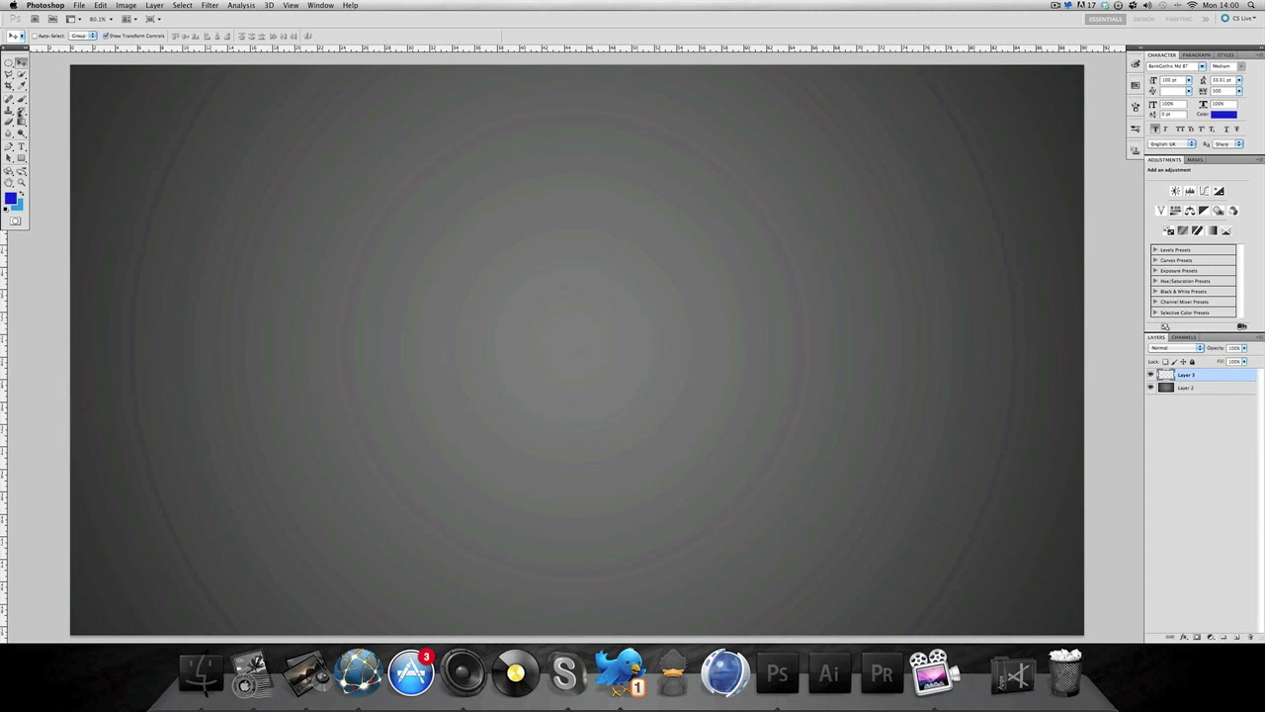
click(20, 122)
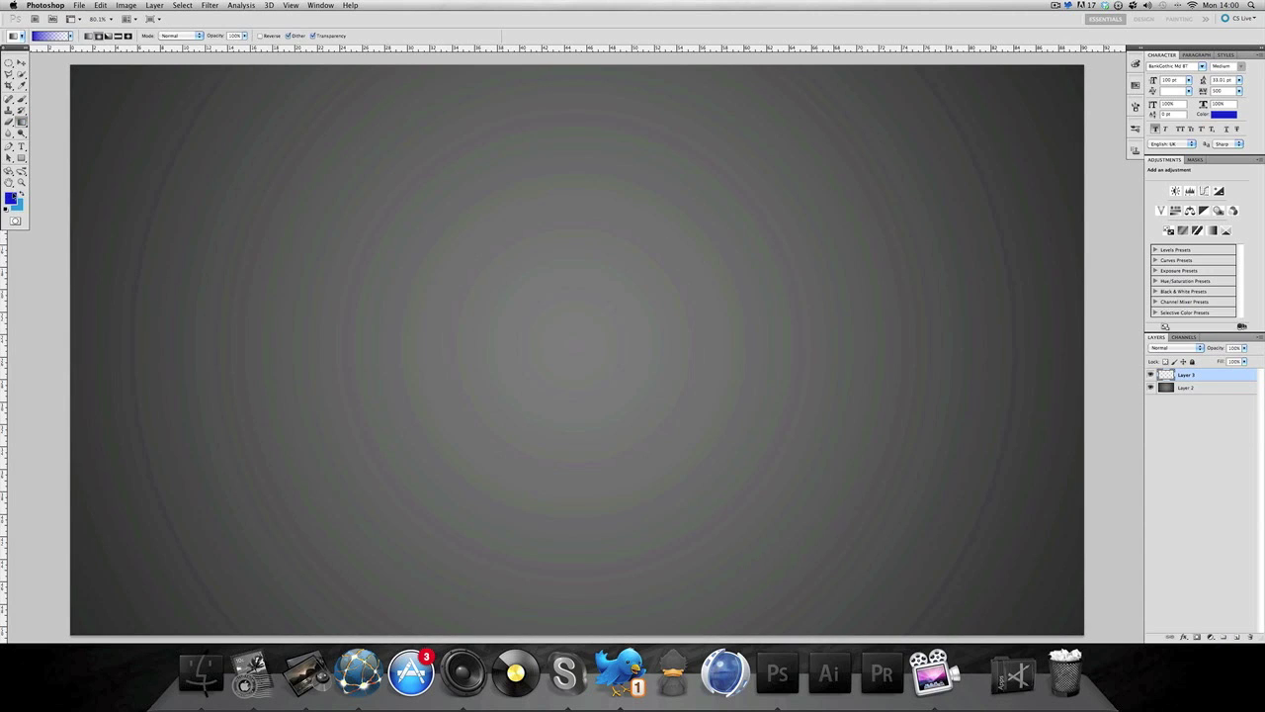
click(22, 194)
click(13, 200)
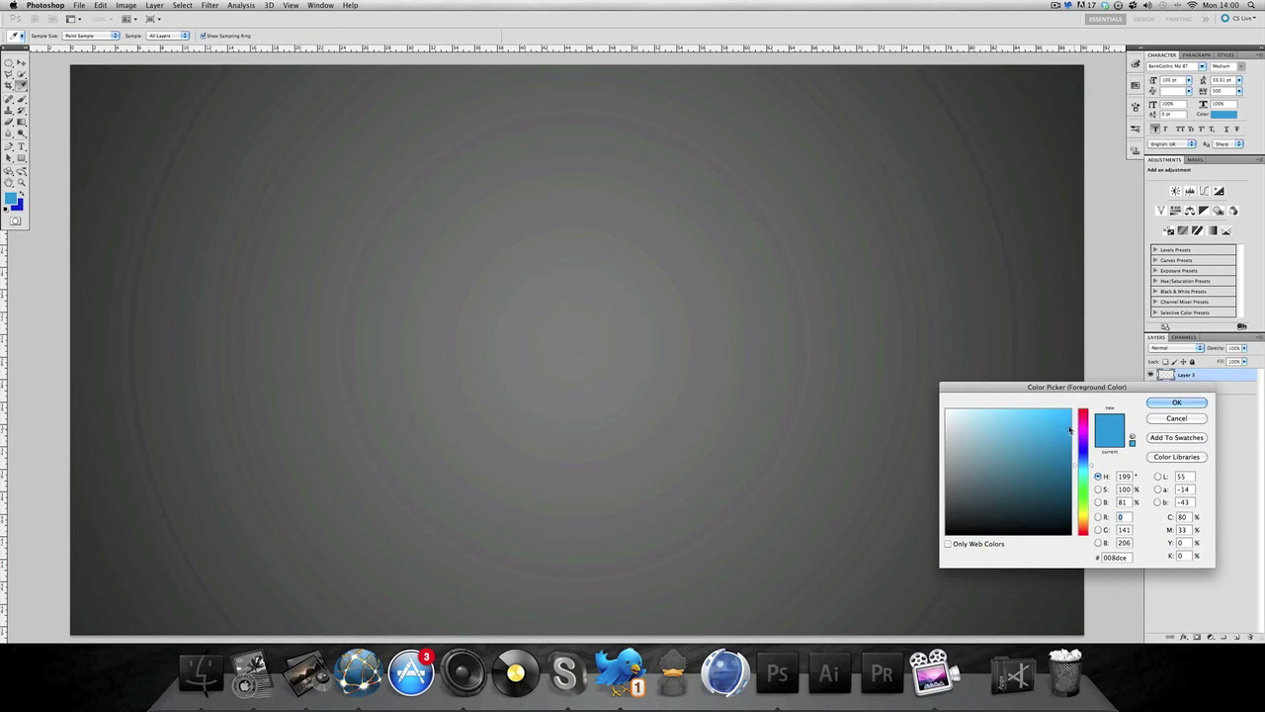
click(1172, 403)
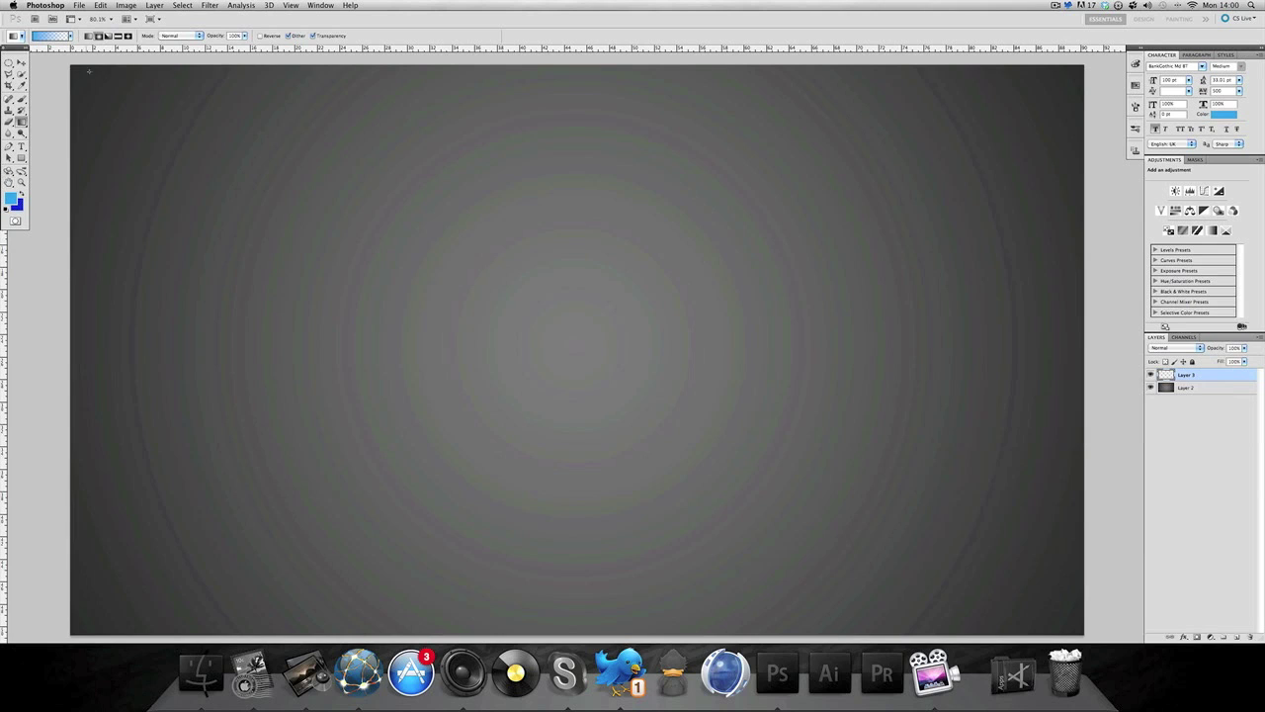
Fill the new layer with a linear foreground-to-background gradient running from light blue at the canvas top to deep blue at the bottom
click(88, 37)
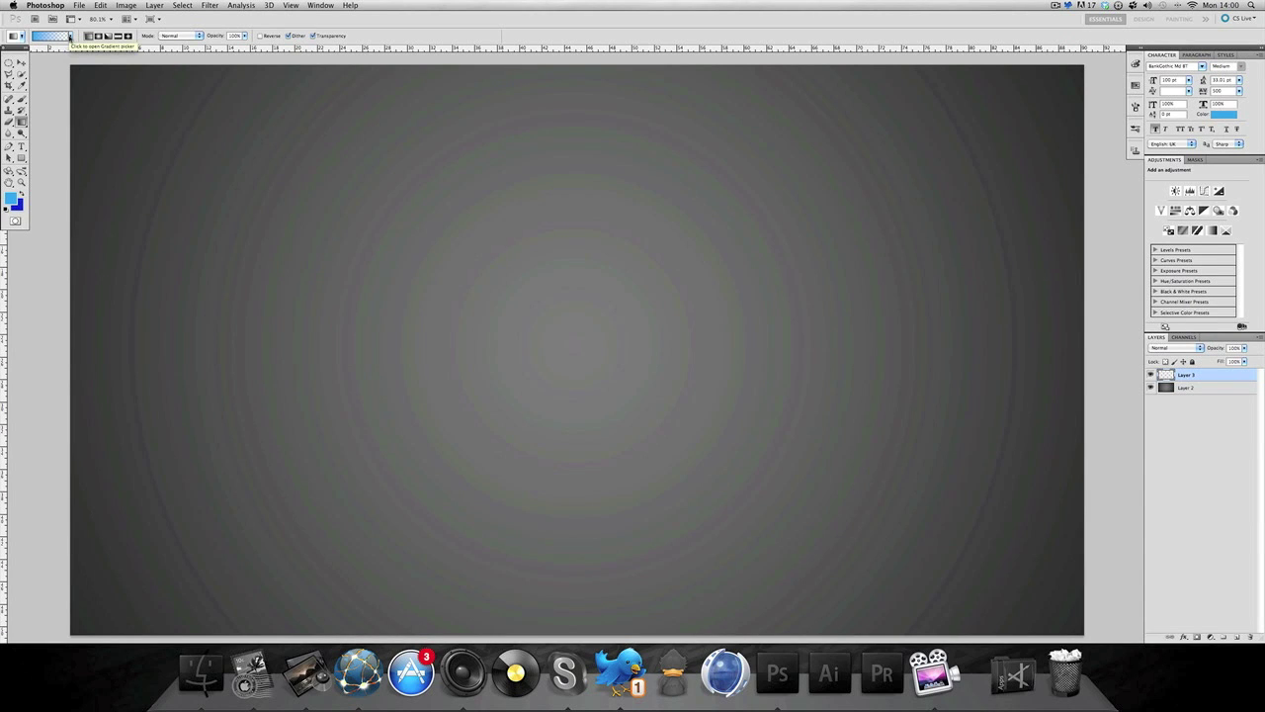
click(70, 36)
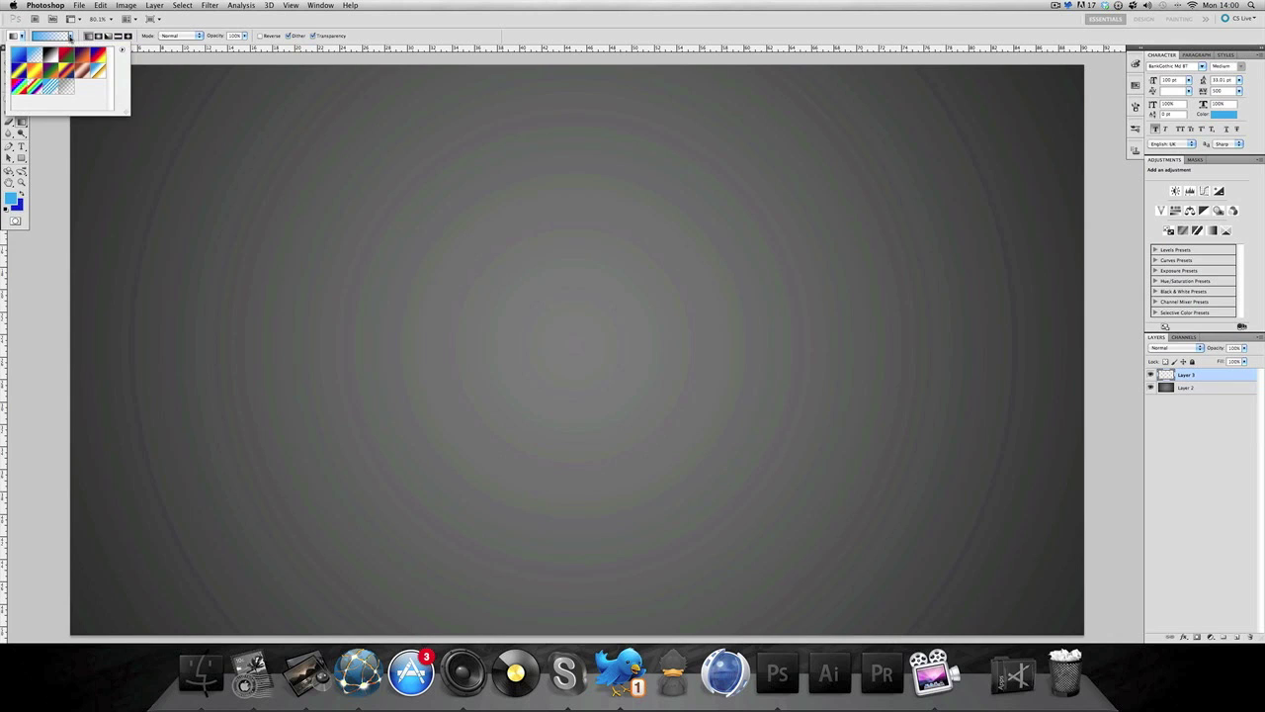
click(20, 54)
drag(554, 62, 548, 107)
scroll(581, 184, up, 6)
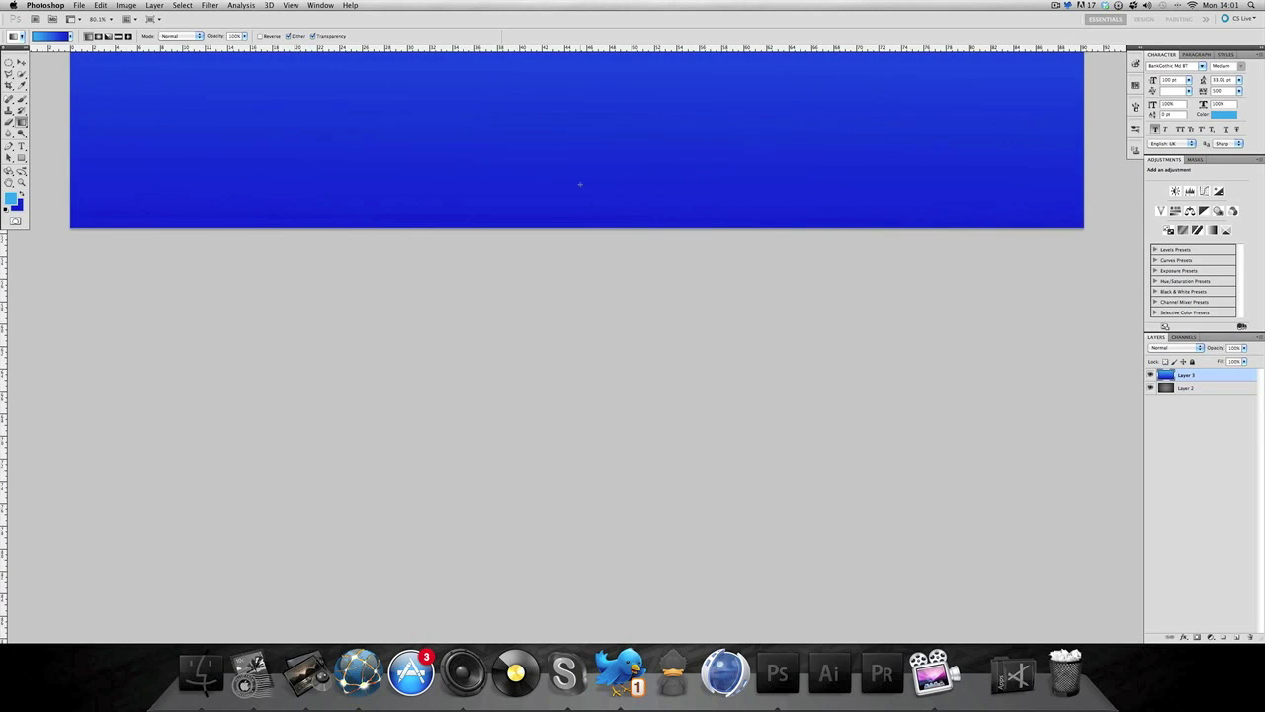
scroll(581, 184, up, 10)
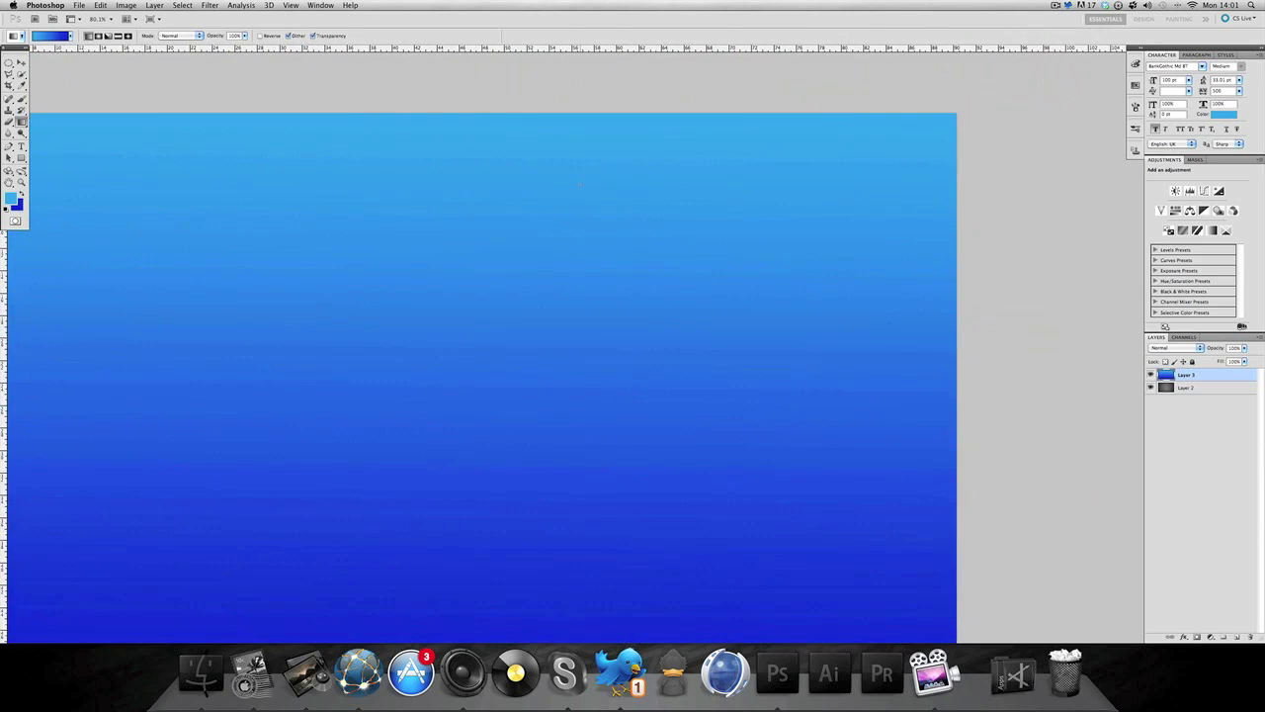
scroll(579, 186, left, 3)
scroll(599, 185, down, 2)
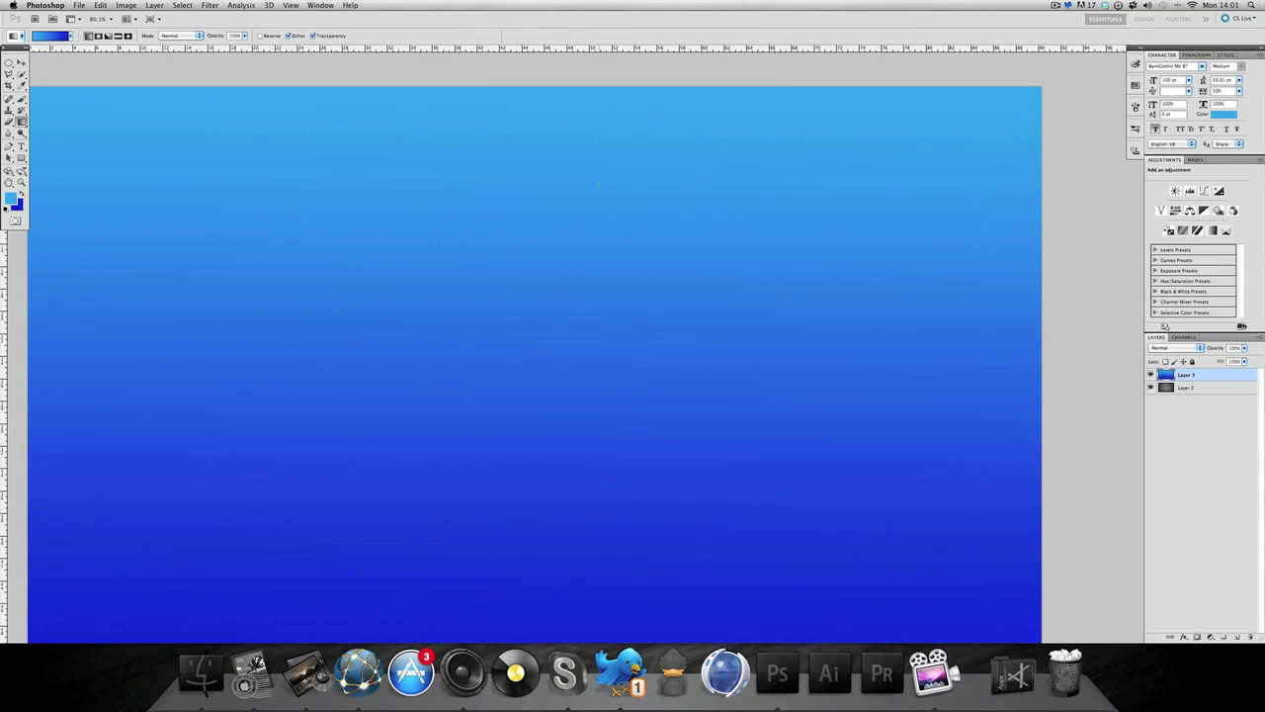
scroll(599, 184, down, 1)
scroll(593, 184, left, 2)
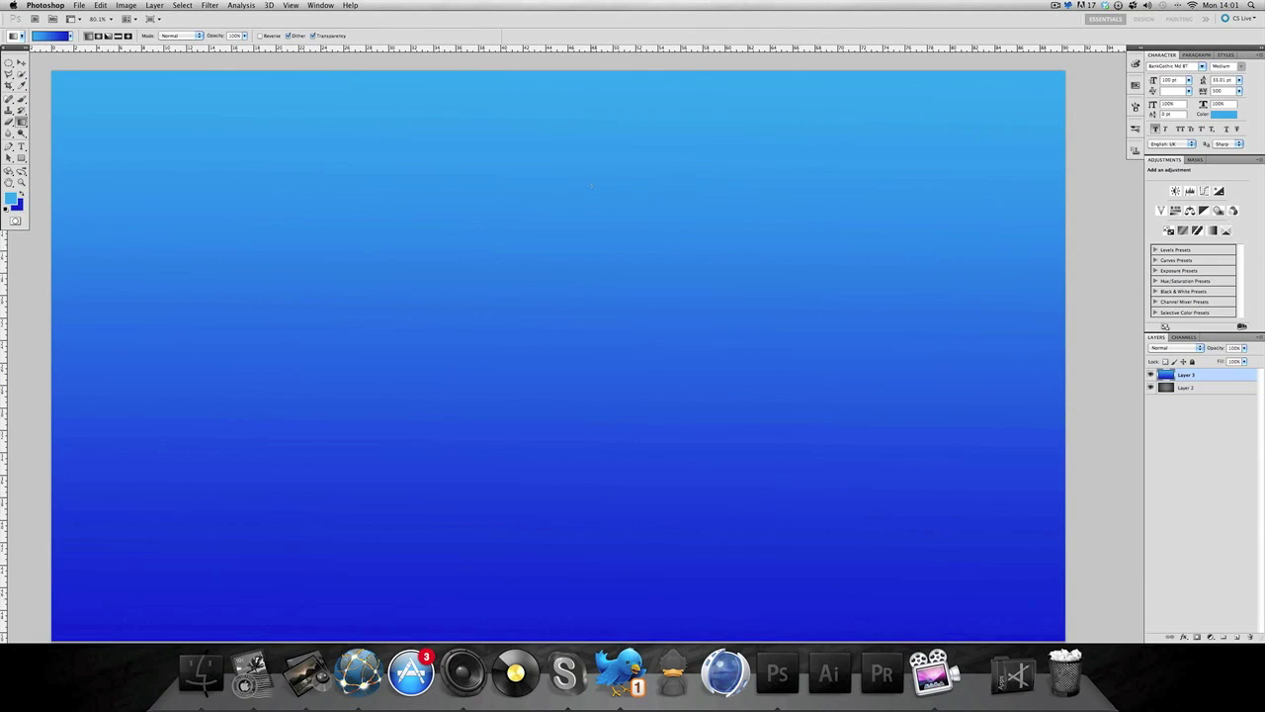
scroll(591, 185, down, 1)
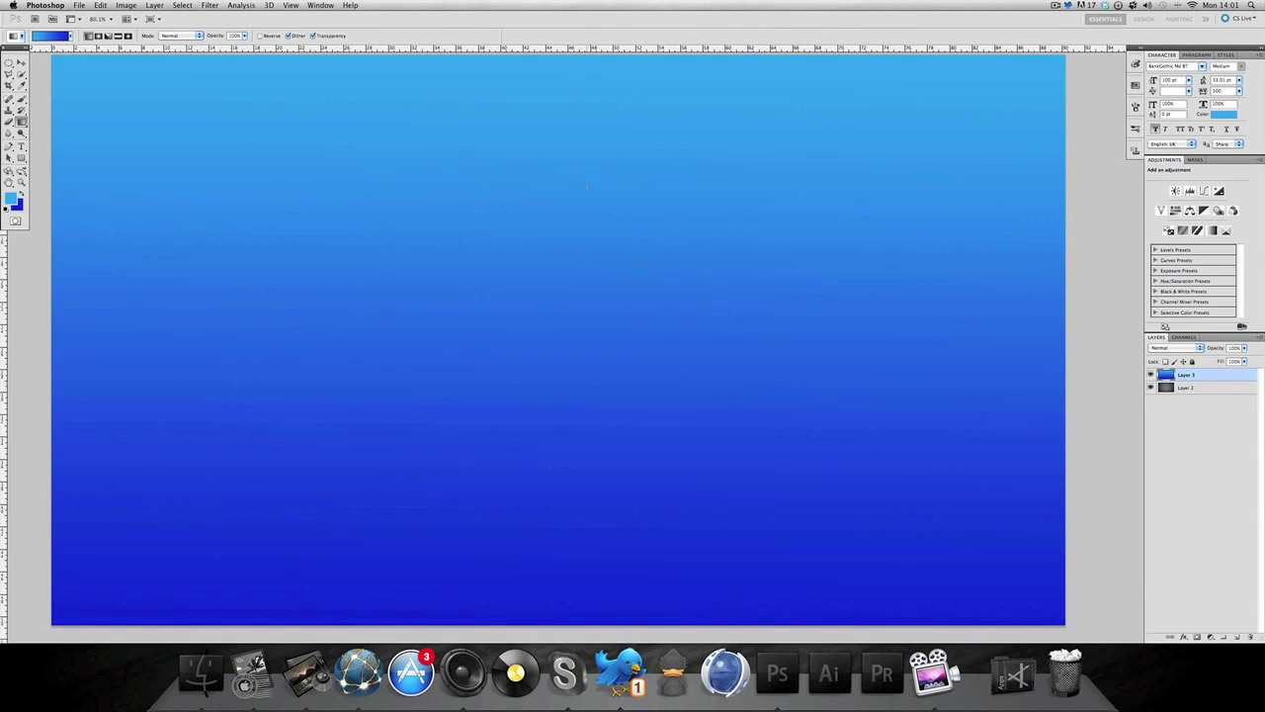
Set the blue gradient layer's blend mode to Overlay
click(1176, 349)
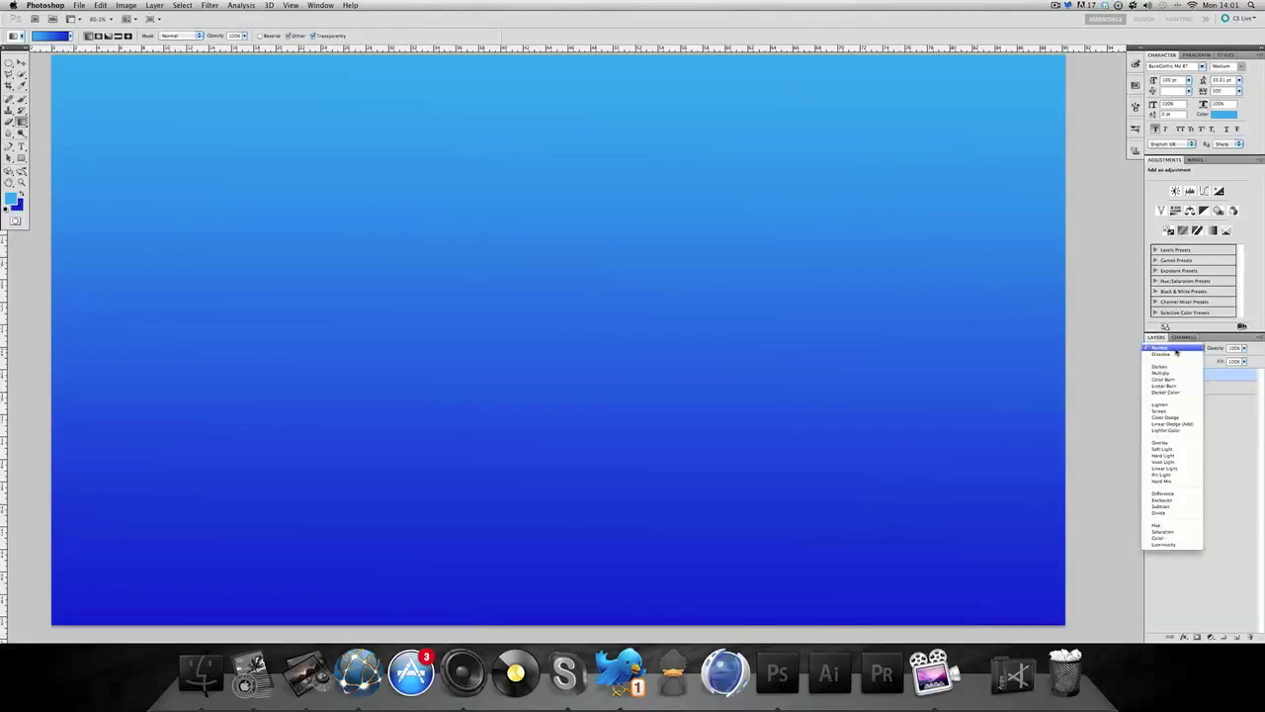
click(1161, 443)
scroll(848, 417, left, 1)
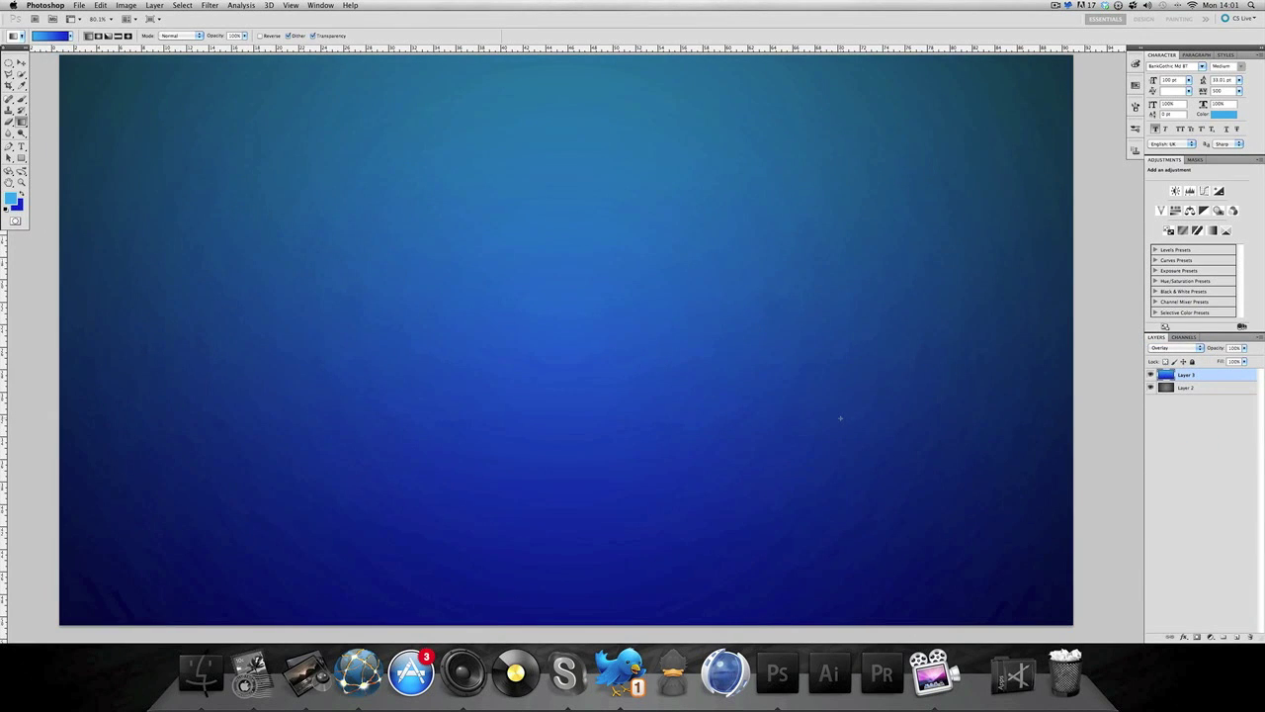
Merge the blue overlay layer down into the grey radial gradient layer
click(21, 184)
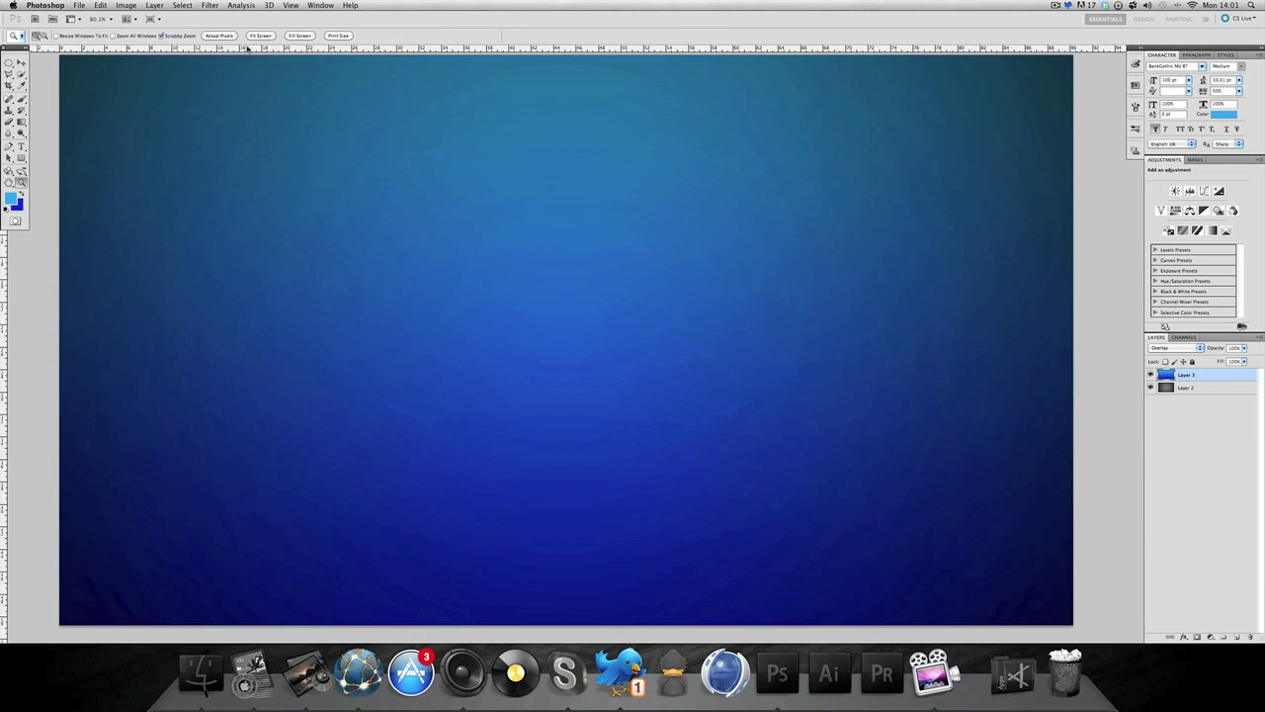
click(44, 36)
click(291, 186)
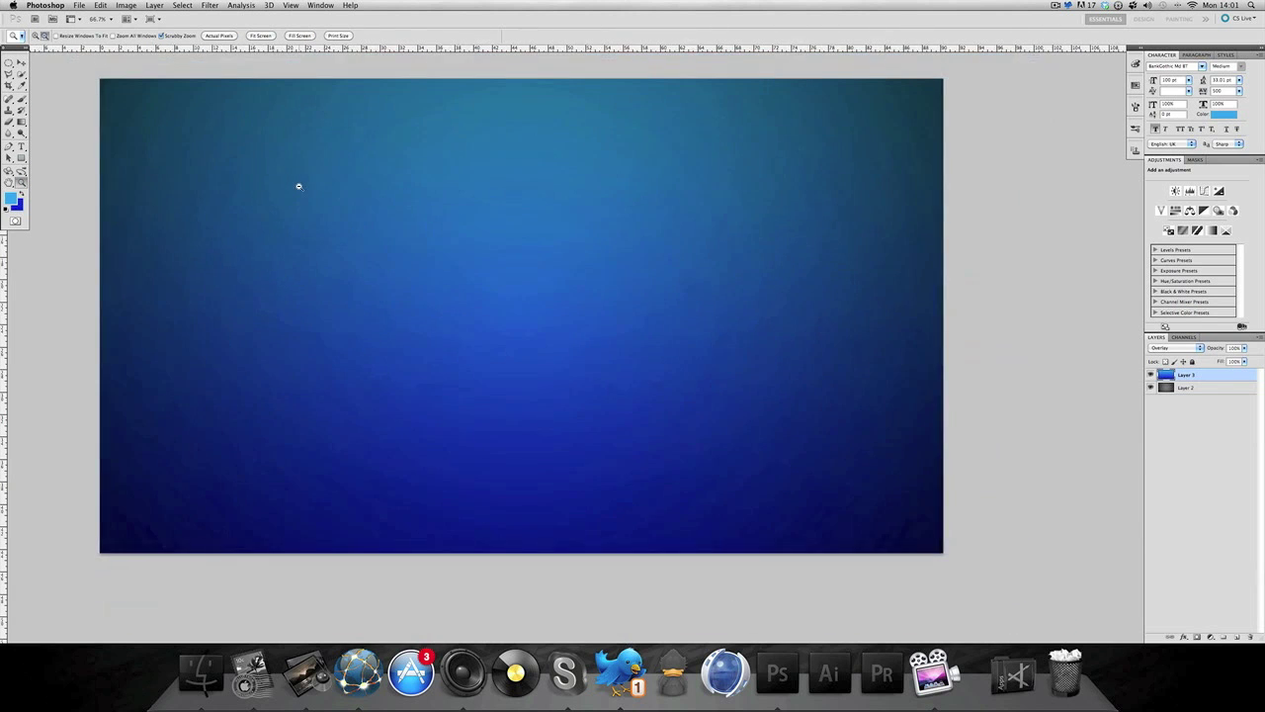
click(297, 187)
click(36, 36)
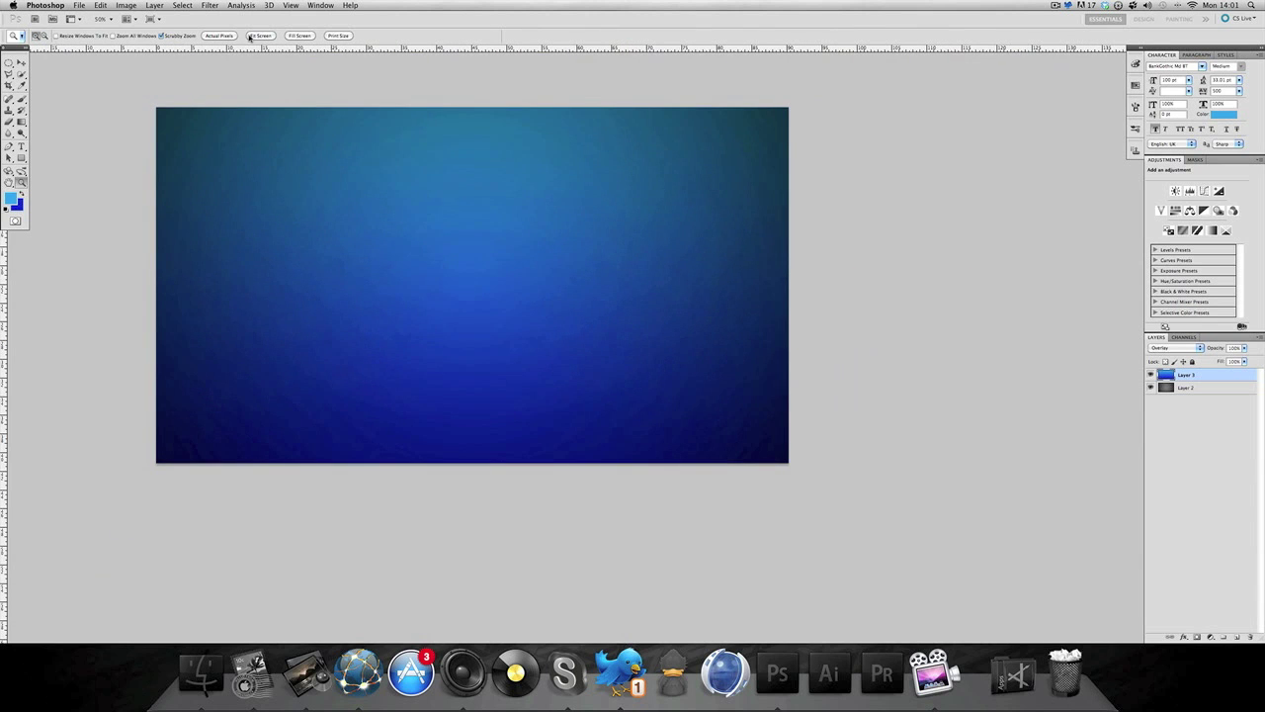
click(426, 249)
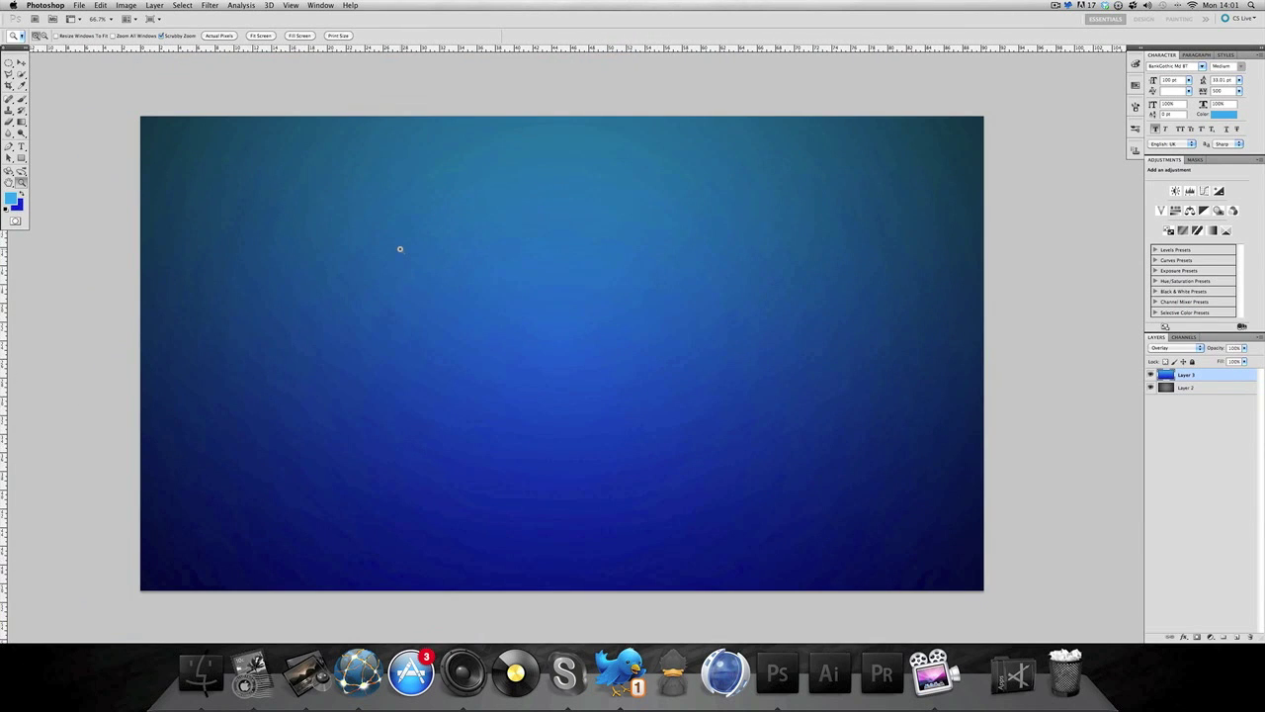
click(21, 62)
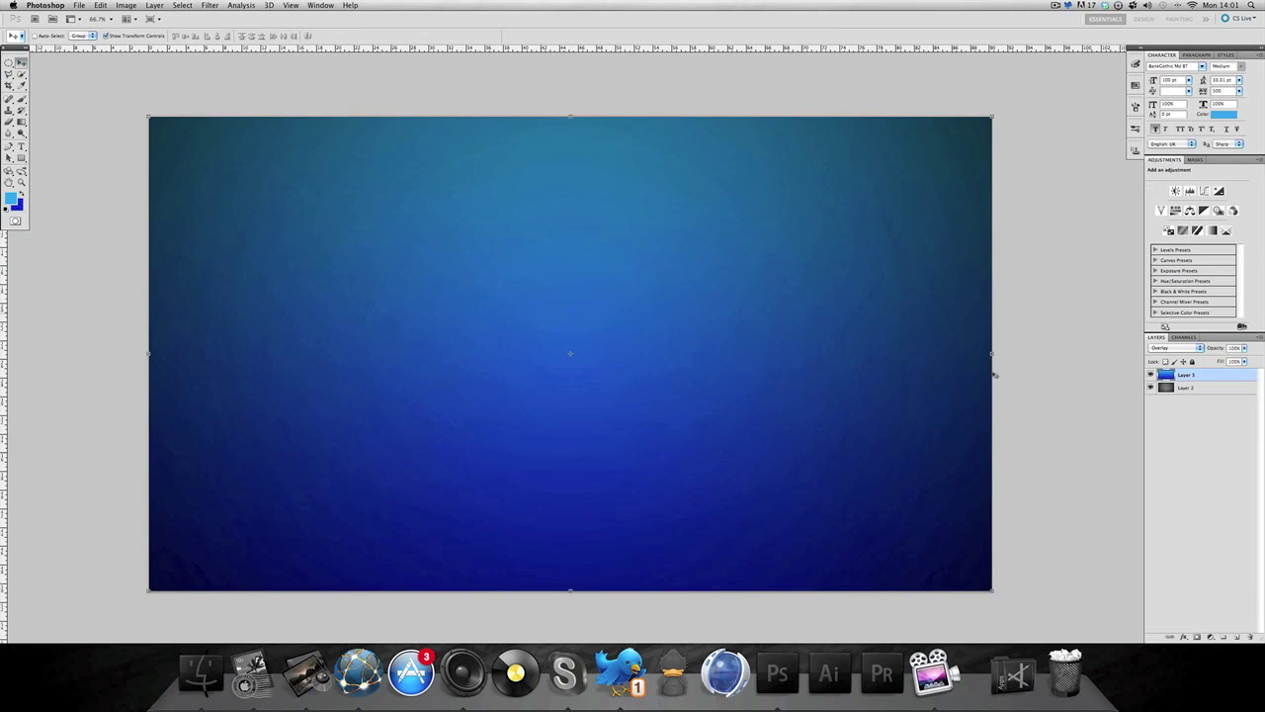
right_click(1202, 378)
click(1151, 577)
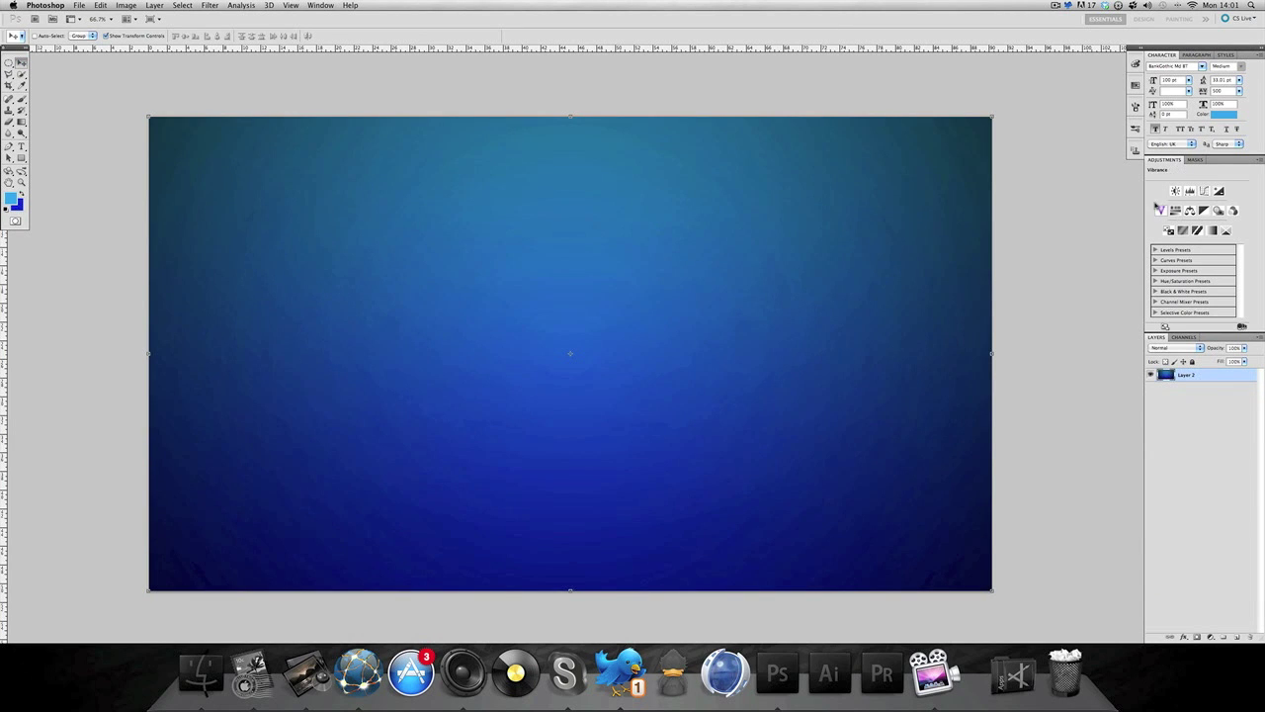
Darken the background with a Brightness/Contrast adjustment of about -71 brightness and -28 contrast, and merge it down
click(1176, 191)
drag(1197, 201, 1172, 219)
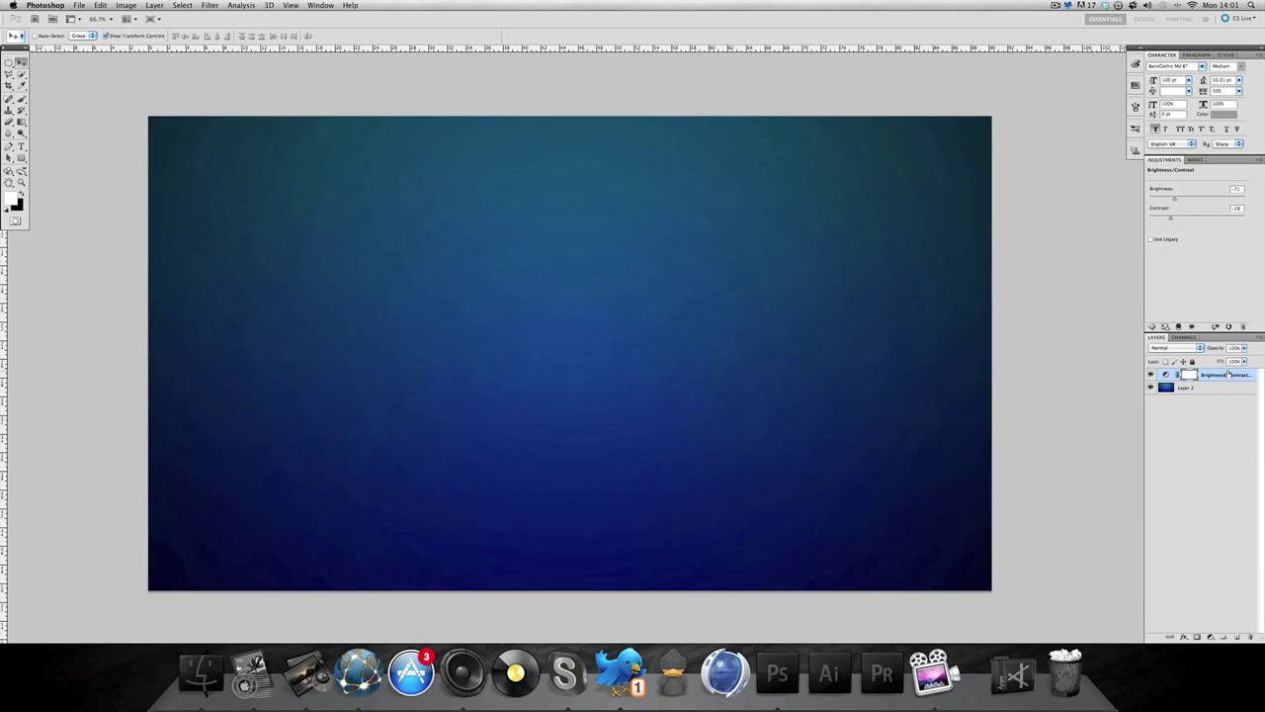
right_click(1229, 374)
click(1183, 570)
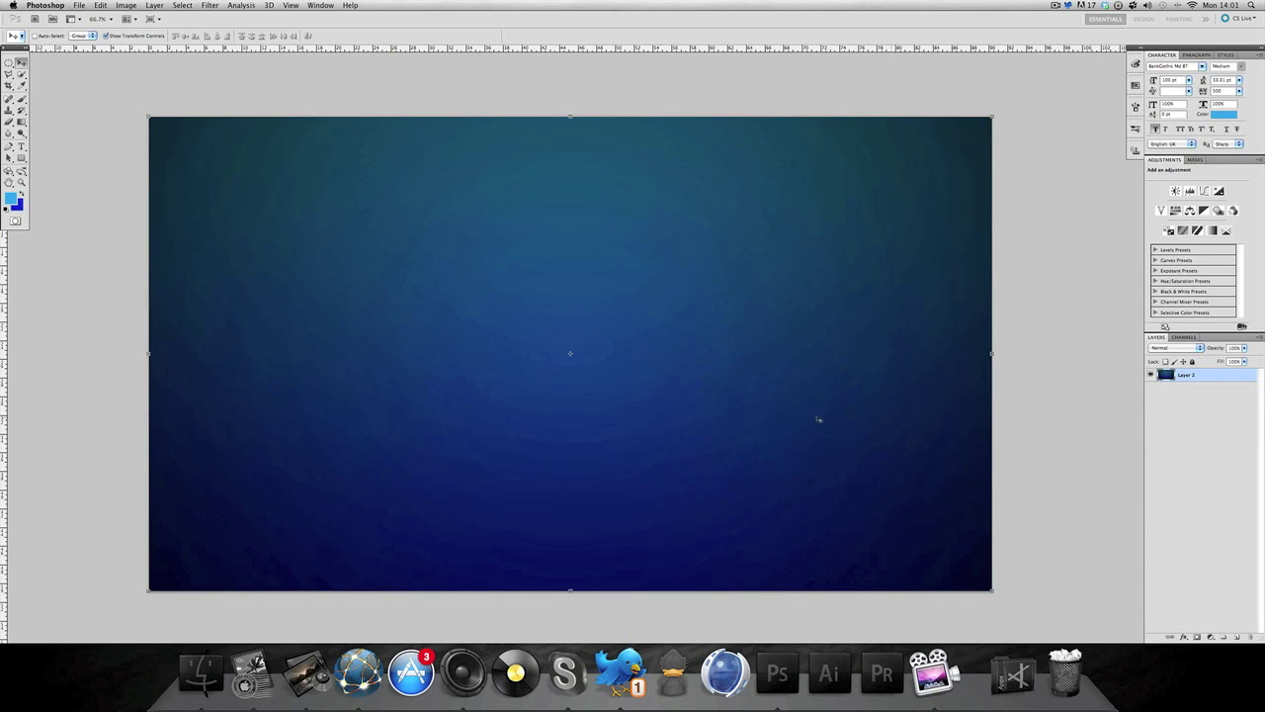
click(1253, 465)
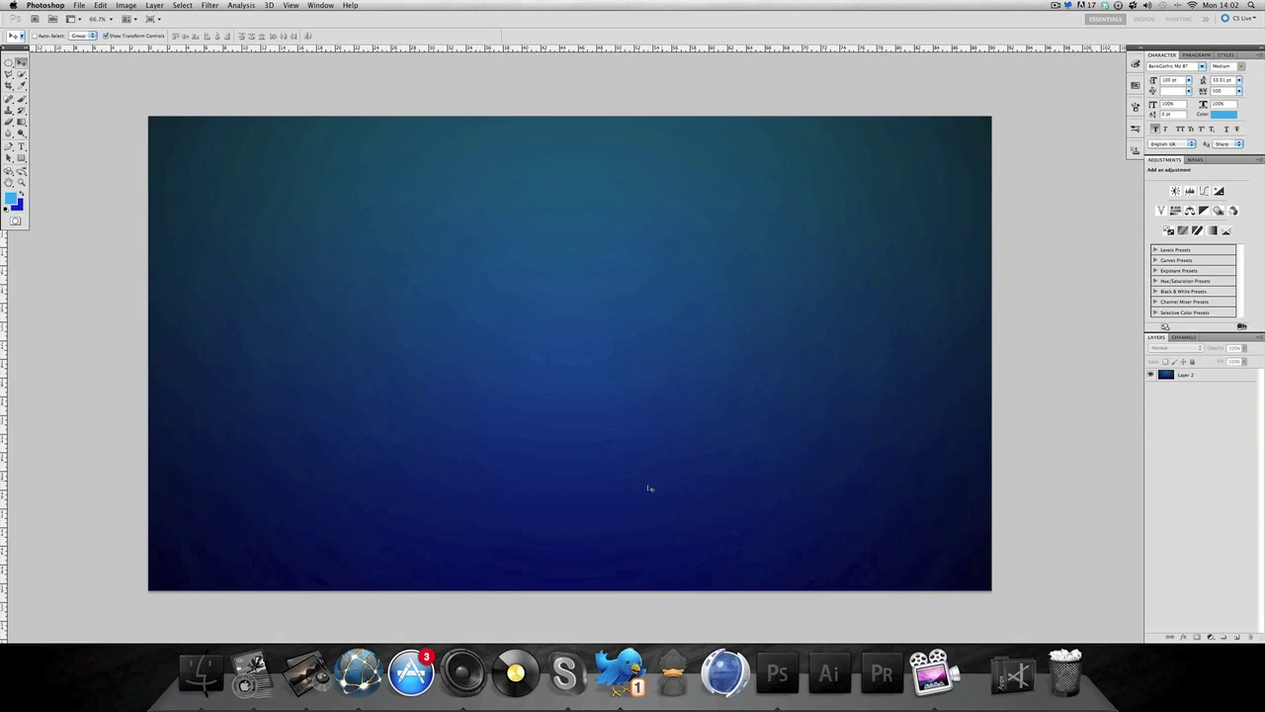
click(210, 6)
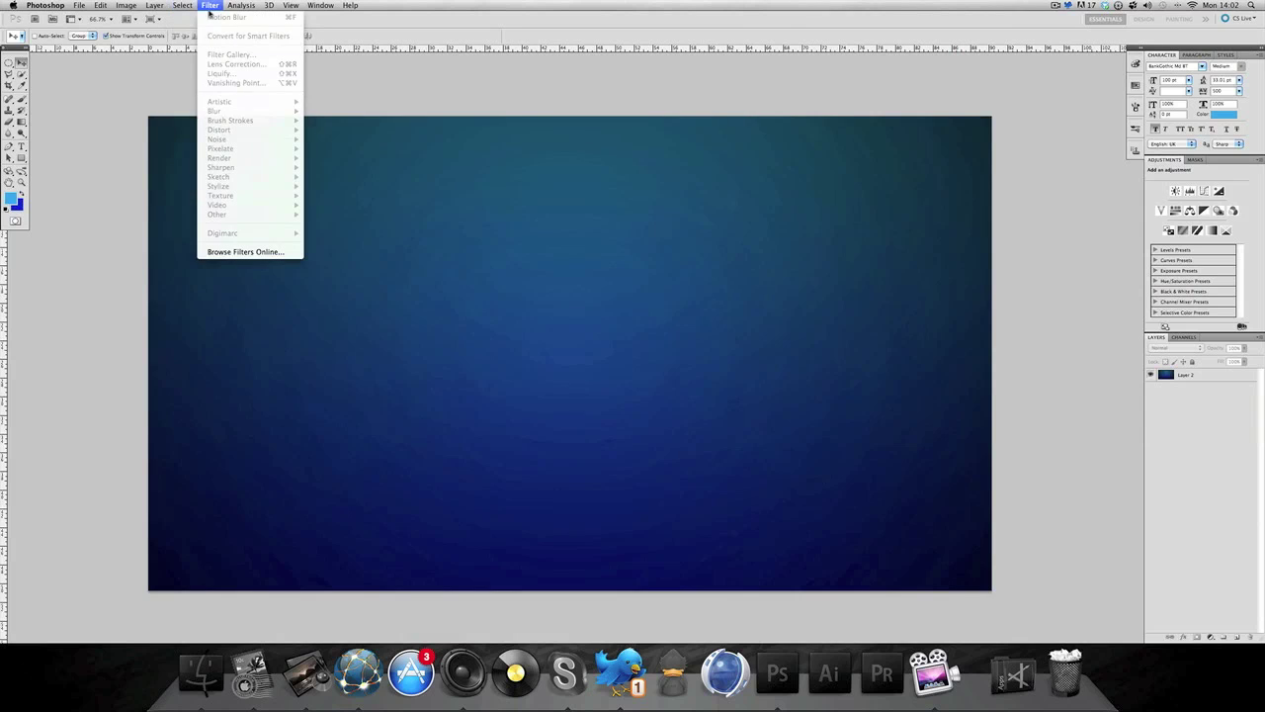
click(210, 10)
click(1194, 376)
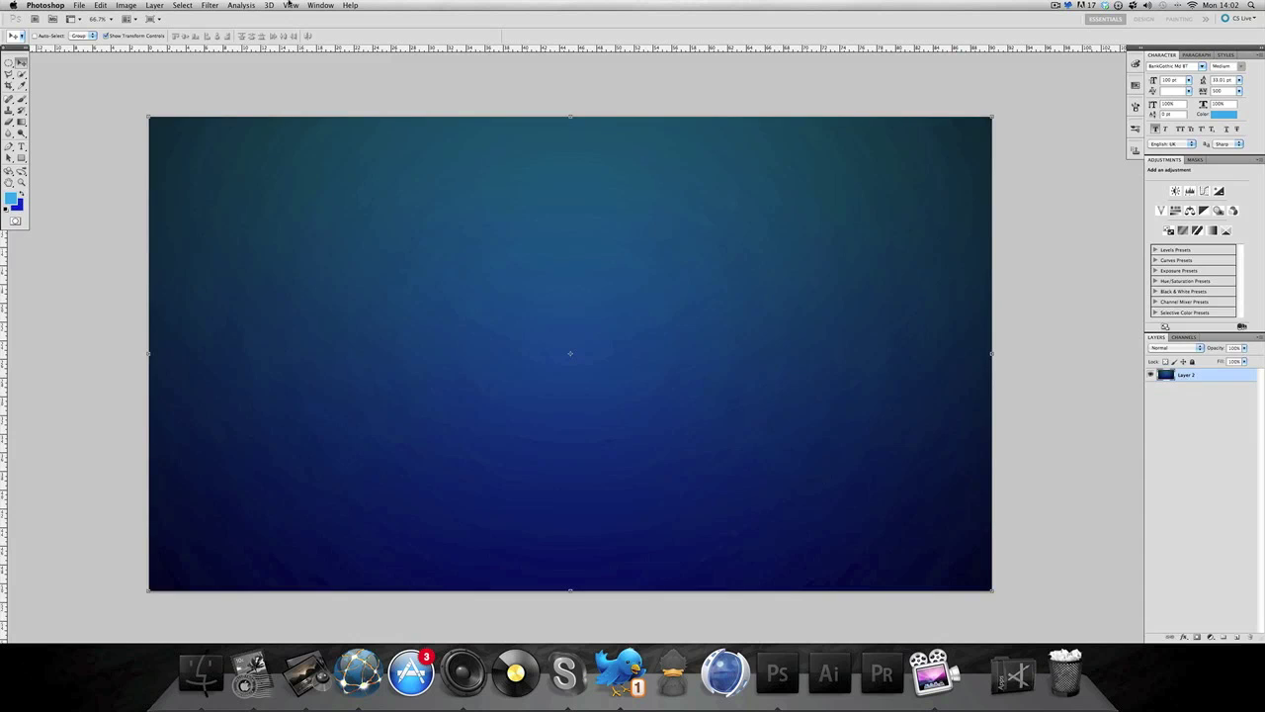
Apply the Spatter brush-stroke filter to the background layer with Spray Radius 13 and Smoothness 14
click(214, 8)
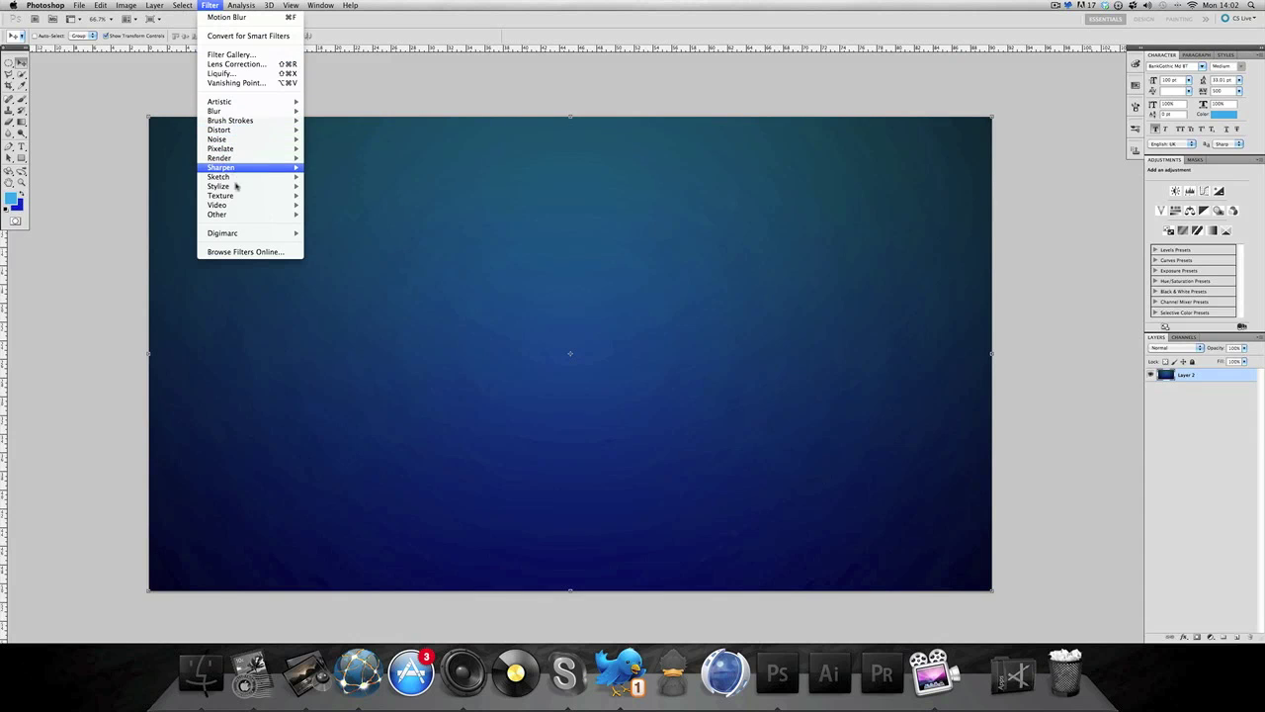
mouse_move(247, 121)
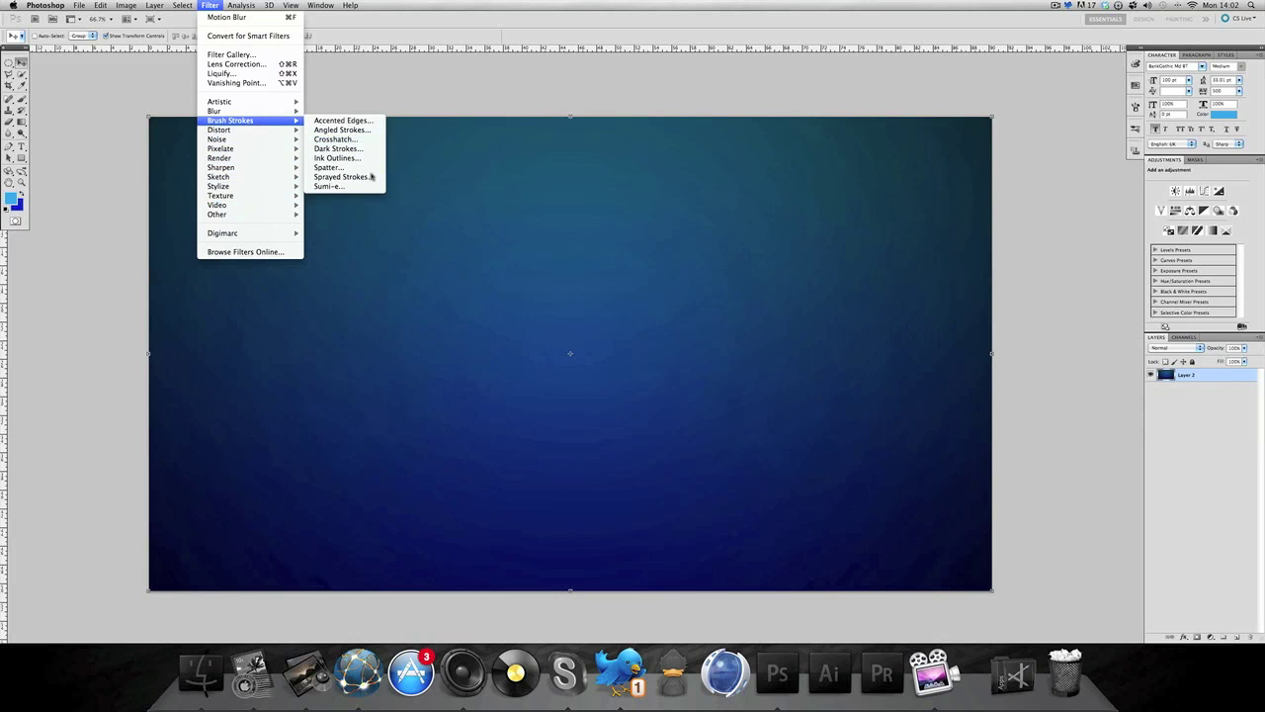
click(329, 167)
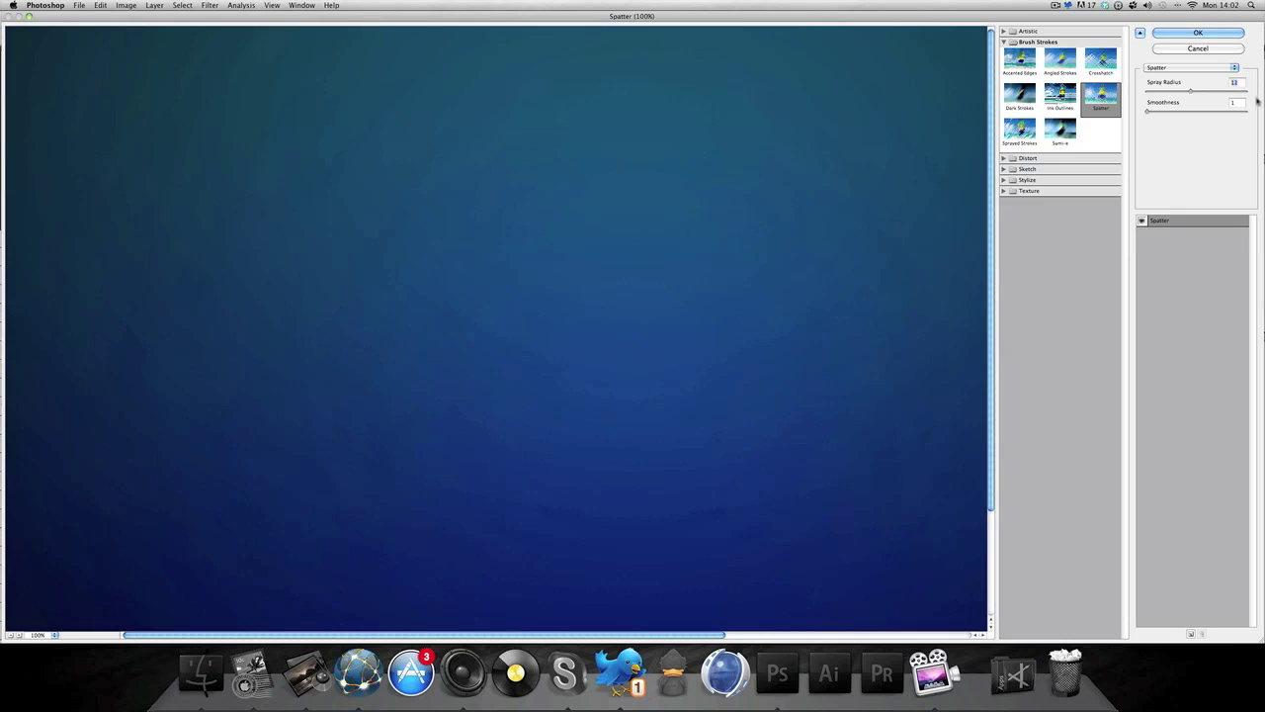
key(Up)
mouse_move(508, 304)
mouse_down()
mouse_move(514, 249)
mouse_move(677, 103)
mouse_move(488, 159)
mouse_move(499, 327)
mouse_move(577, 392)
mouse_move(467, 450)
mouse_move(376, 169)
mouse_move(302, 333)
mouse_move(643, 370)
mouse_up()
click(1149, 112)
drag(1150, 112, 1243, 116)
drag(1247, 113, 1119, 120)
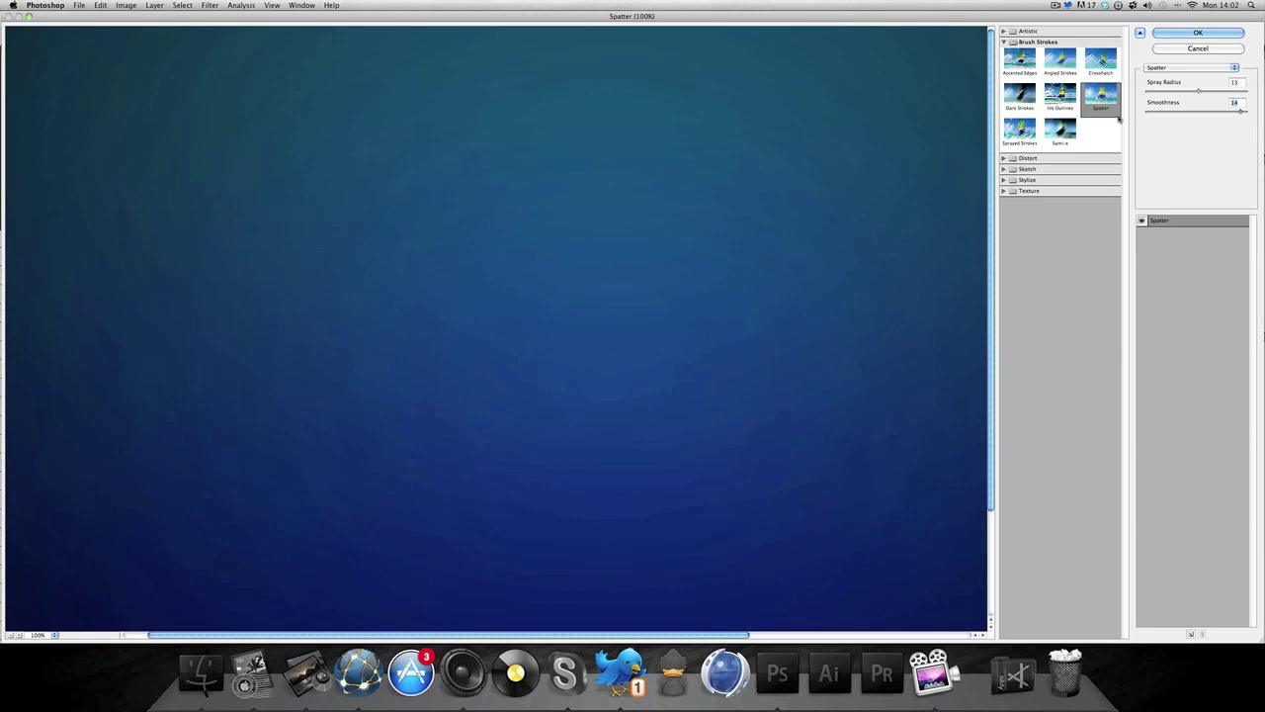
click(1216, 32)
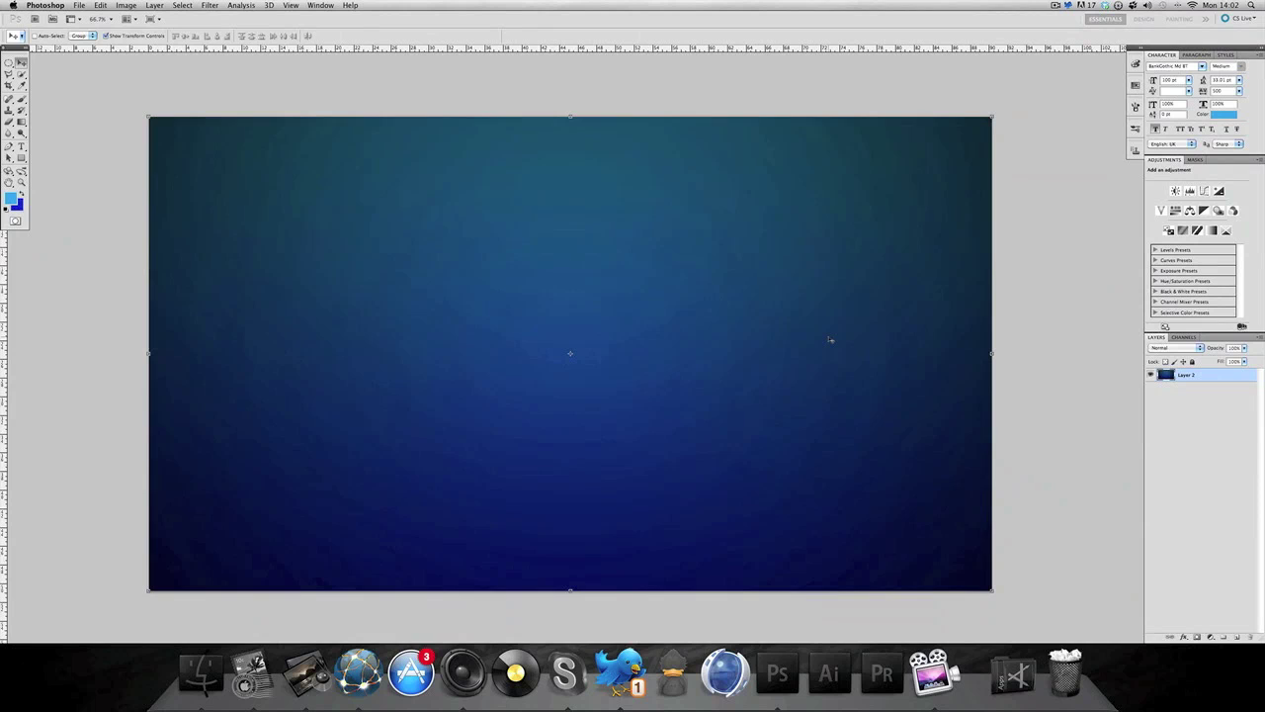
Reset the foreground and background colours to default black and white and add a new layer above the background
scroll(792, 333, up, 1)
scroll(791, 333, right, 2)
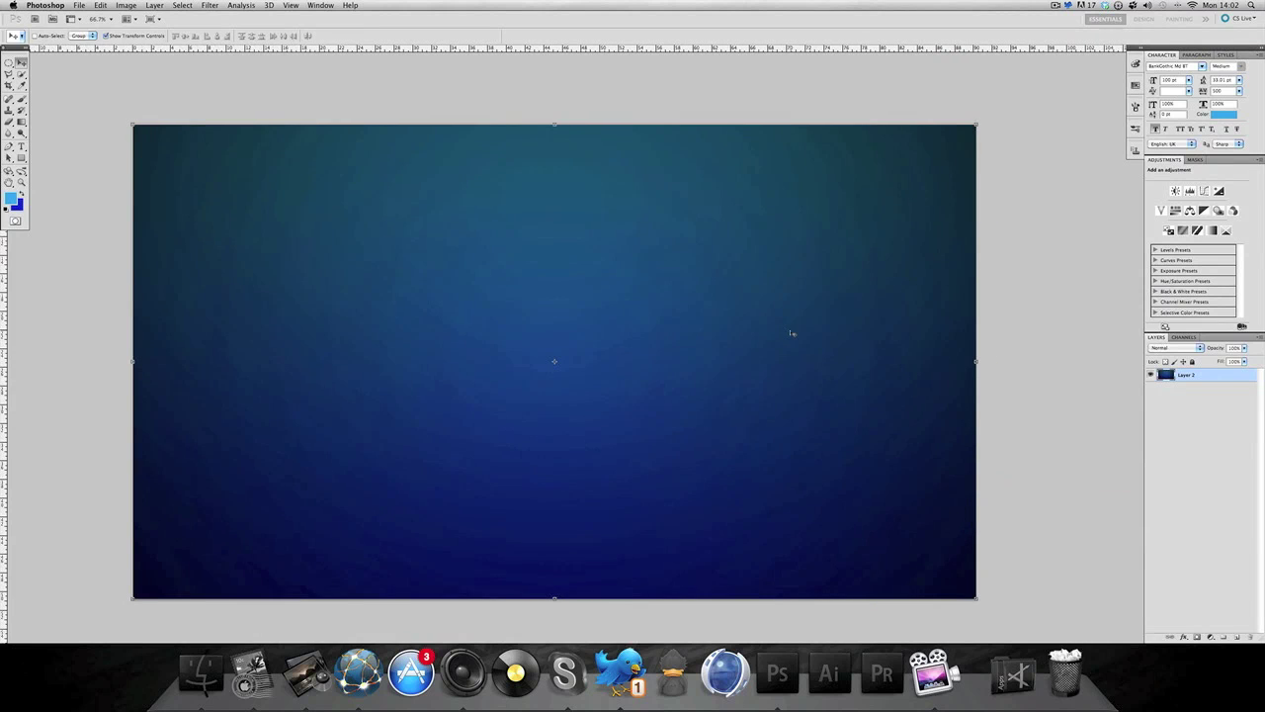
scroll(792, 333, down, 1)
scroll(794, 333, left, 1)
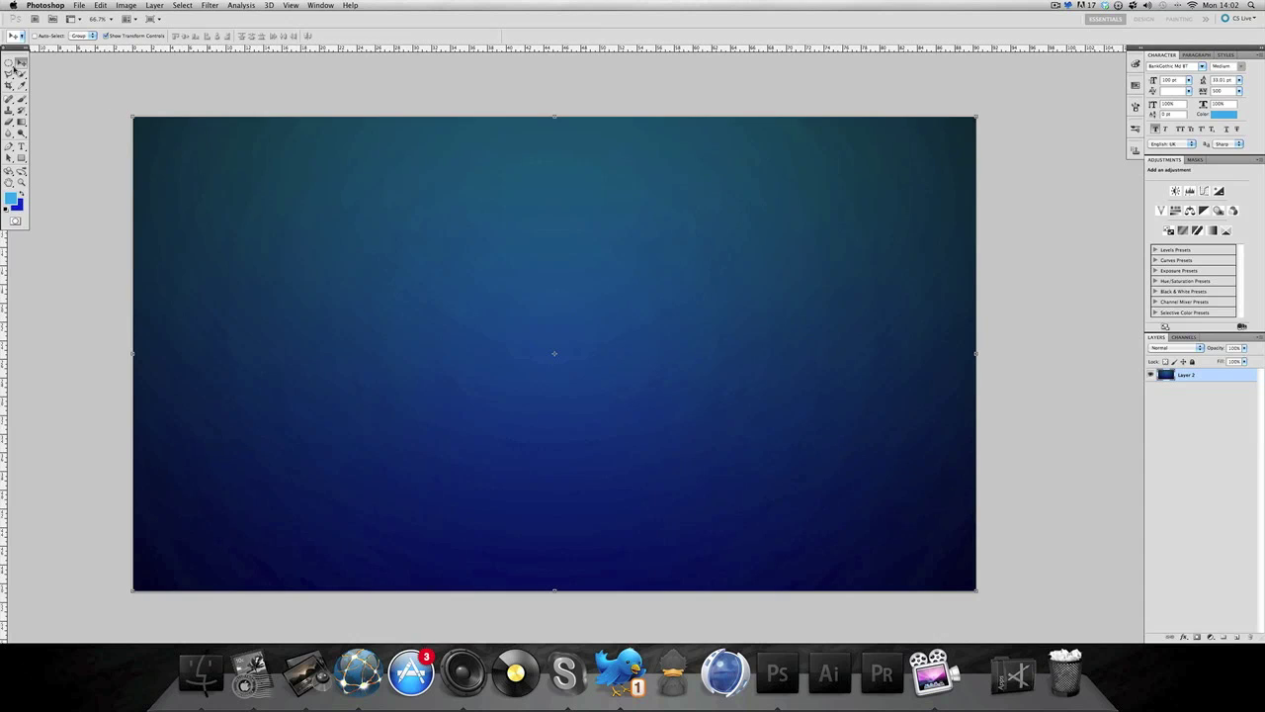
click(6, 208)
click(1239, 638)
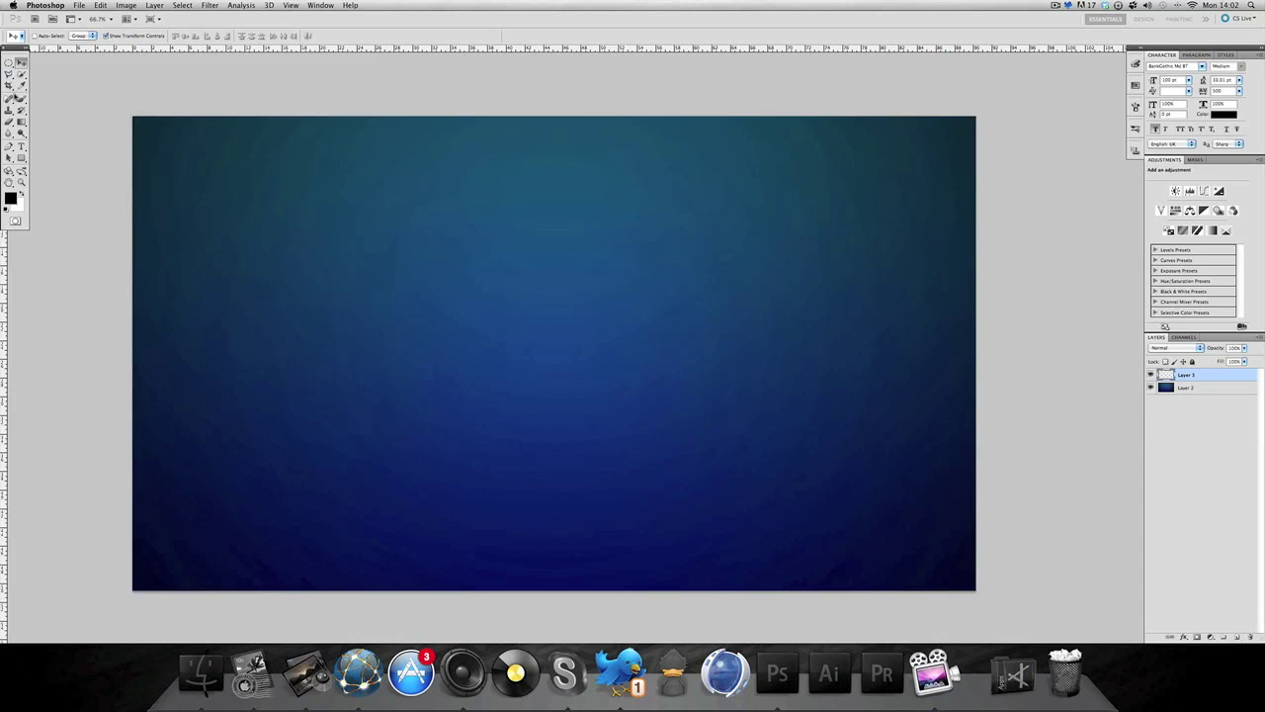
Choose the Brush tool with a soft round tip and a size of 700 px
click(21, 99)
click(47, 35)
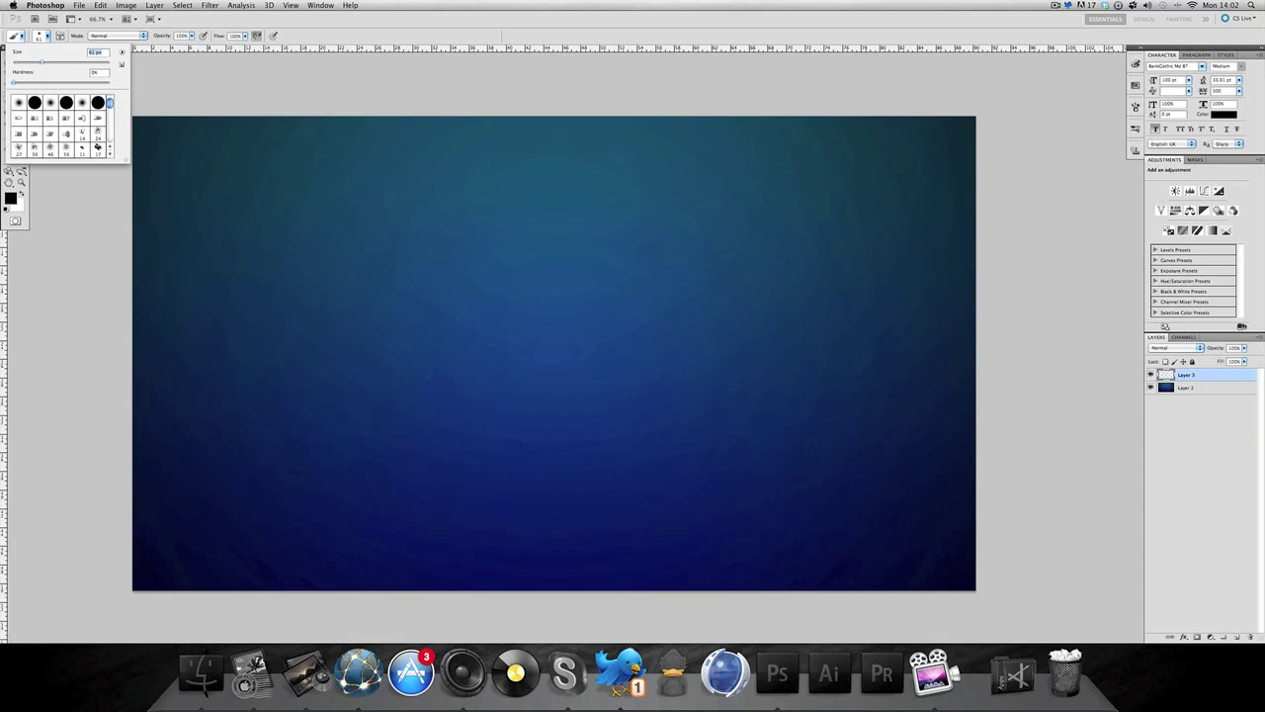
text(700)
click(82, 103)
Enable Shape Dynamics, Scattering and Airbrush for the soft round brush in its brush settings
click(1134, 106)
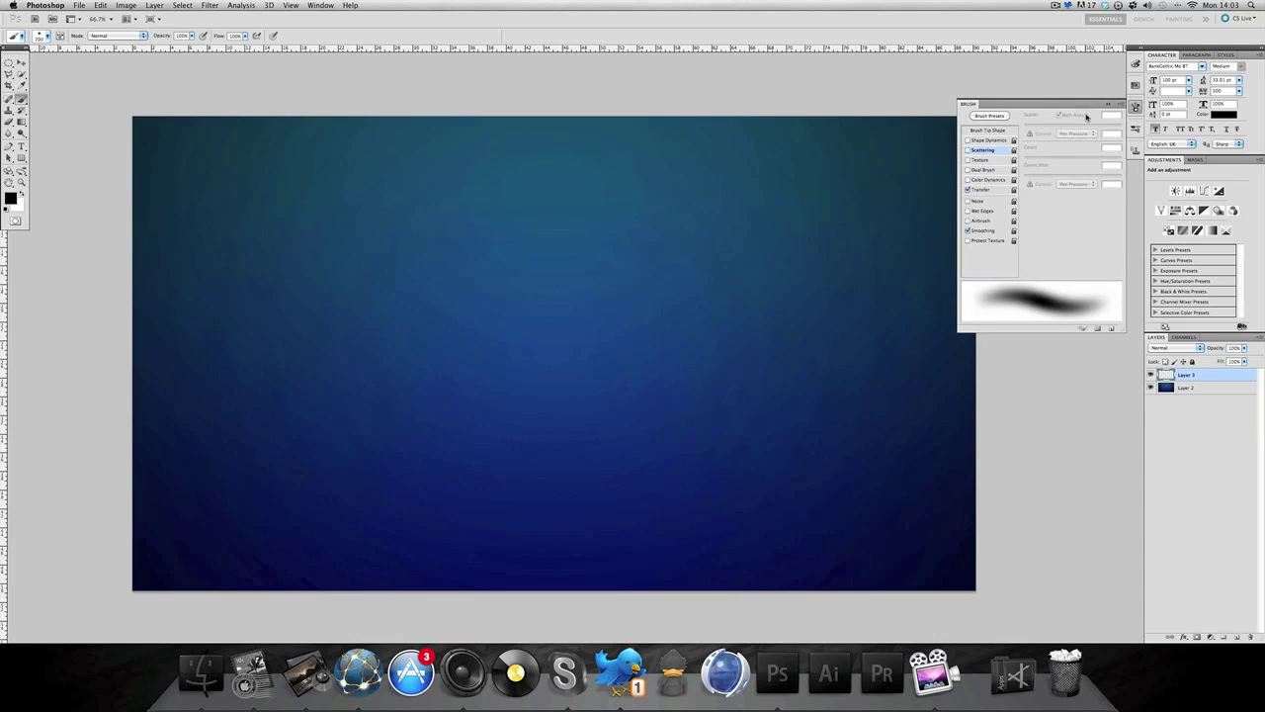
click(989, 143)
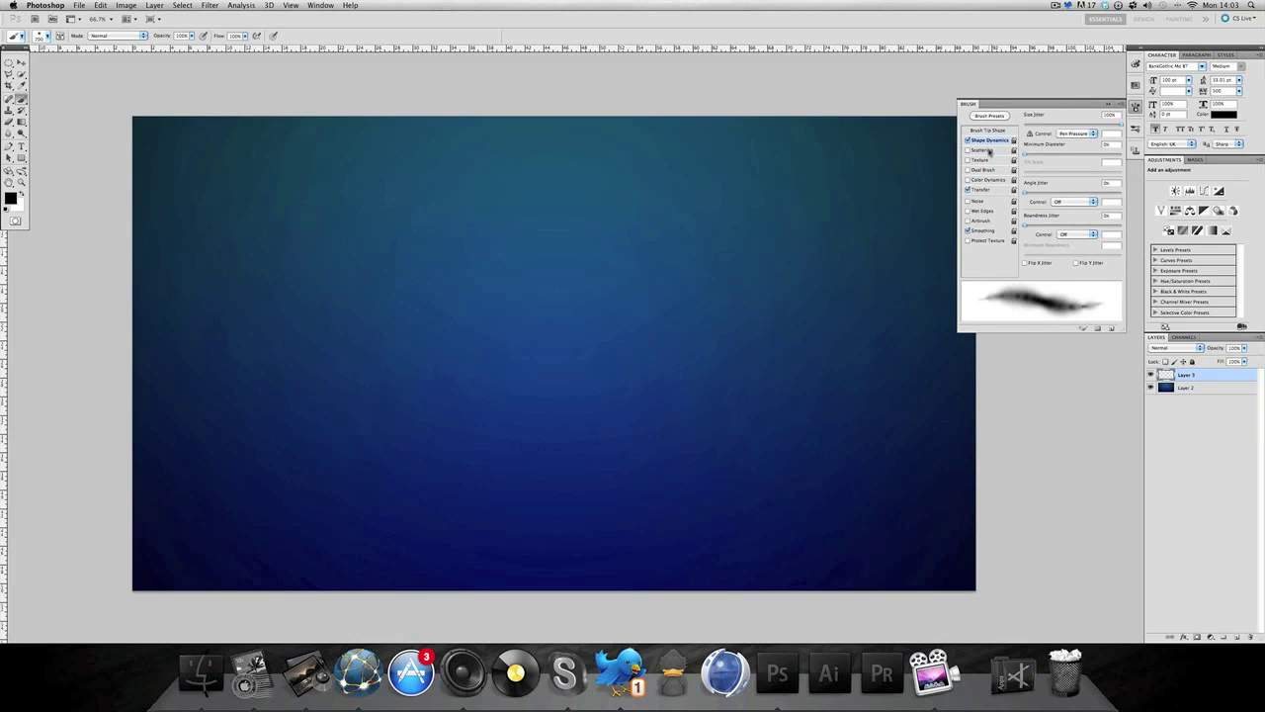
click(988, 151)
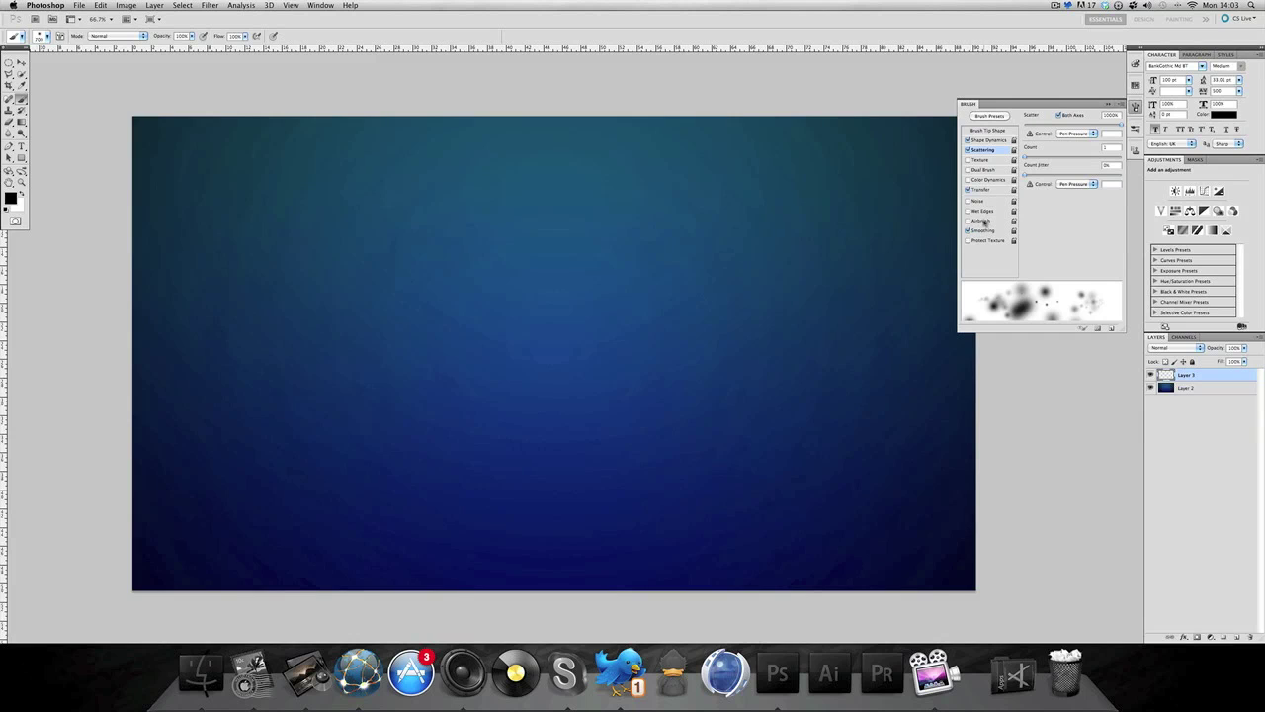
click(985, 221)
click(993, 143)
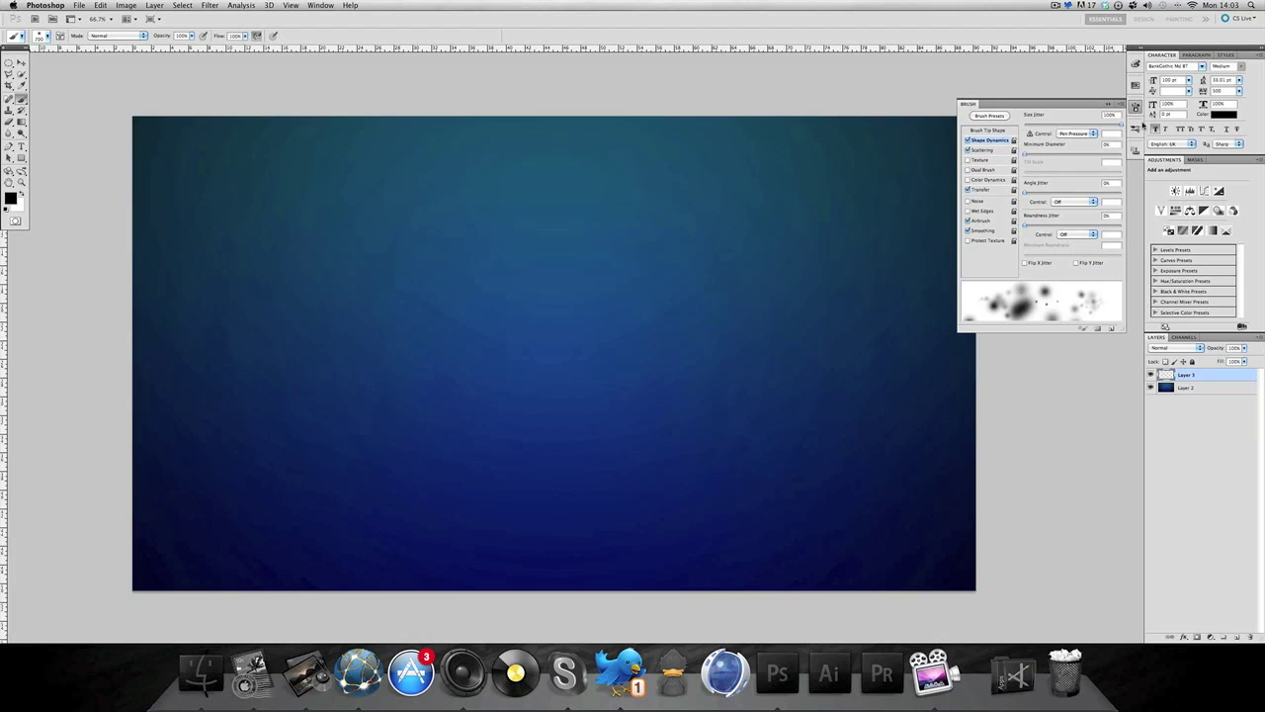
click(999, 151)
drag(1136, 107, 1146, 127)
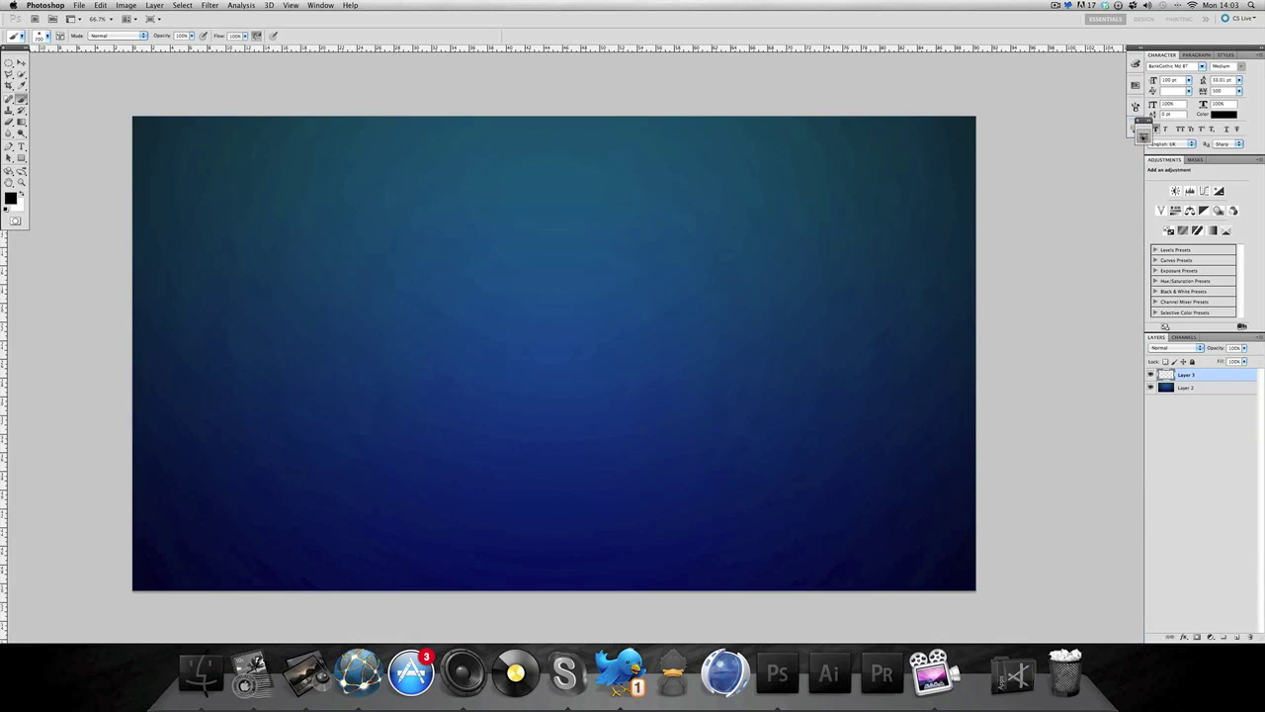
Set the brush's Opacity Jitter to 100% in the Transfer settings, with Airbrush enabled
click(1135, 106)
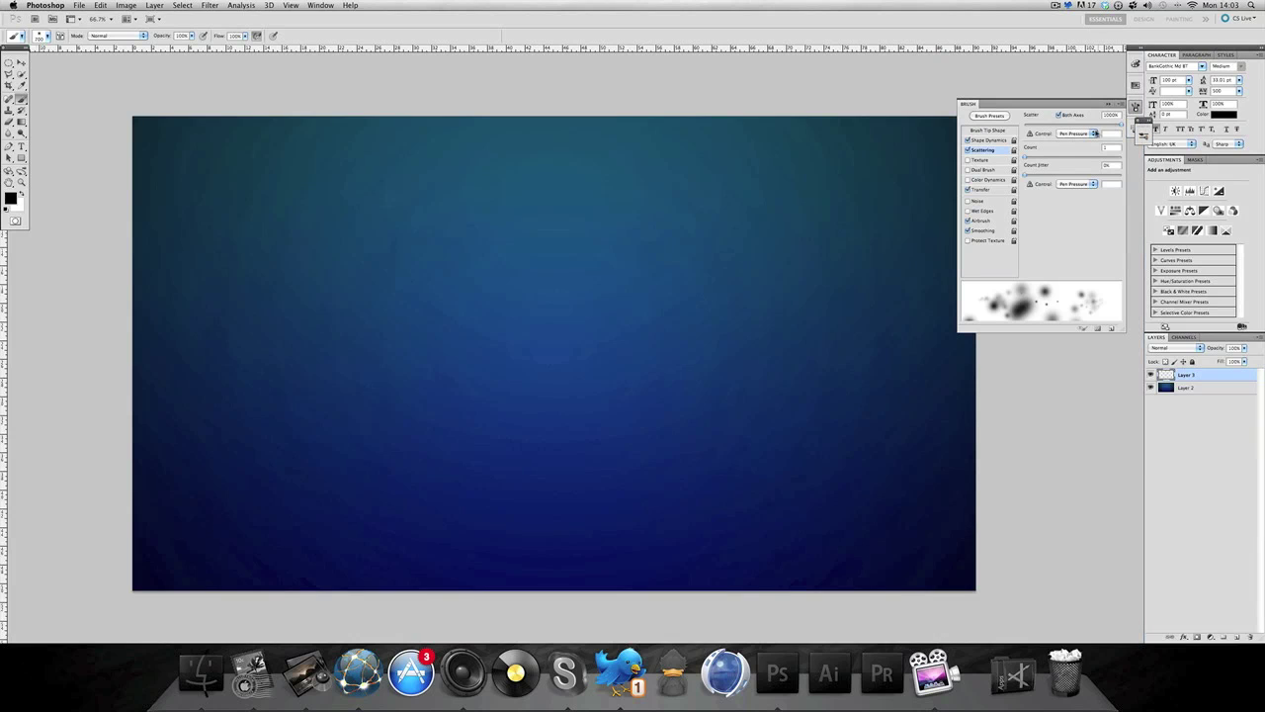
click(991, 189)
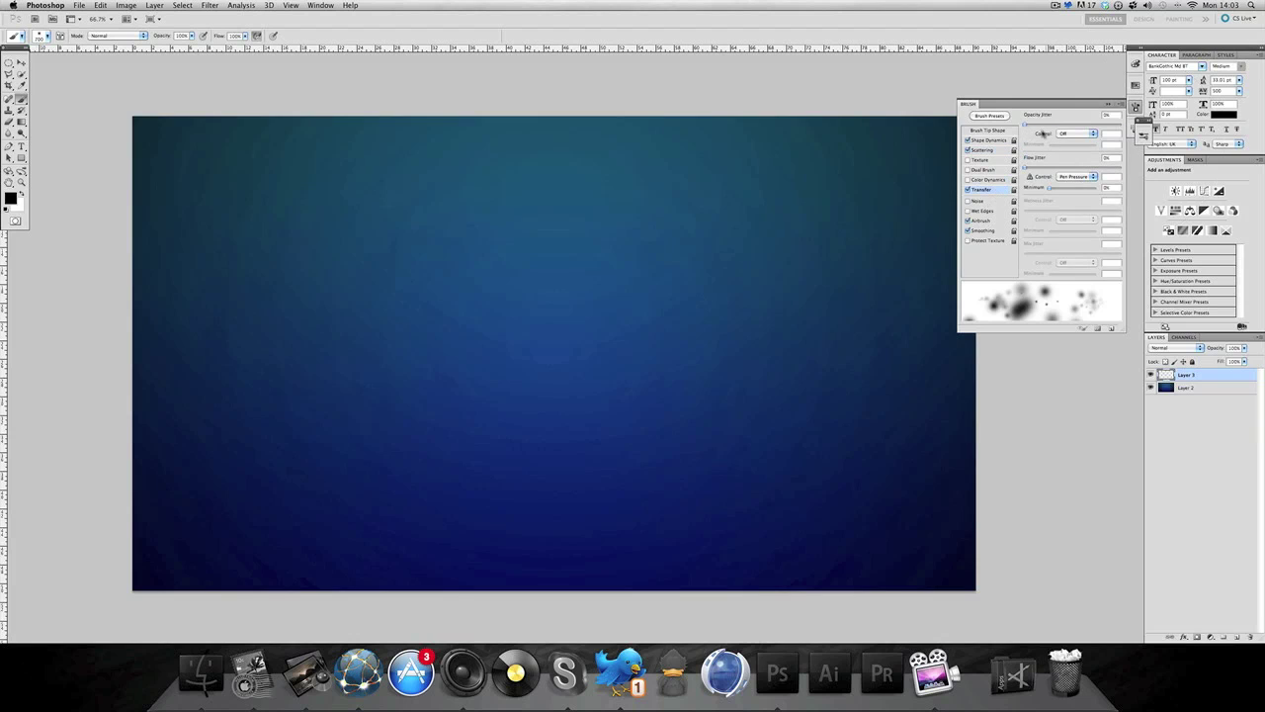
drag(1025, 126, 1043, 123)
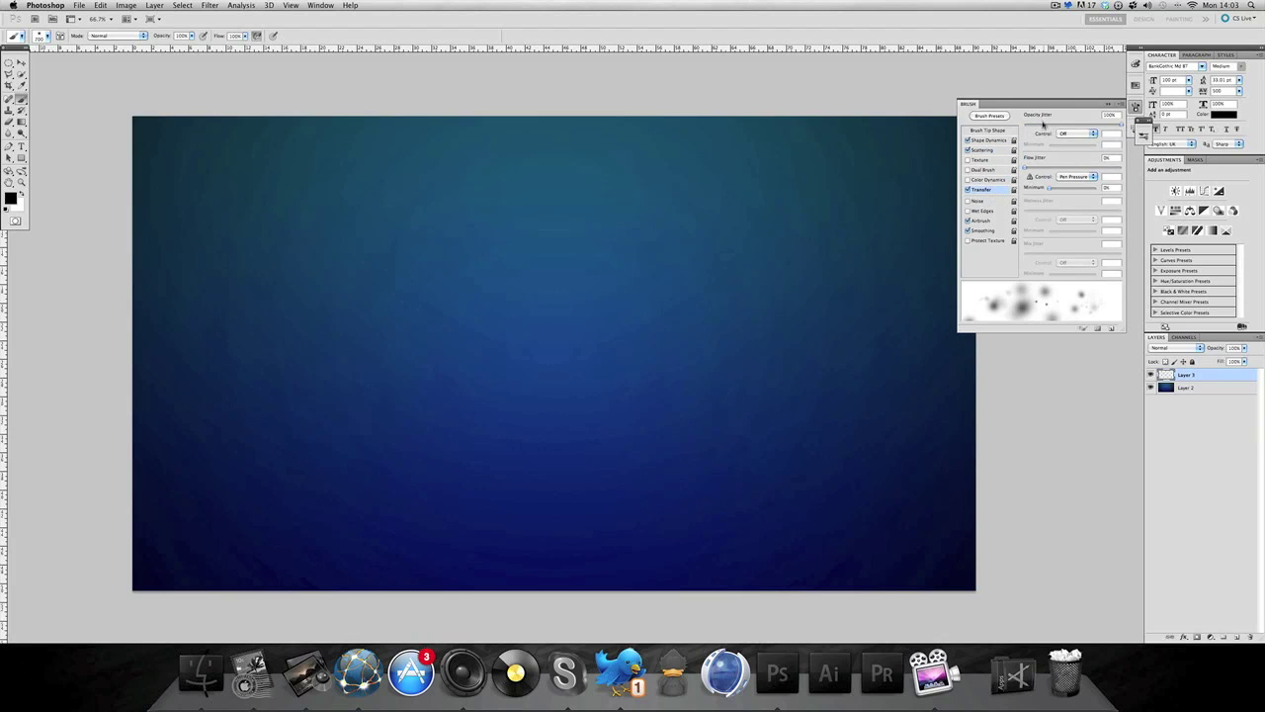
click(995, 222)
click(985, 222)
click(985, 221)
click(986, 221)
click(1139, 111)
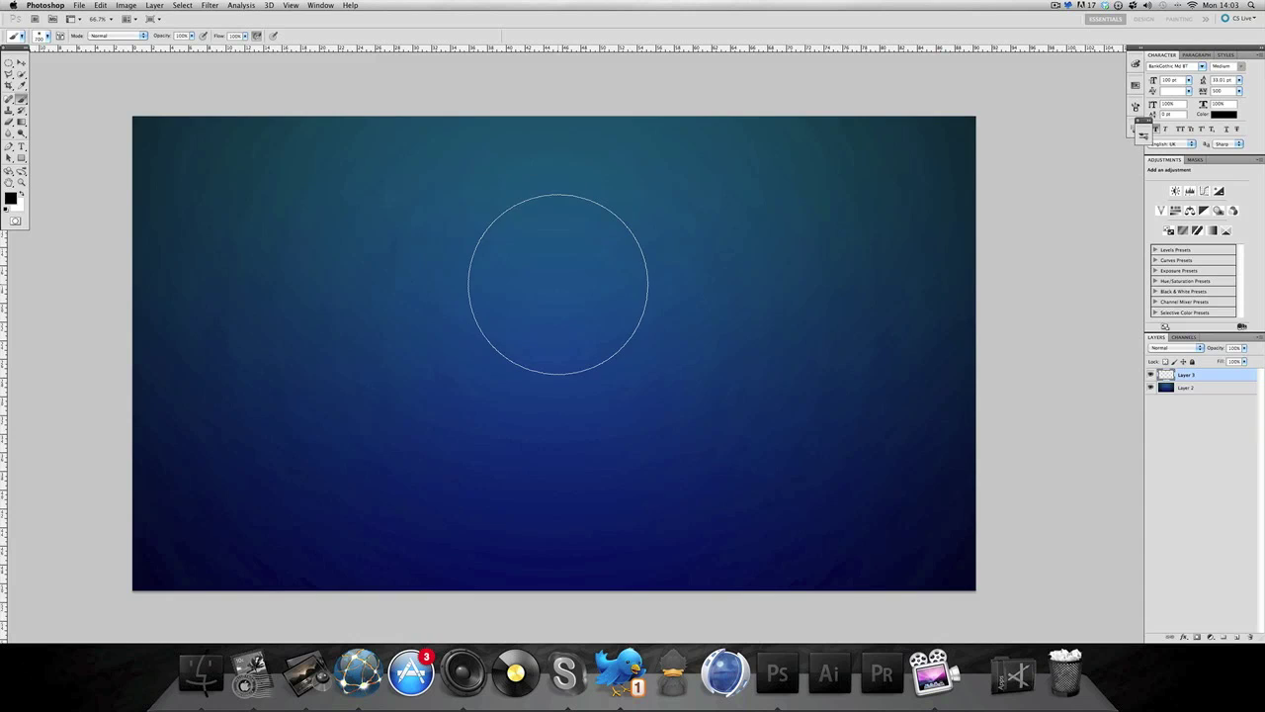
Make white the foreground colour, paint a test stroke of scattered glows across the upper canvas and undo the last few dabs
click(22, 194)
mouse_move(436, 288)
mouse_down()
mouse_move(638, 443)
mouse_move(829, 240)
mouse_up()
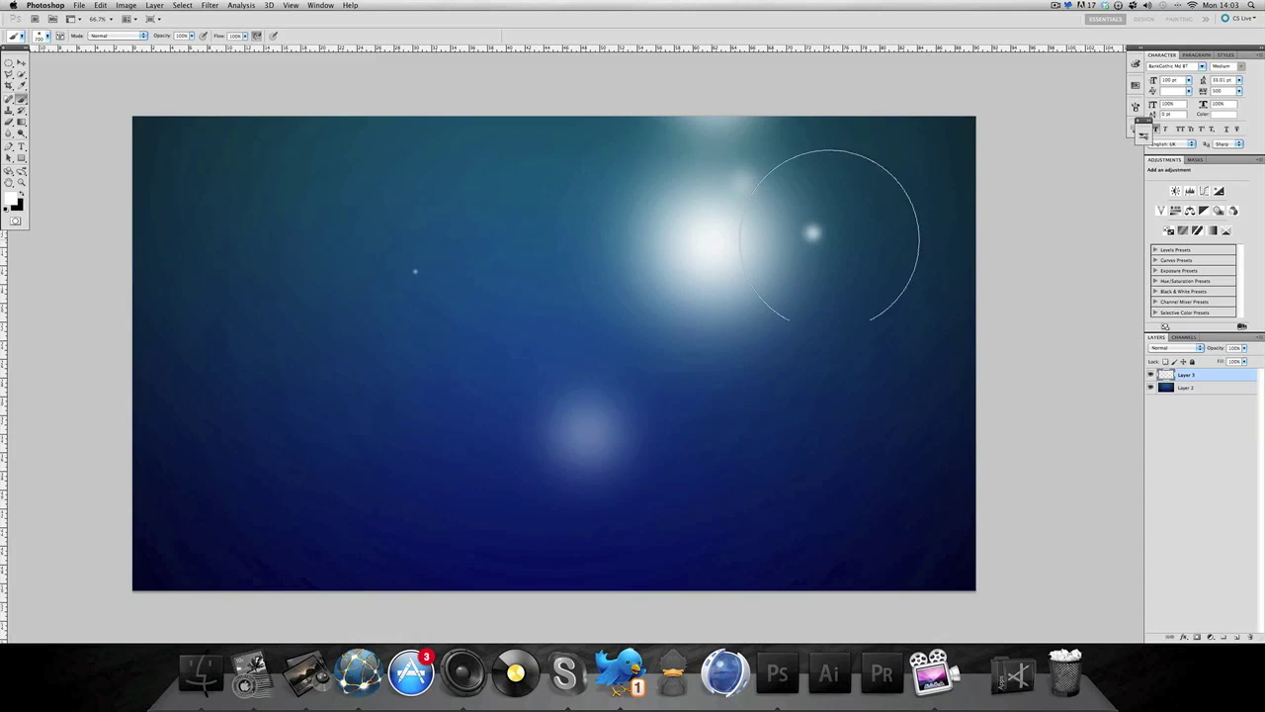
key(ctrl+alt+z)
key(ctrl+alt+z)
key(ctrl+alt+z)
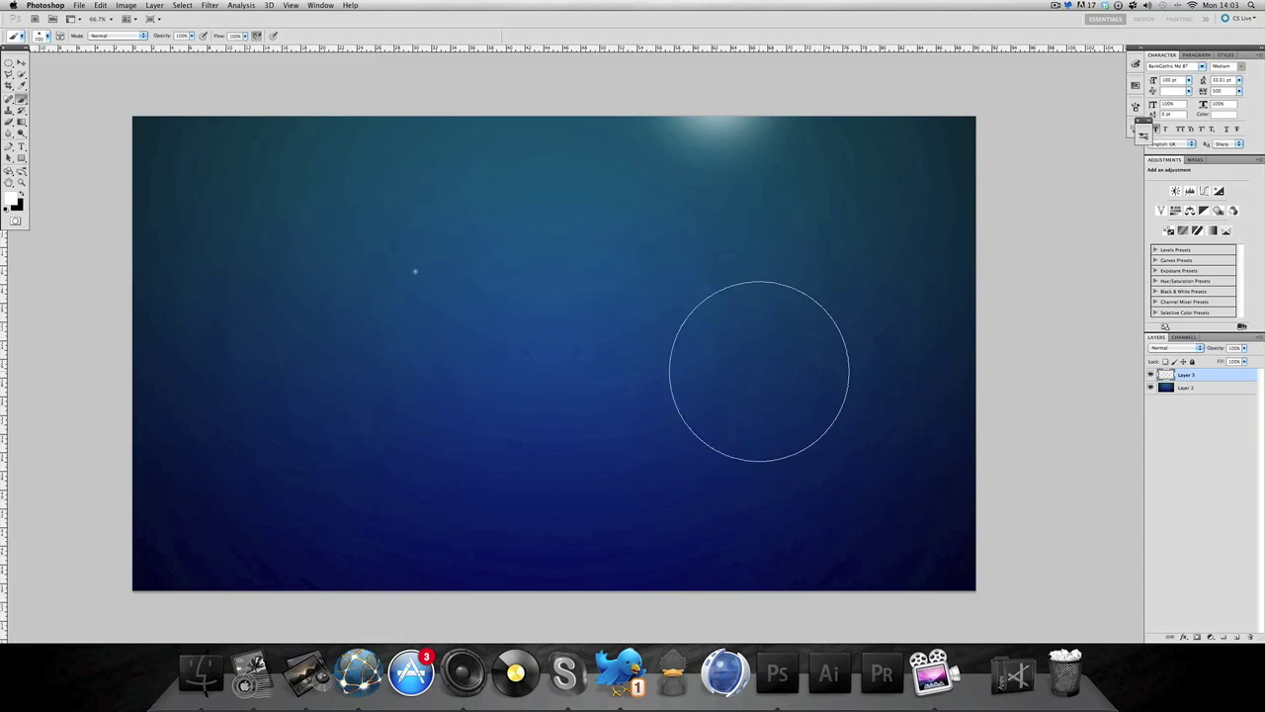
Dab soft white glow spots of varying size and opacity all over the canvas on the new layer
click(791, 489)
click(739, 217)
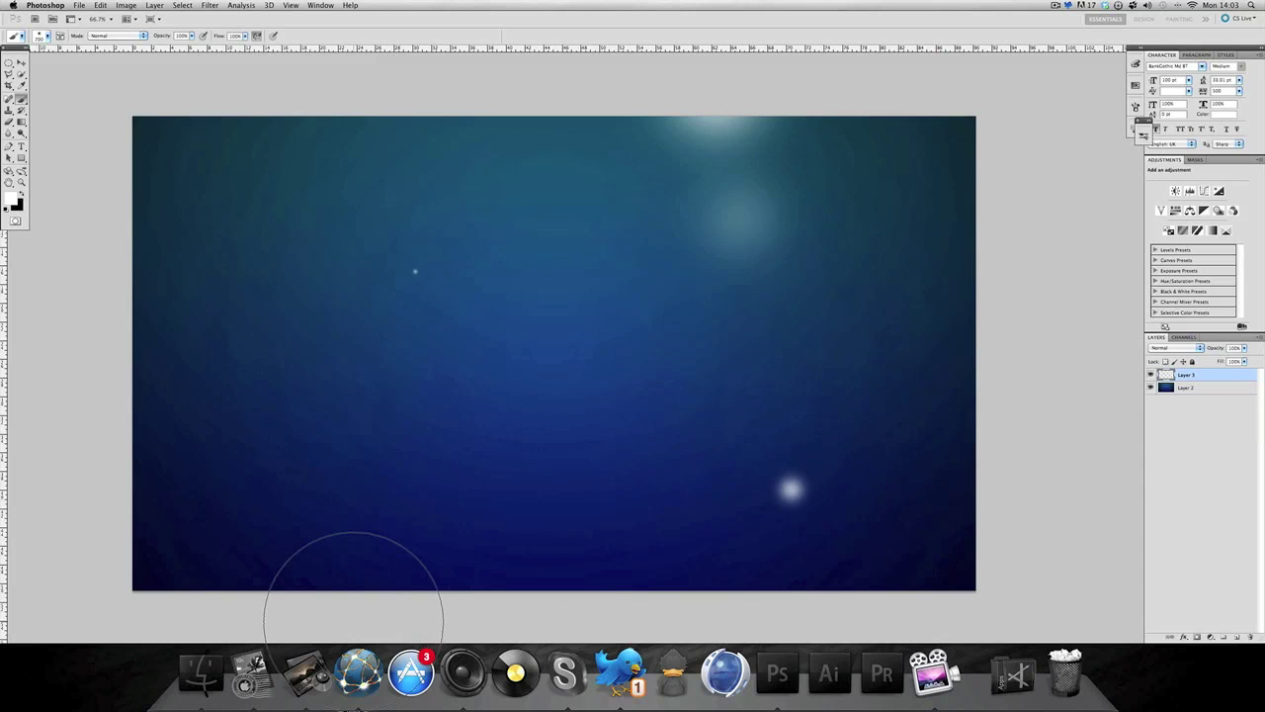
click(158, 578)
click(287, 398)
click(353, 425)
click(514, 476)
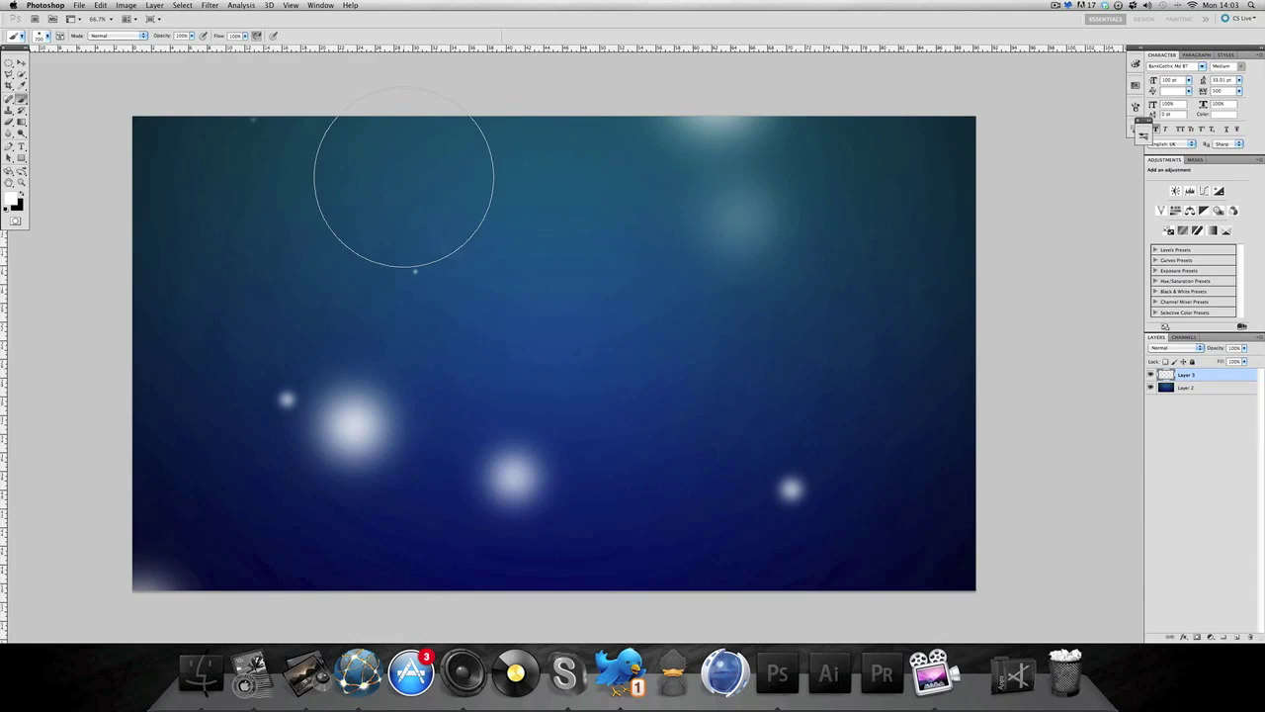
click(593, 242)
click(386, 363)
click(291, 343)
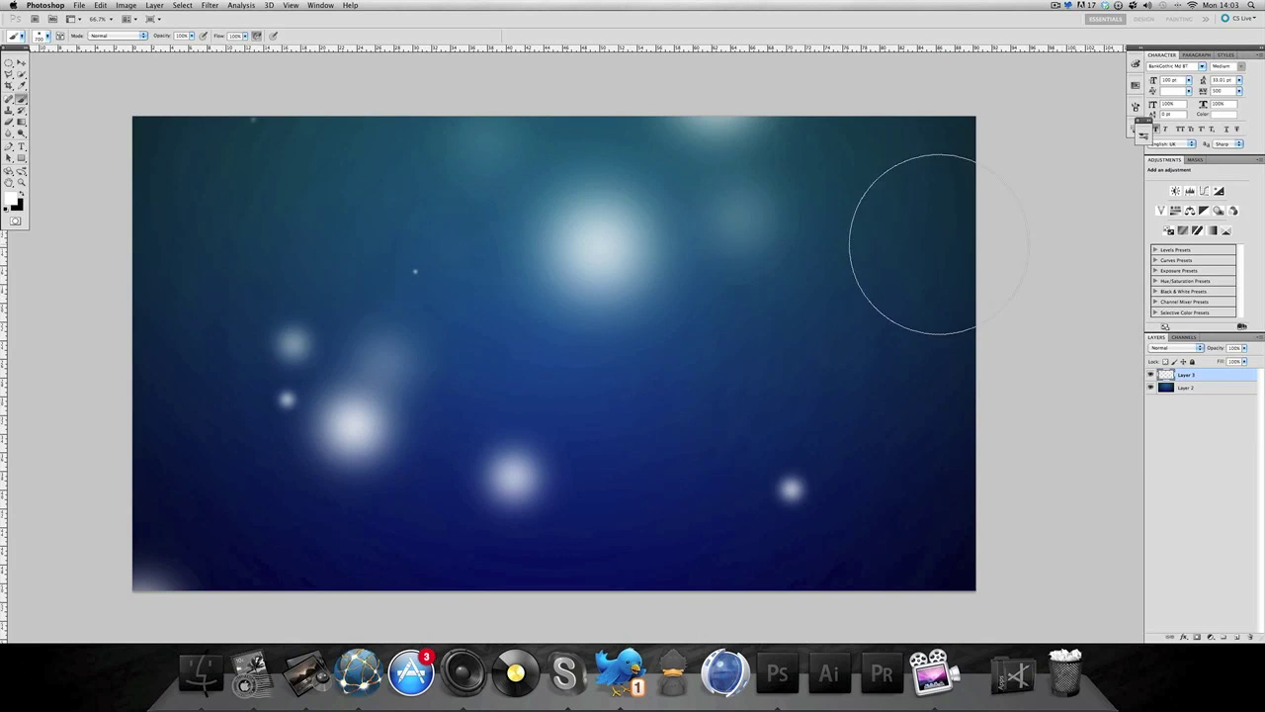
click(317, 183)
click(637, 519)
click(737, 133)
click(593, 564)
click(716, 455)
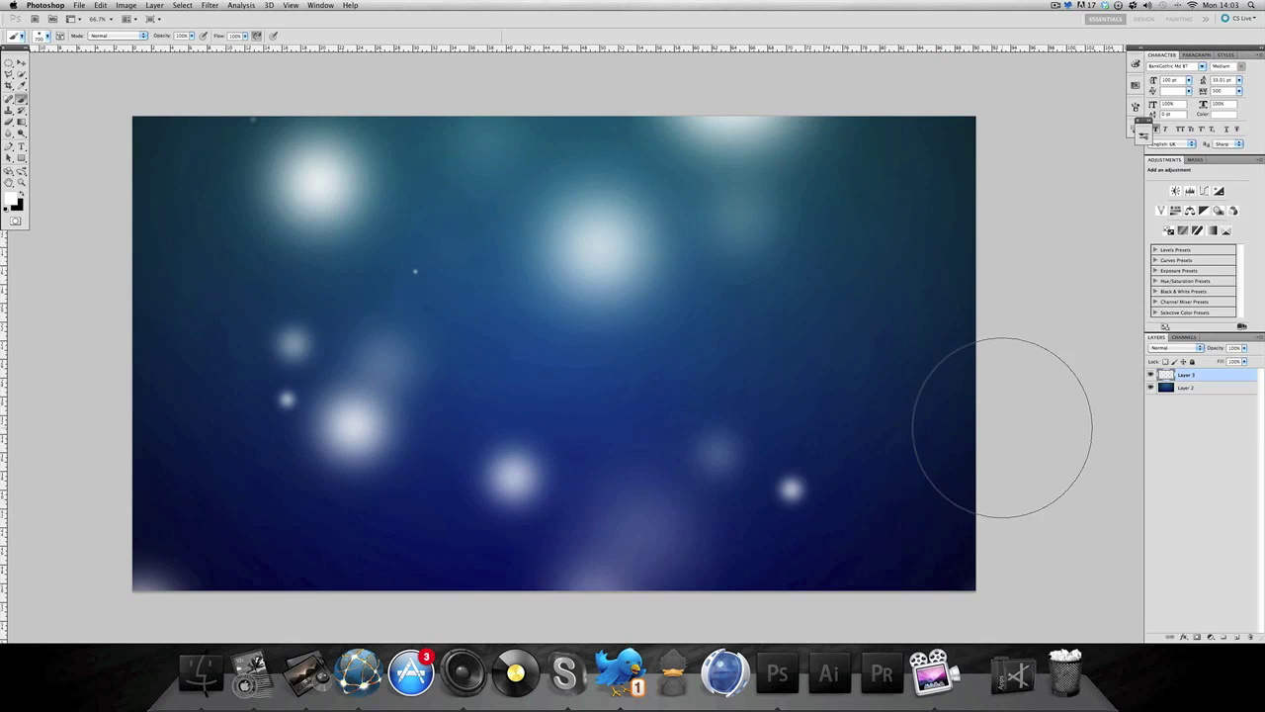
click(964, 400)
click(875, 543)
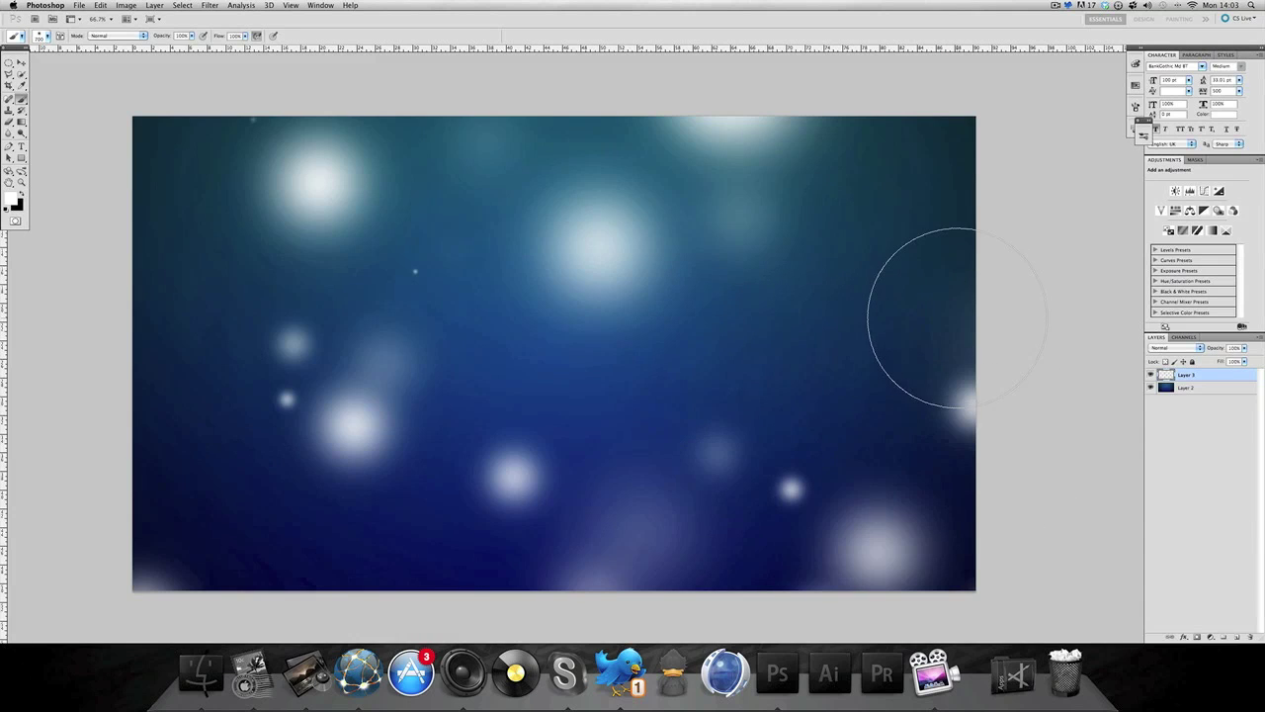
click(800, 165)
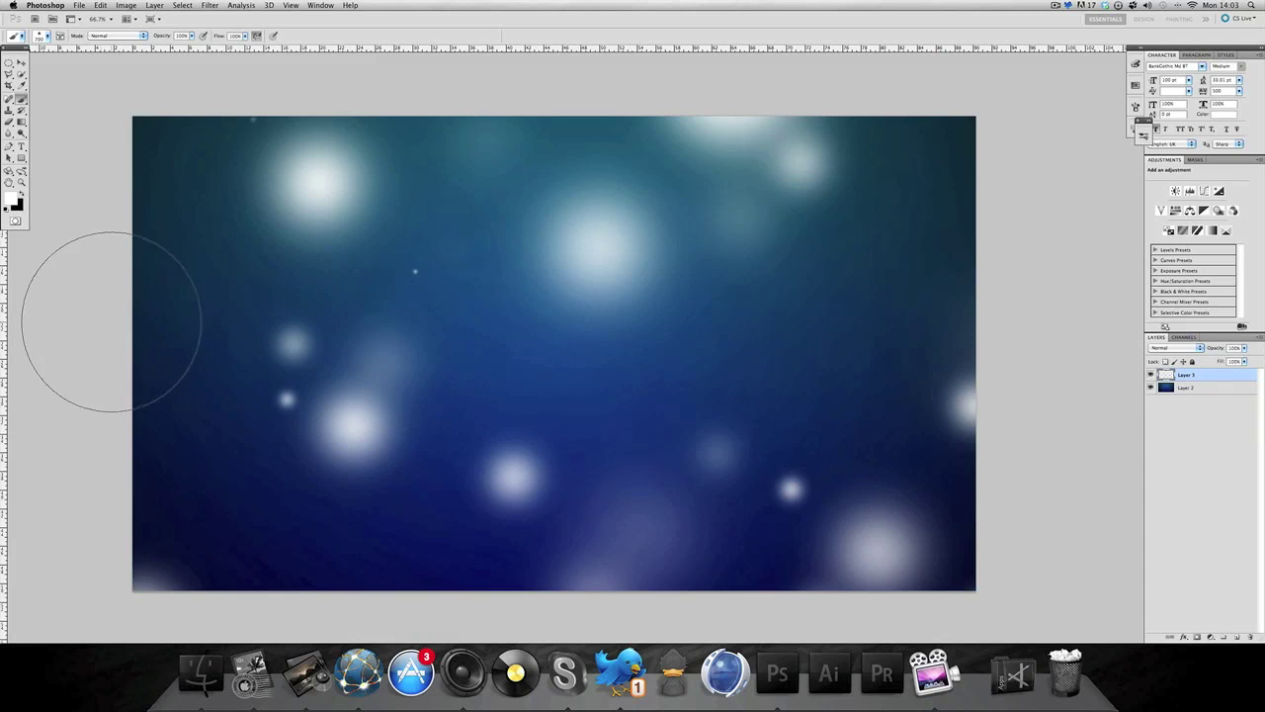
click(217, 394)
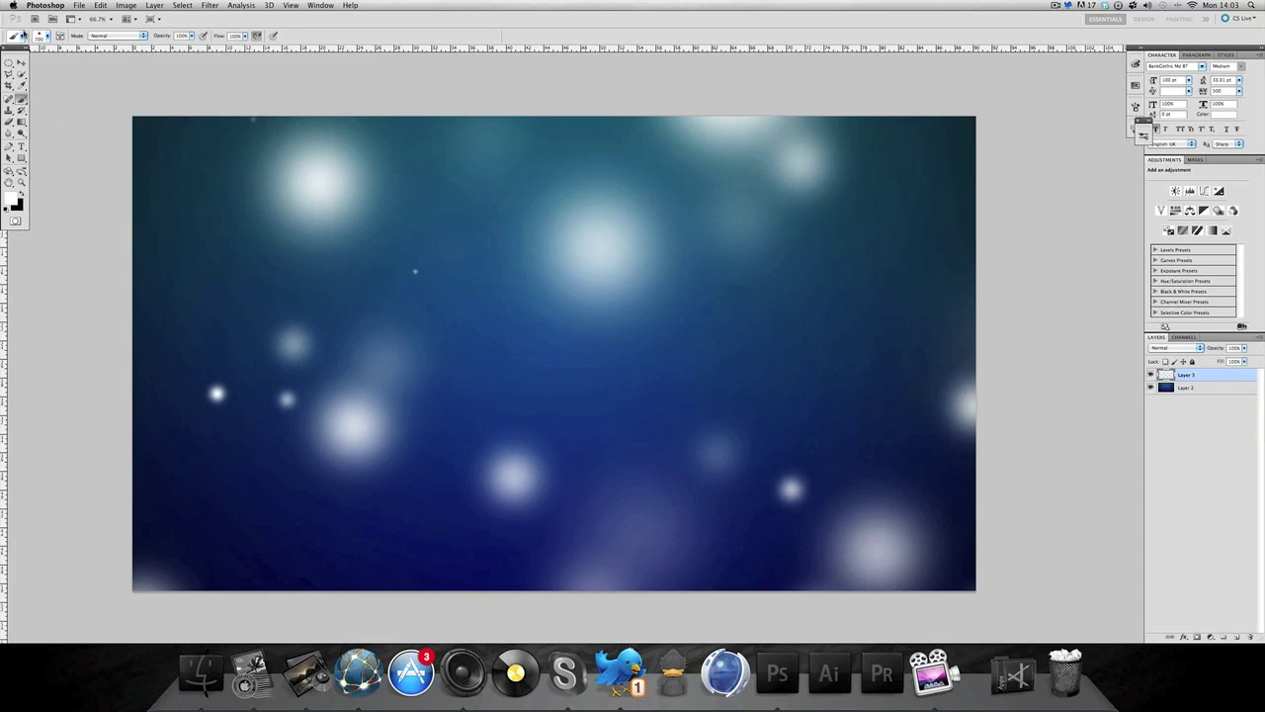
Reduce the brush size considerably and scatter small white dots between the large glows
click(46, 38)
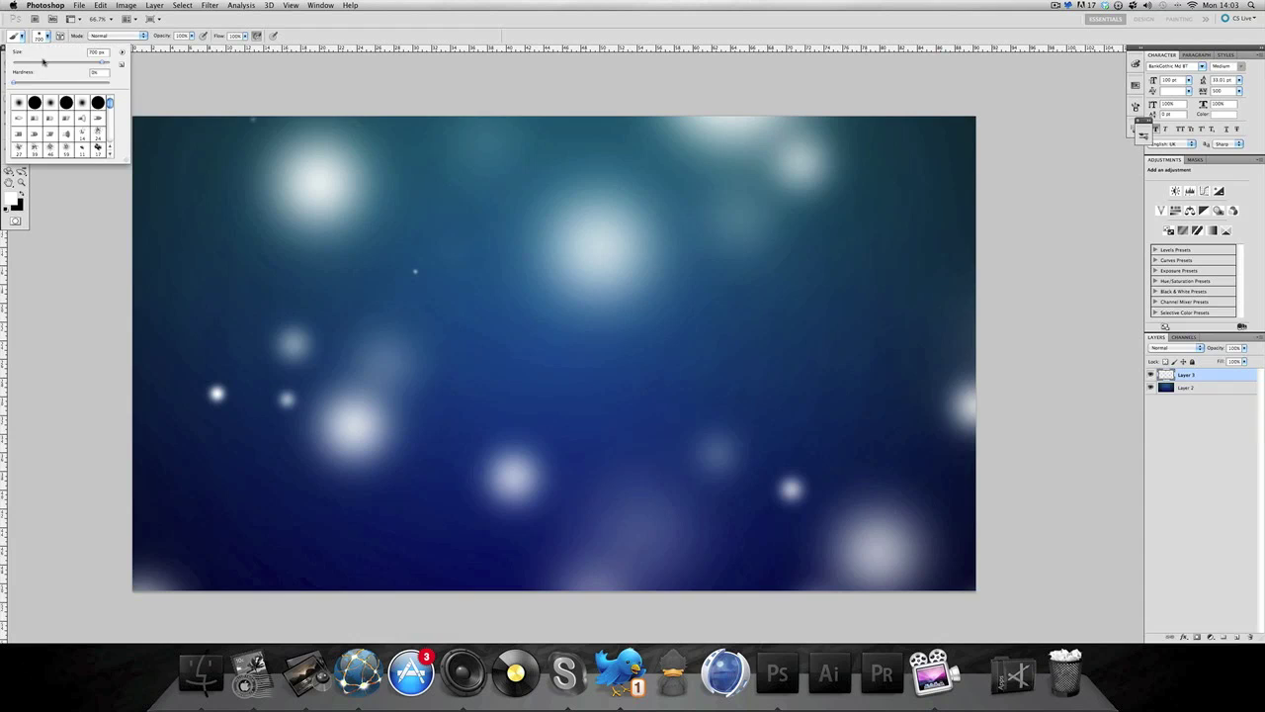
drag(46, 61, 41, 61)
key(Return)
click(789, 395)
click(819, 257)
click(903, 189)
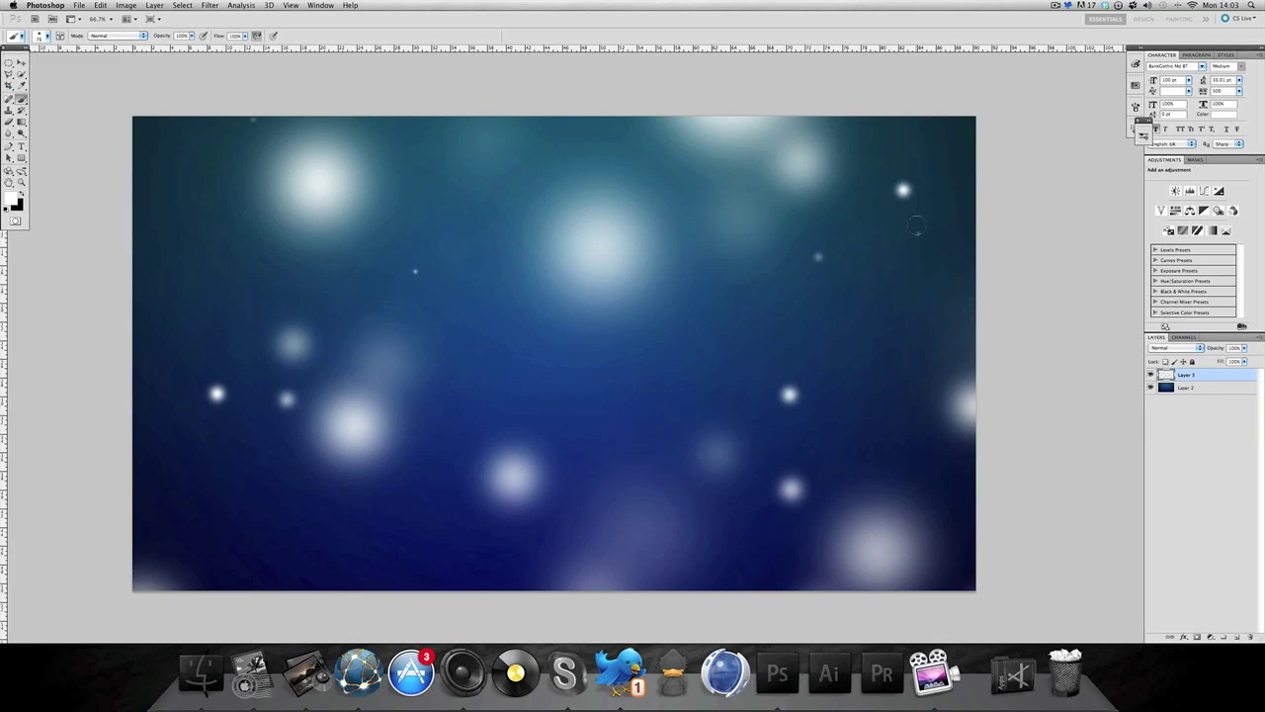
click(601, 420)
click(217, 170)
click(184, 513)
click(199, 513)
Try the Color Dodge, Overlay and Soft Light blend modes on the glow-spots layer
click(21, 61)
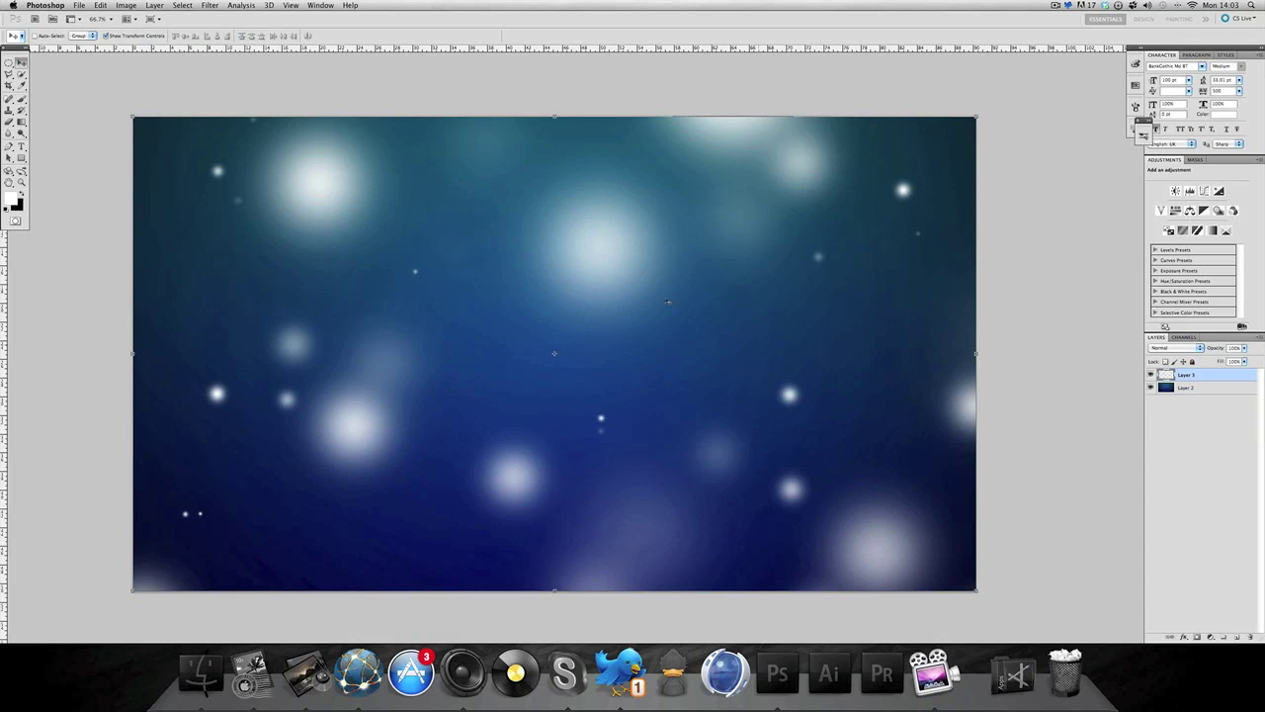
click(1184, 349)
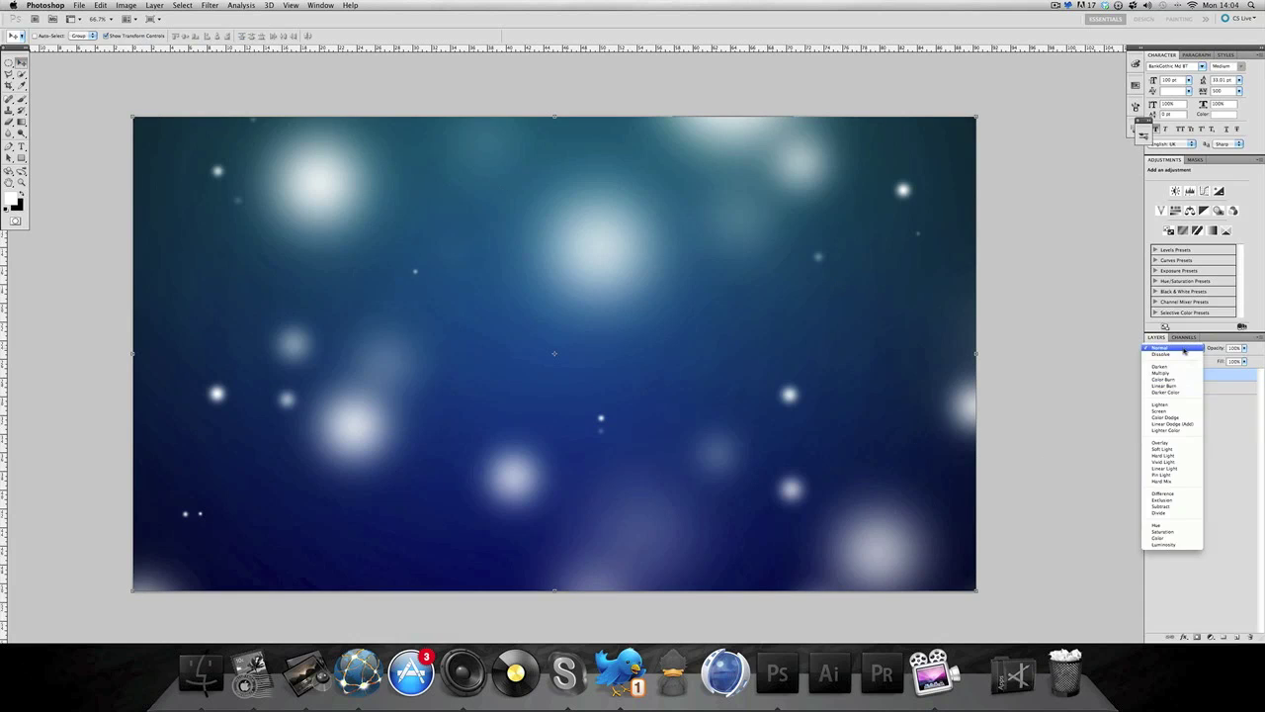
click(1178, 419)
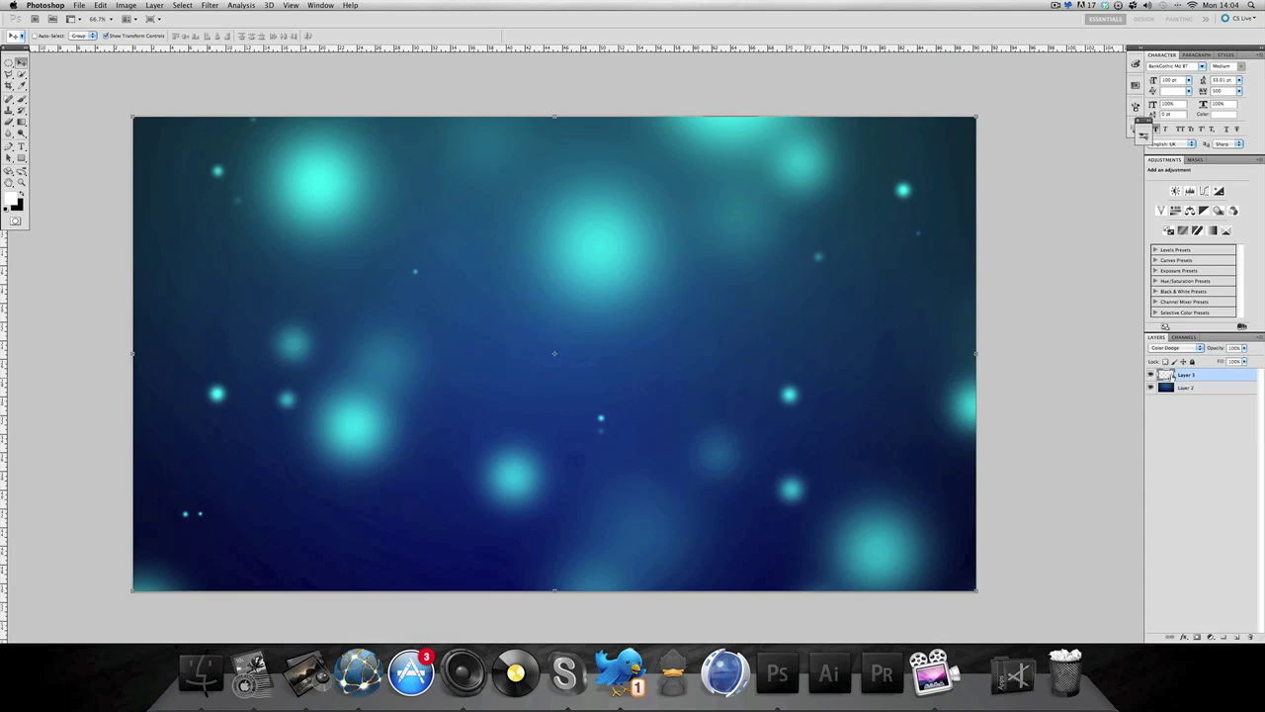
click(1189, 349)
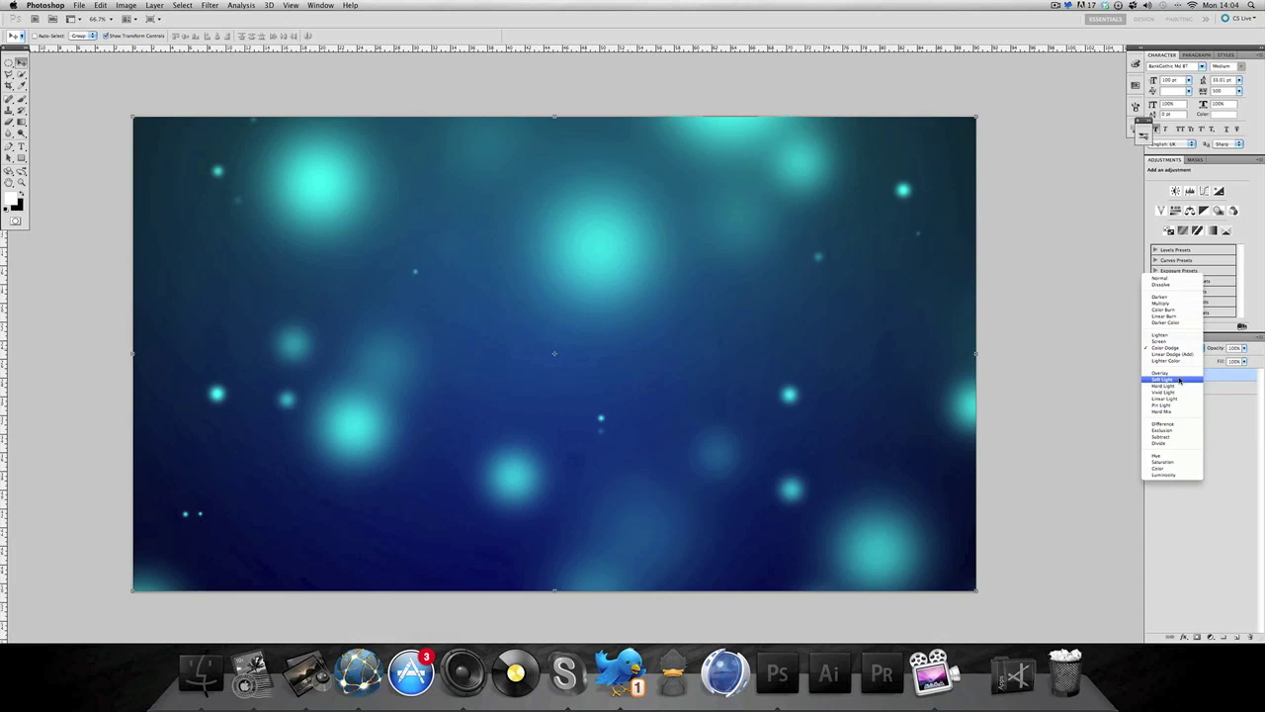
click(1181, 375)
click(1176, 349)
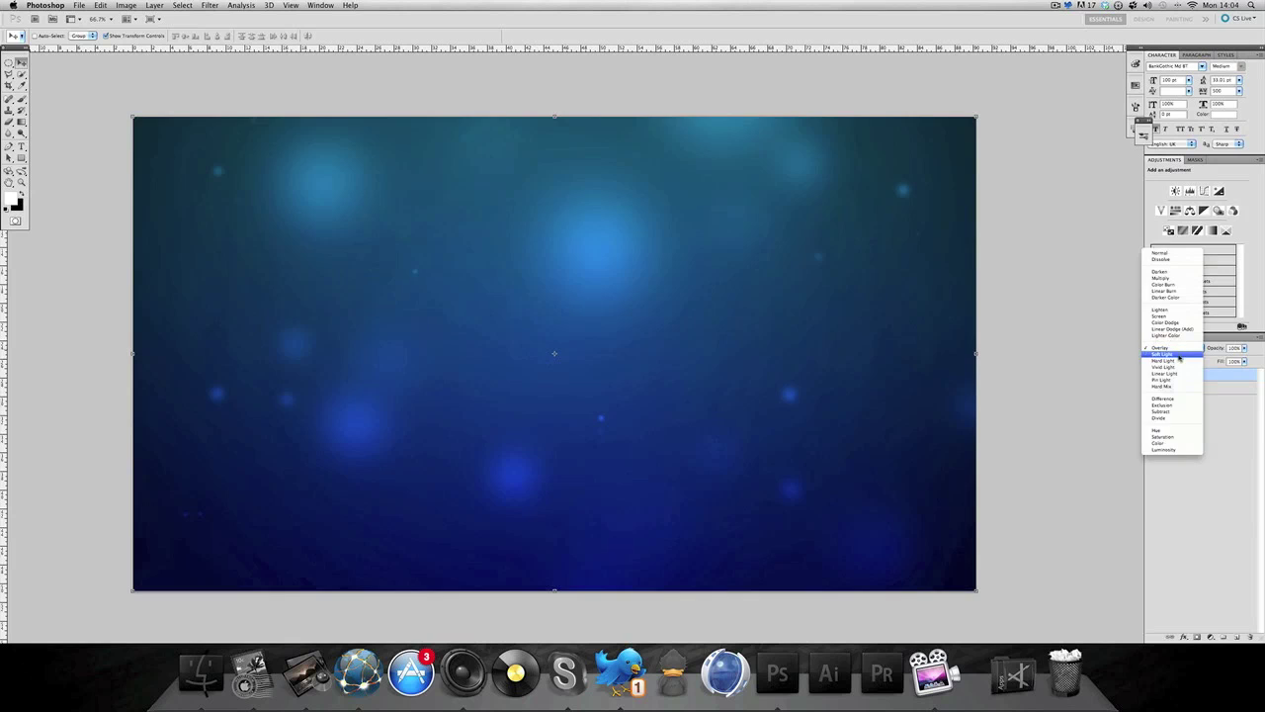
click(1179, 356)
click(1179, 363)
Set the glow-spots layer to Overlay blending at about 60% opacity and merge it down into the background layer
click(1177, 349)
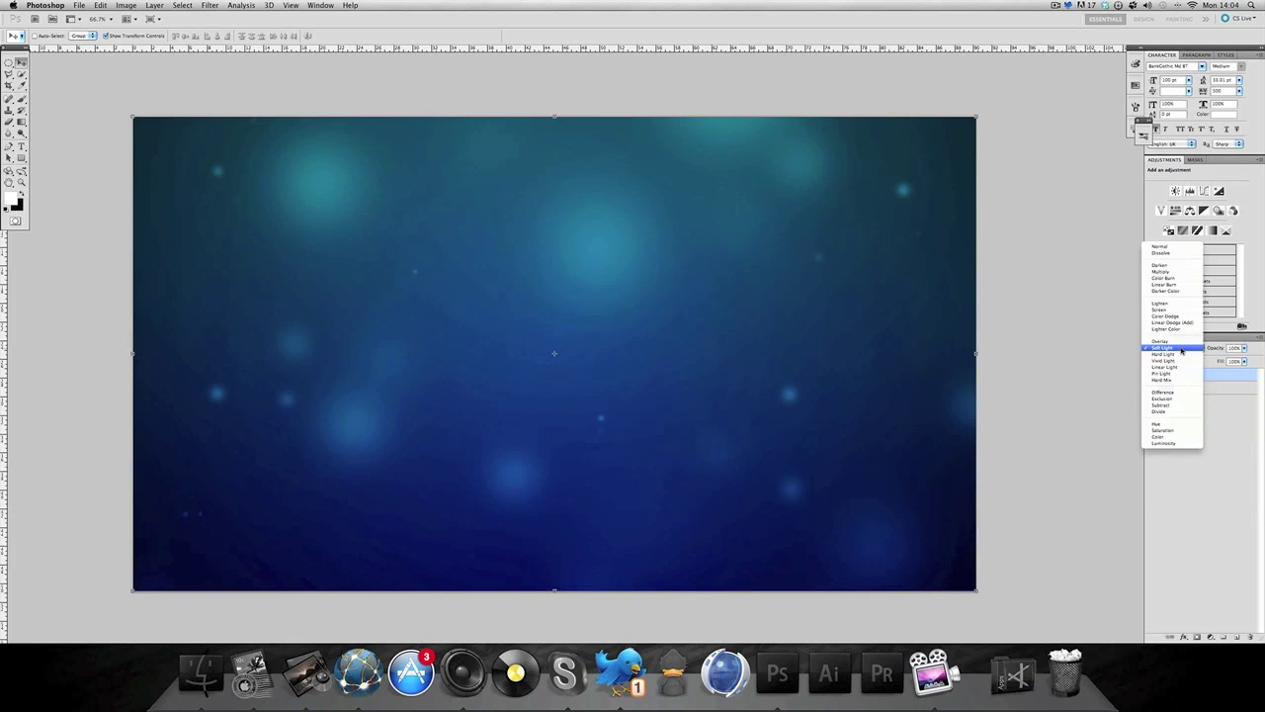
click(1167, 340)
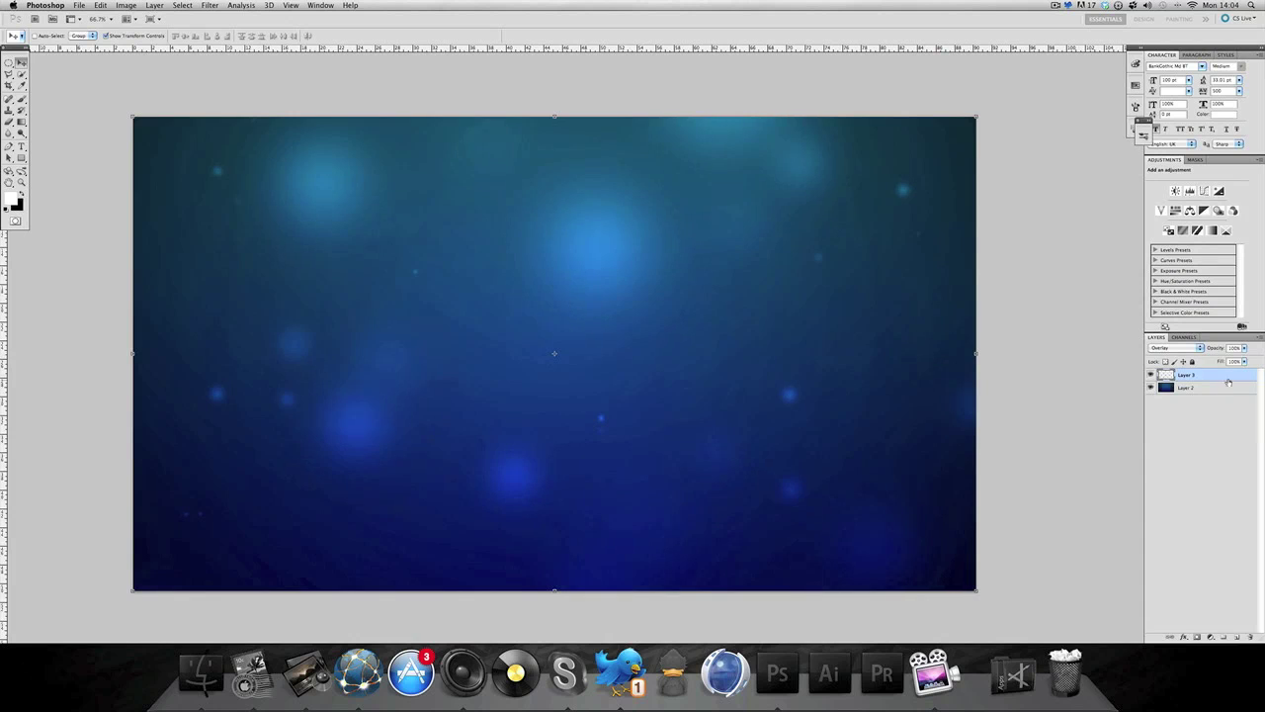
drag(1217, 349, 1197, 350)
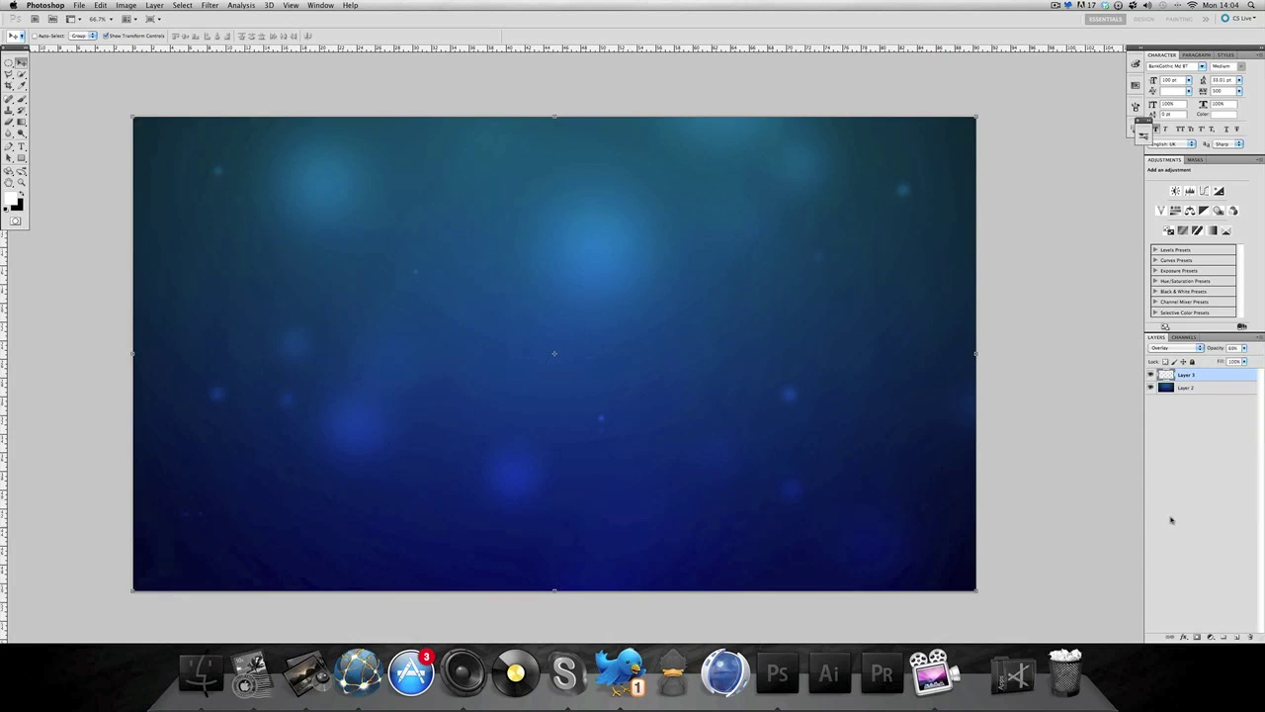
right_click(1191, 378)
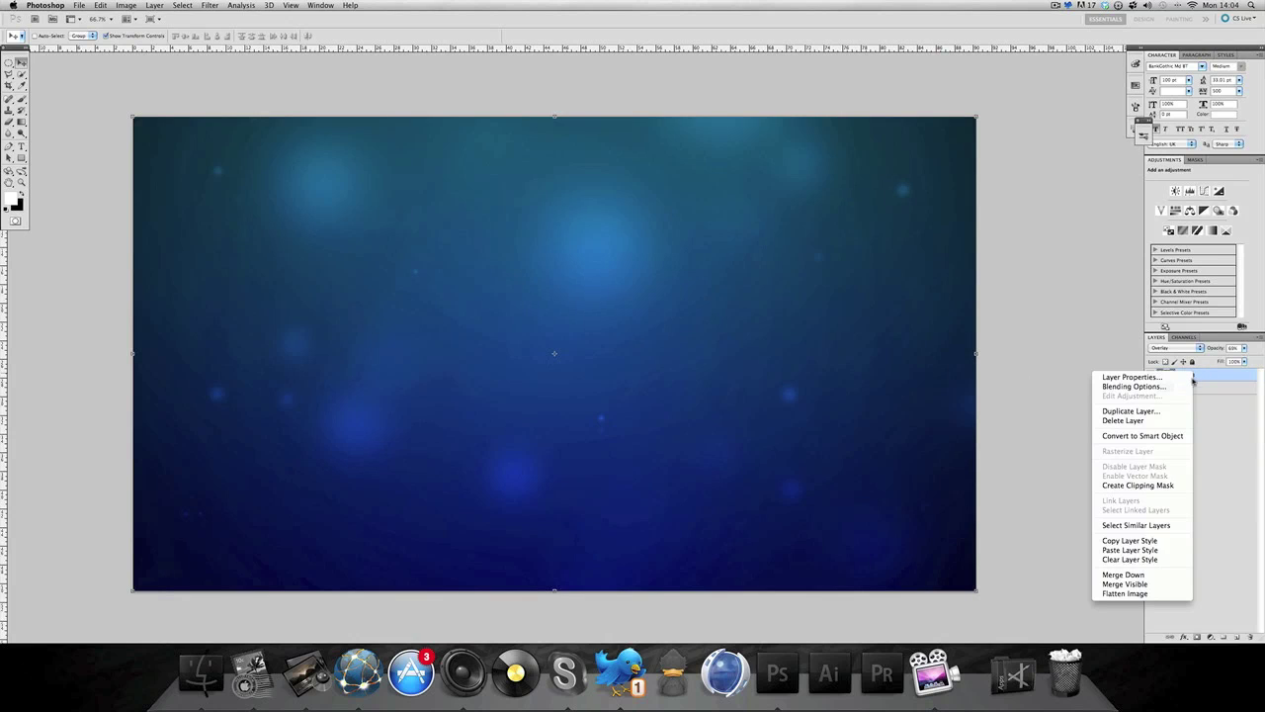
click(1174, 576)
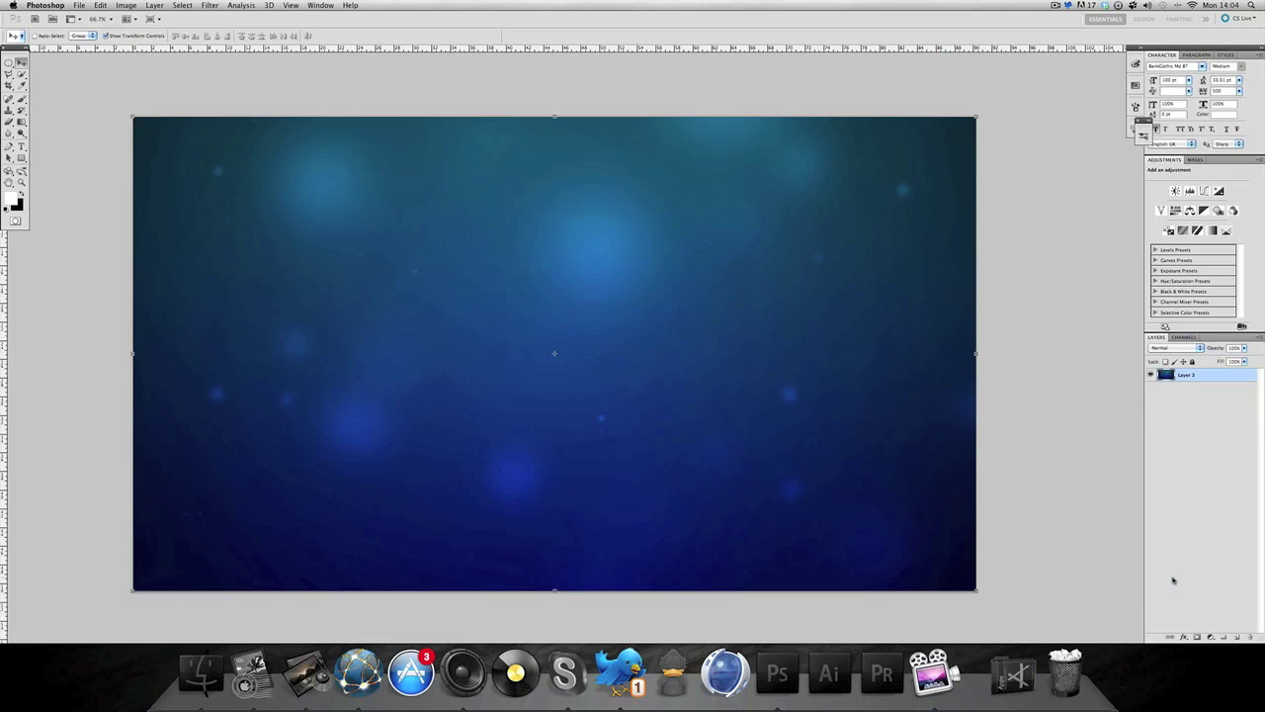
Add a new layer above the background and fill it with white using the Paint Bucket tool
click(1236, 637)
click(22, 122)
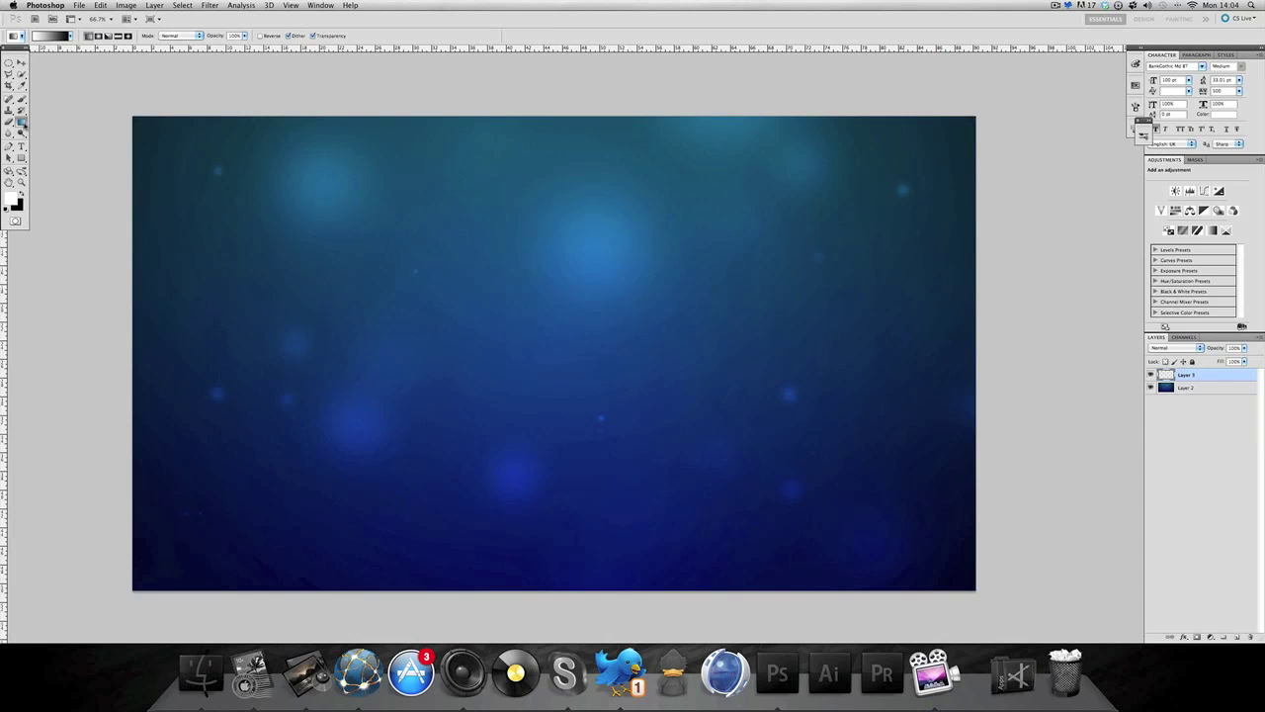
click(53, 134)
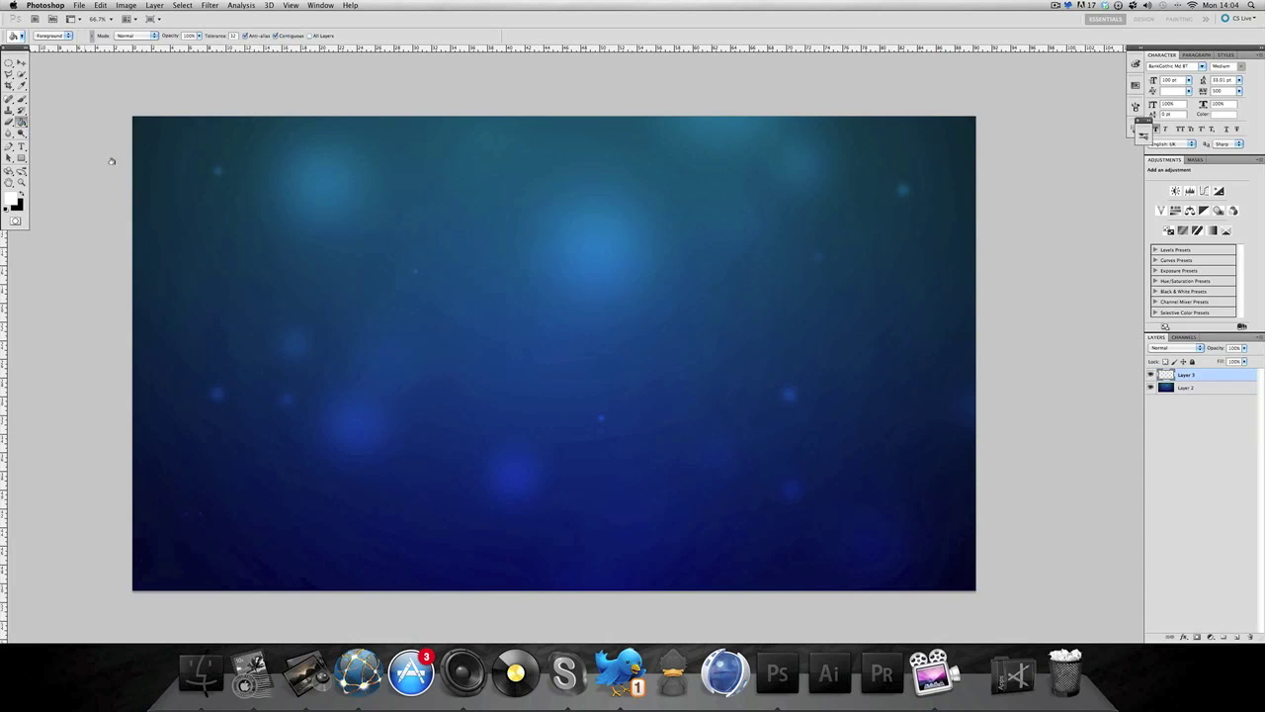
click(467, 303)
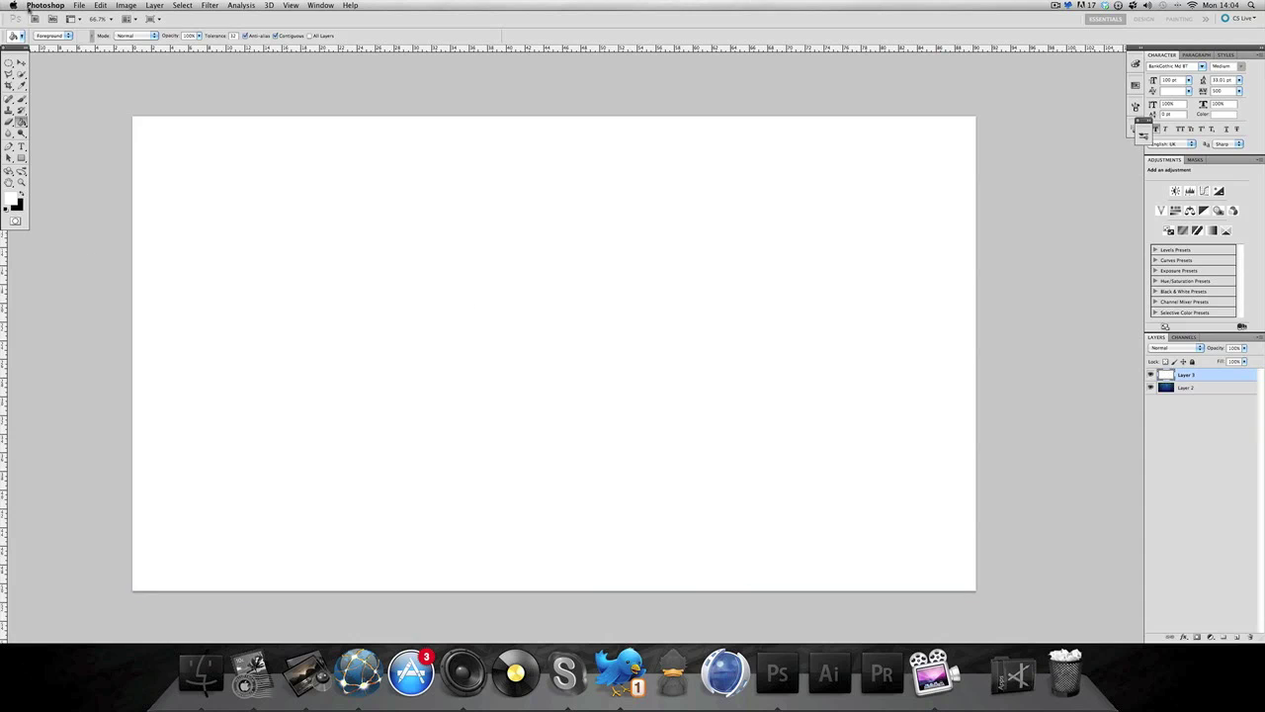
Render Fibers on the white layer with variance and strength both kept low, and slightly rotate and enlarge it beyond the canvas edges
click(21, 62)
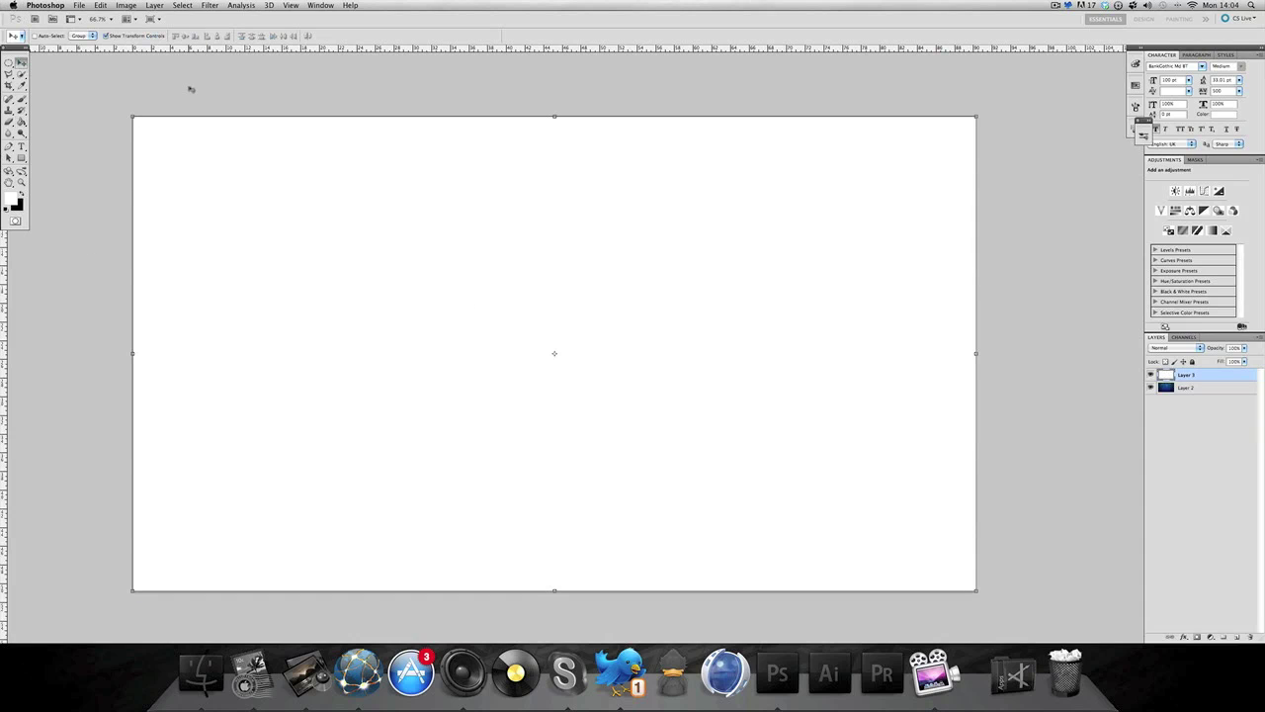
click(209, 5)
mouse_move(276, 161)
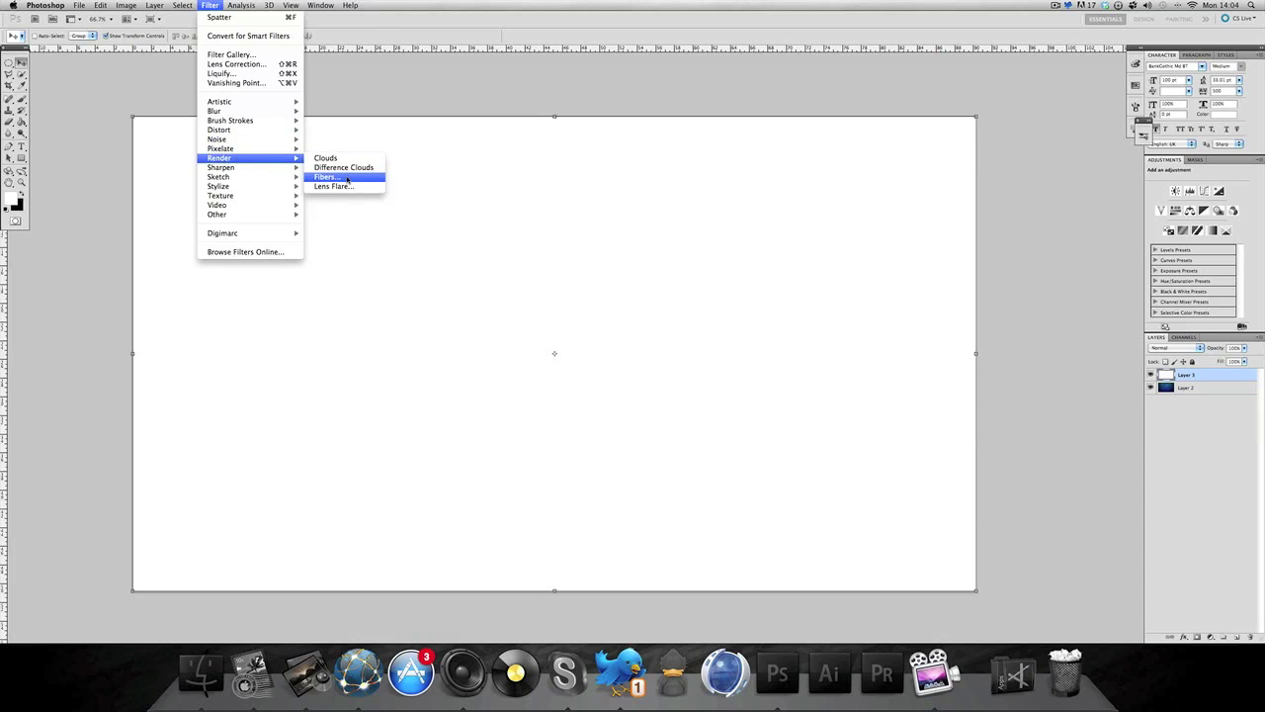
click(347, 179)
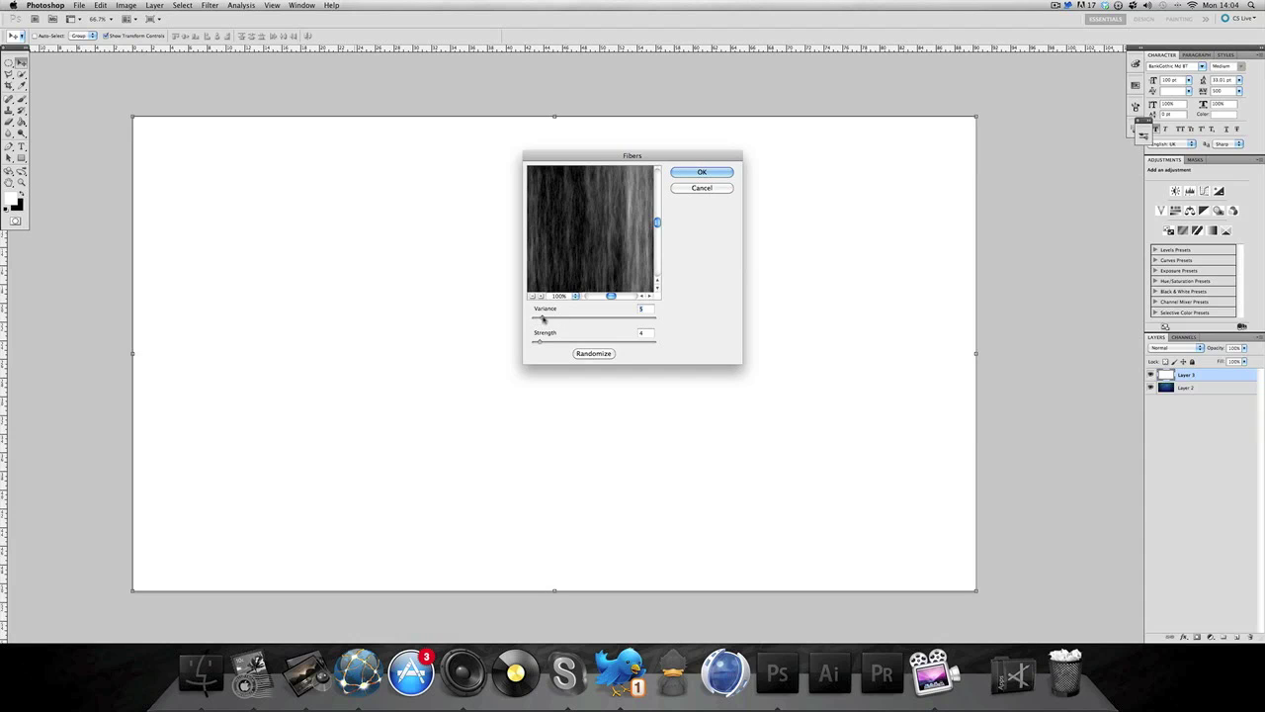
drag(542, 319, 544, 343)
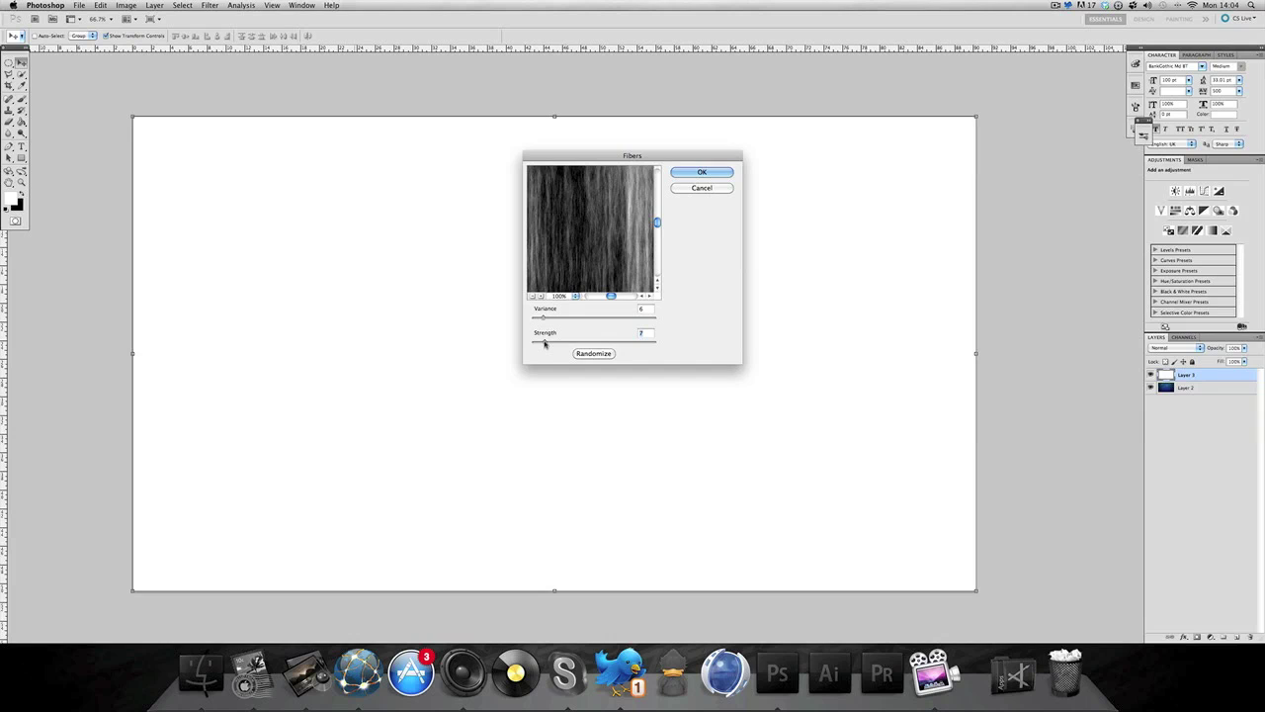
click(644, 335)
key(Up)
click(651, 308)
key(Return)
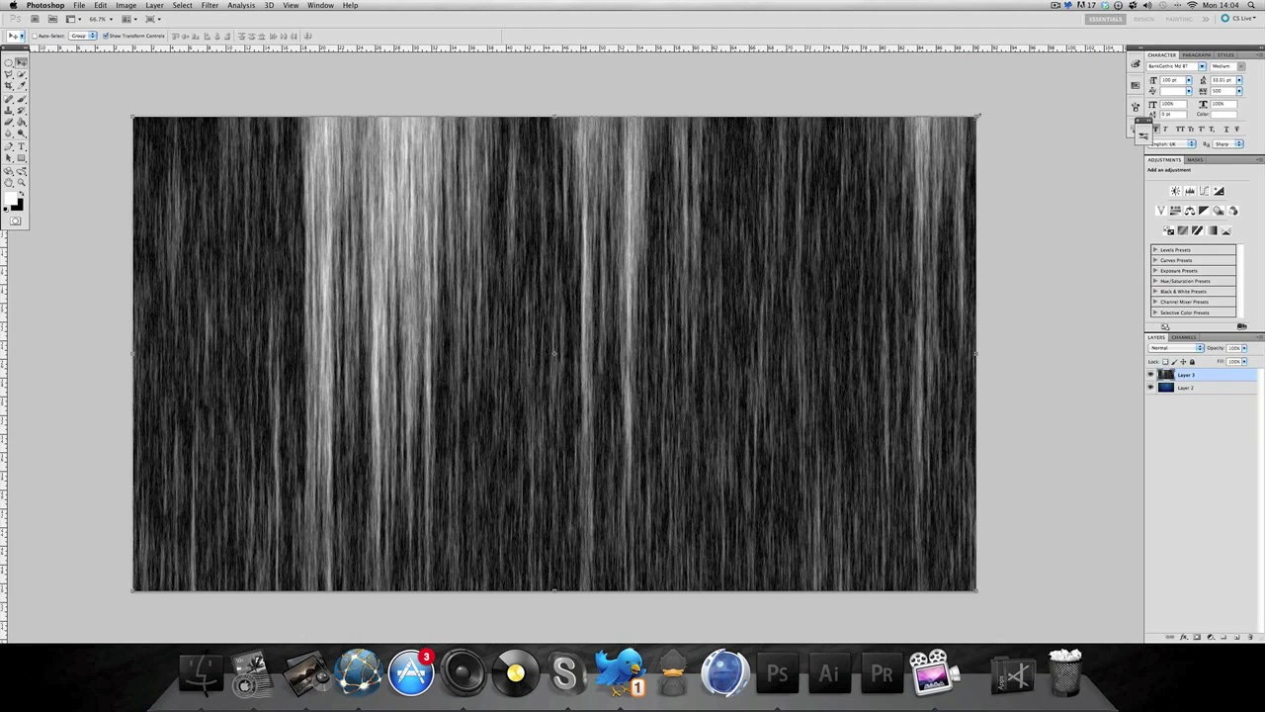
drag(978, 115, 1018, 63)
key(Return)
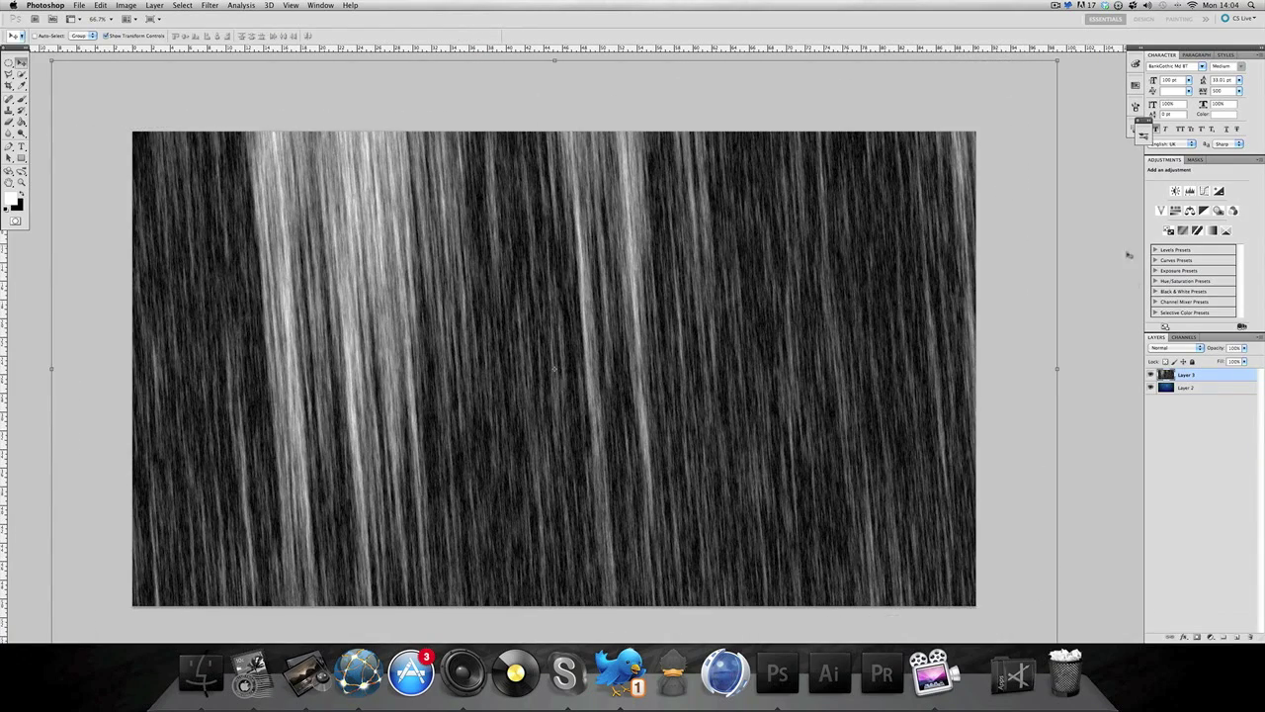
Try Overlay blending on the fibers layer, and settle on Soft Light at about 10% opacity
click(1180, 347)
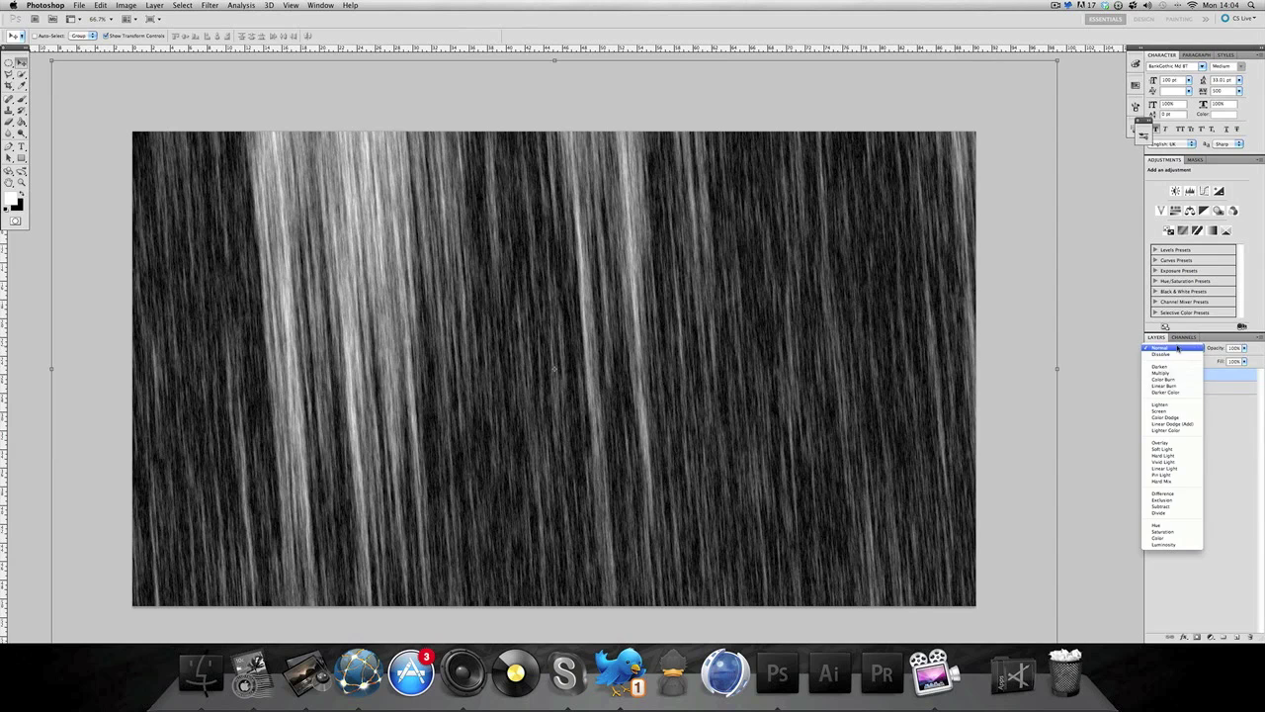
click(1182, 444)
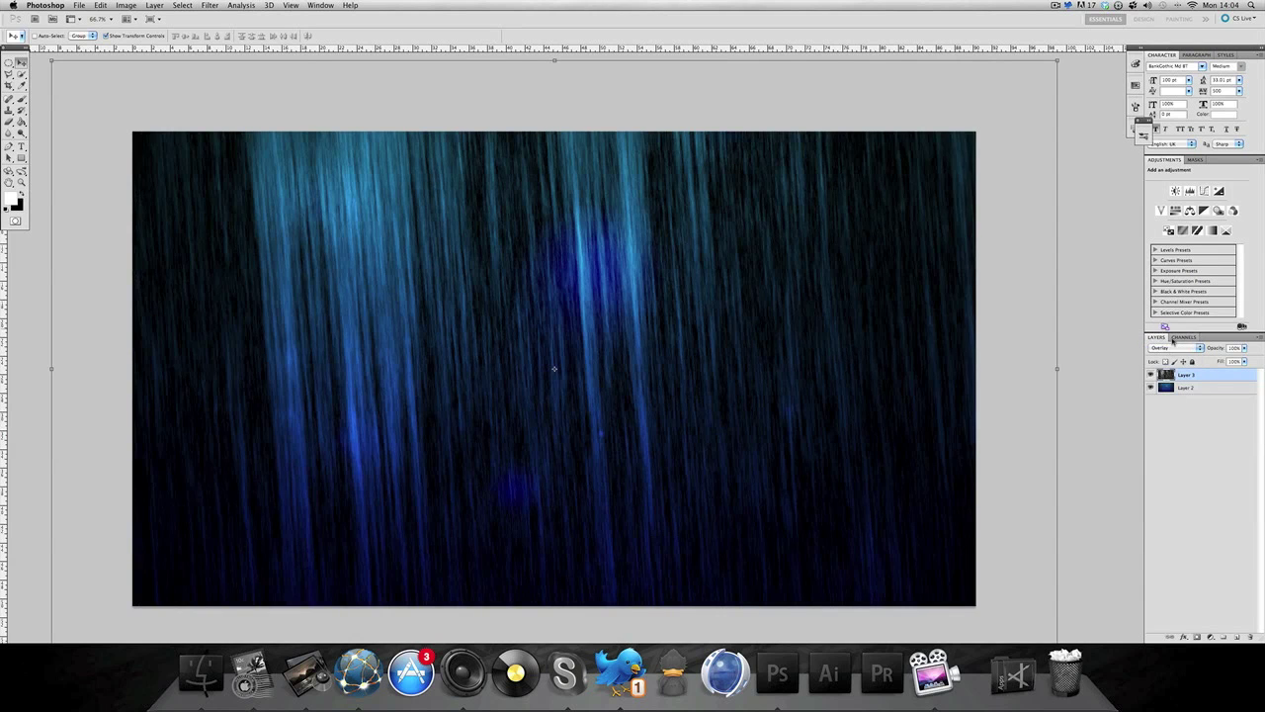
click(1174, 348)
click(1167, 355)
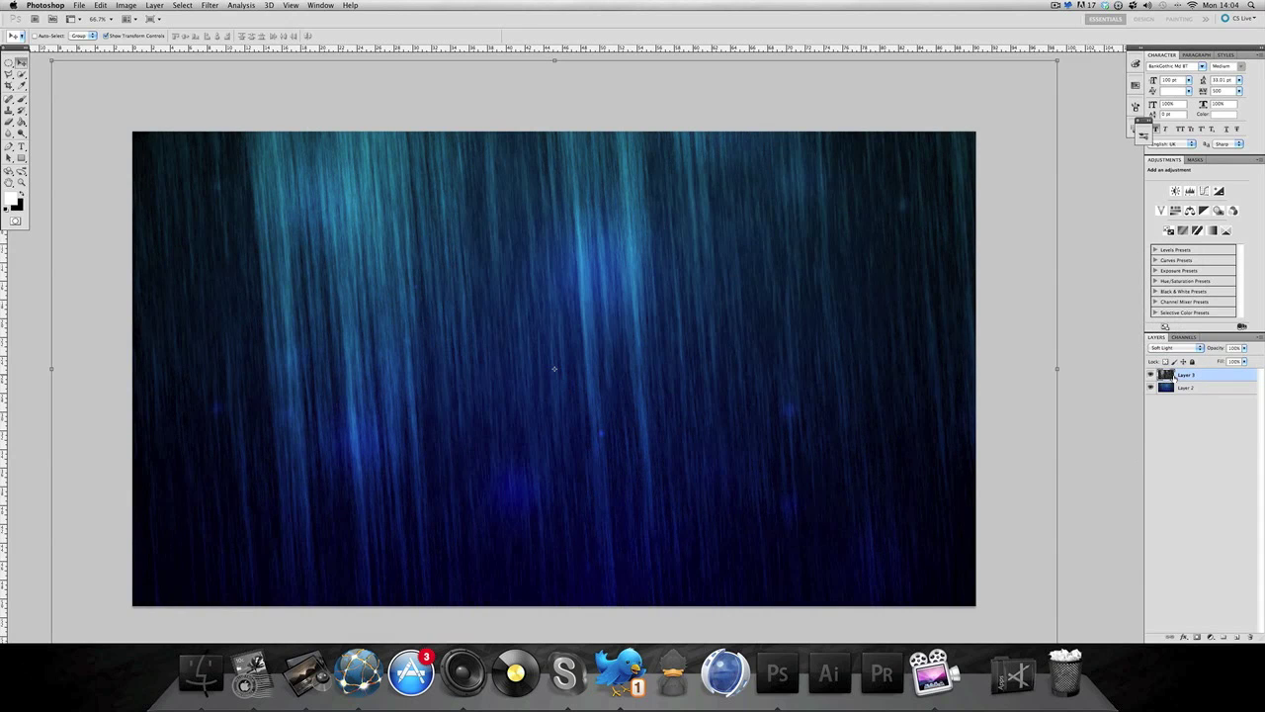
drag(1222, 350, 1179, 353)
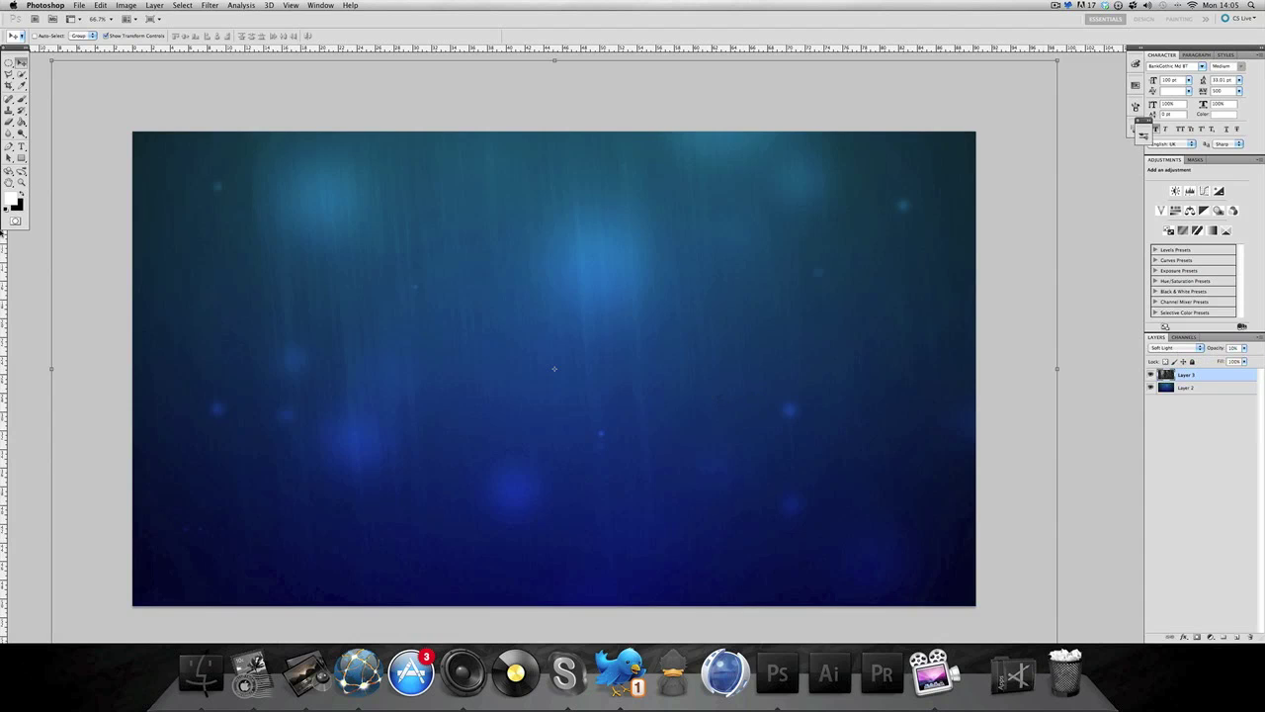
Erase the fibers across the middle and lower canvas with a large Eraser at 0% hardness, leaving faint streaks near the upper edge
click(9, 120)
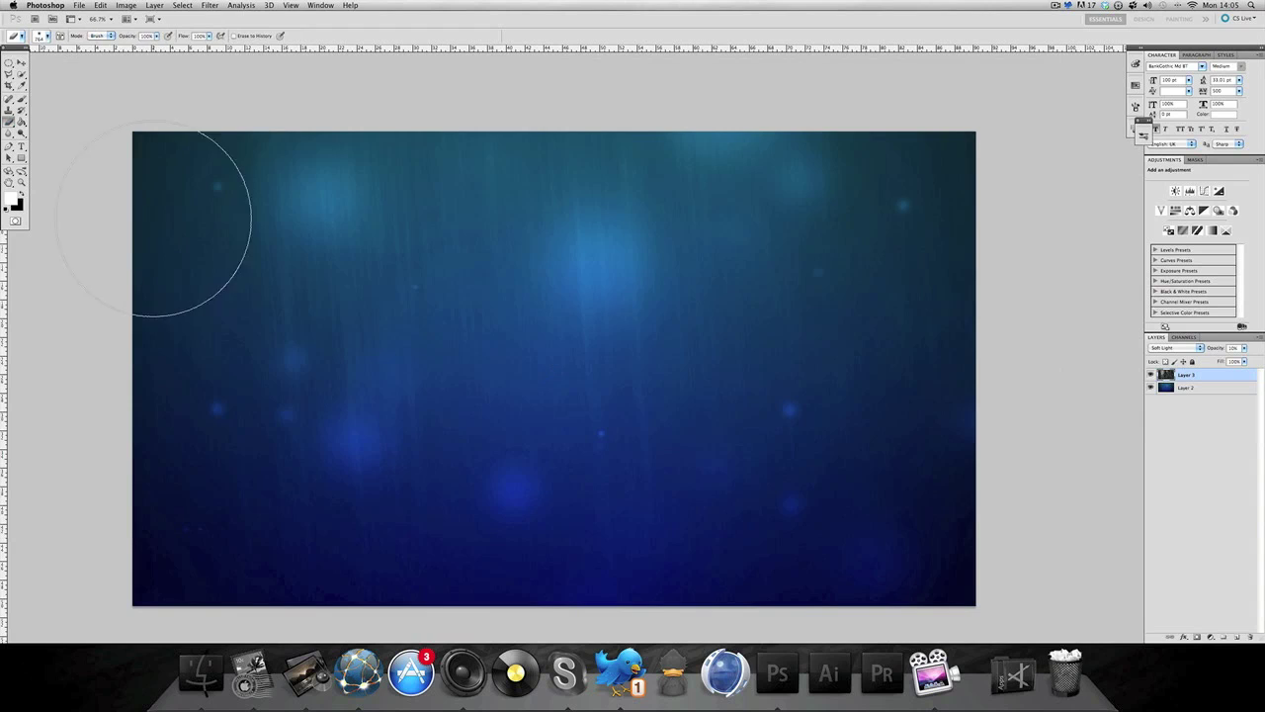
click(47, 37)
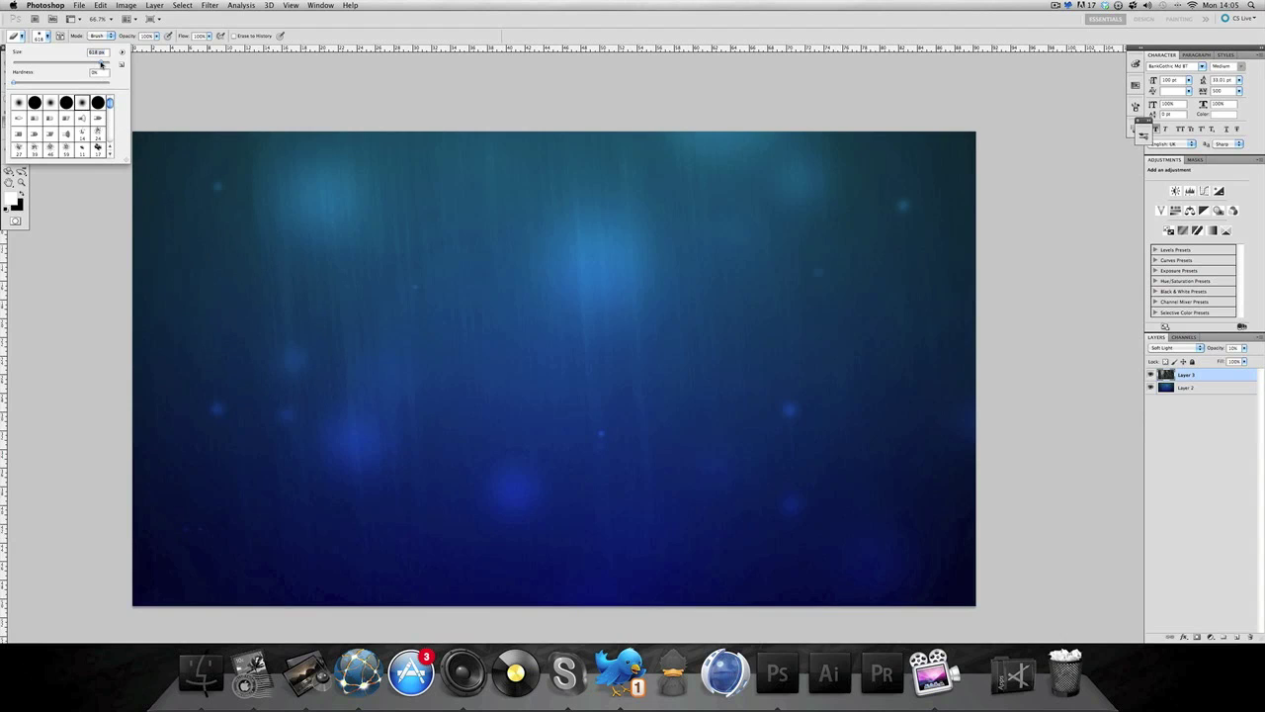
click(113, 367)
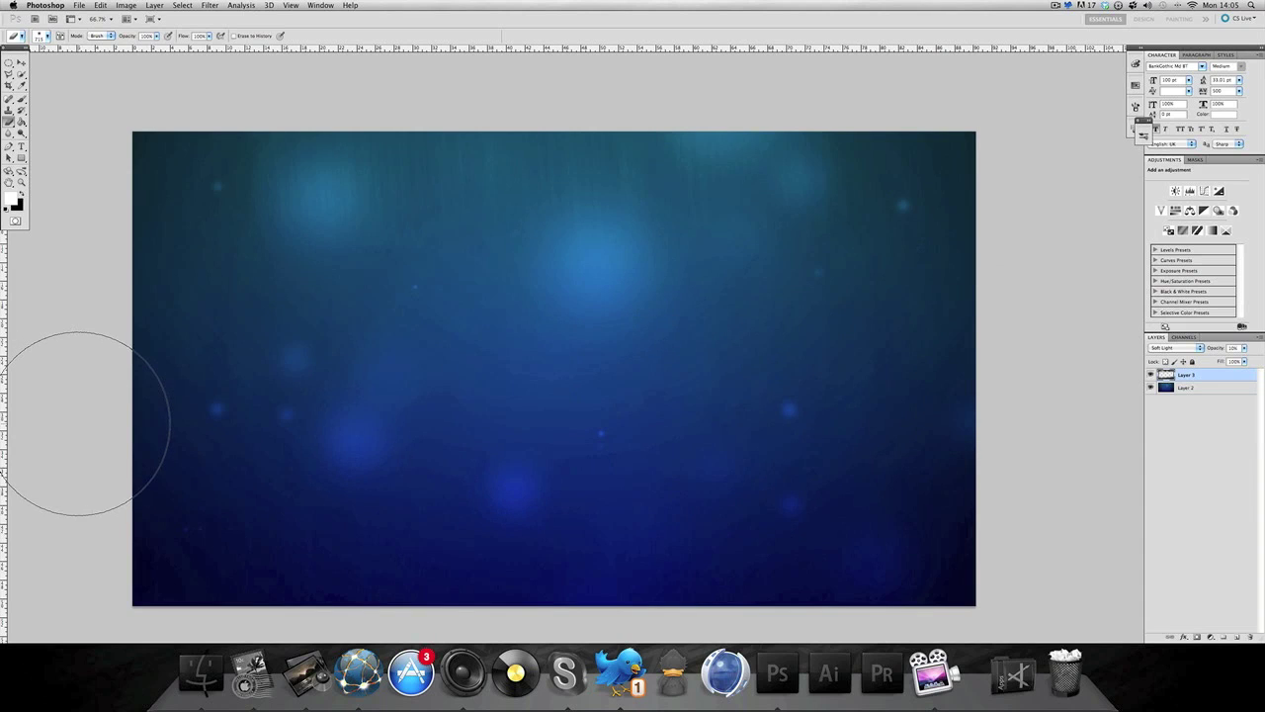
click(21, 62)
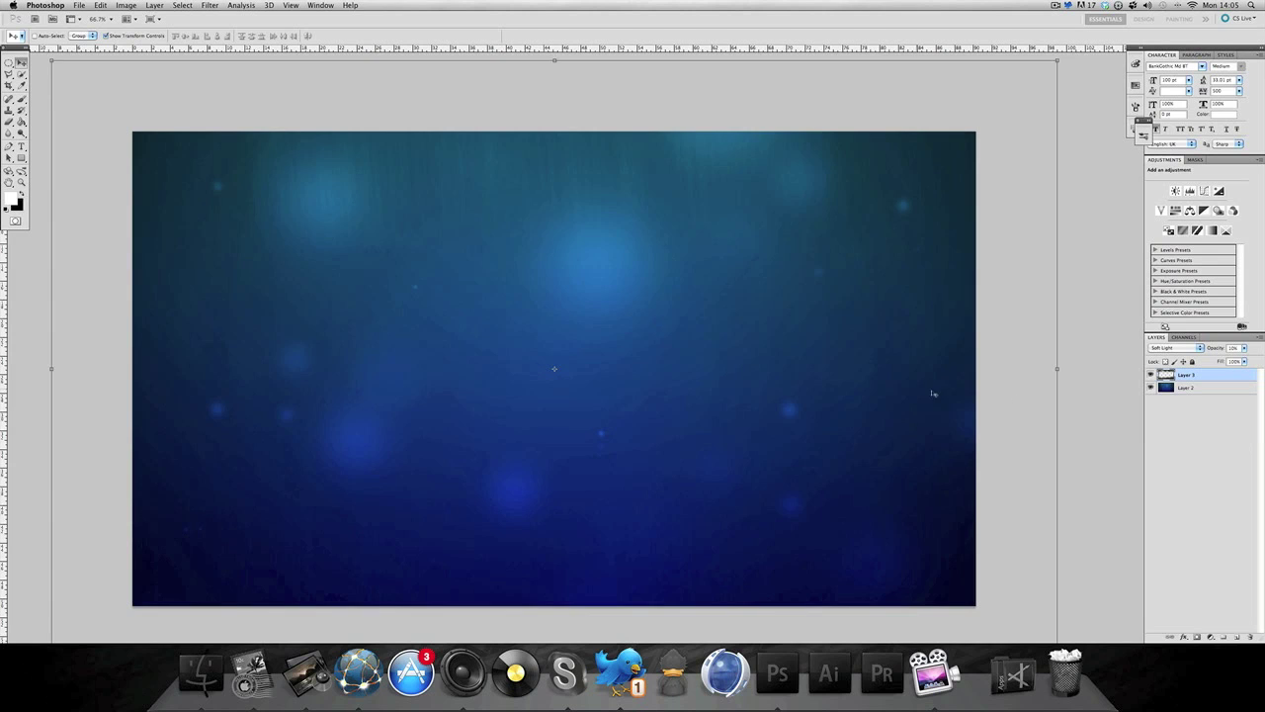
scroll(1139, 406, down, 2)
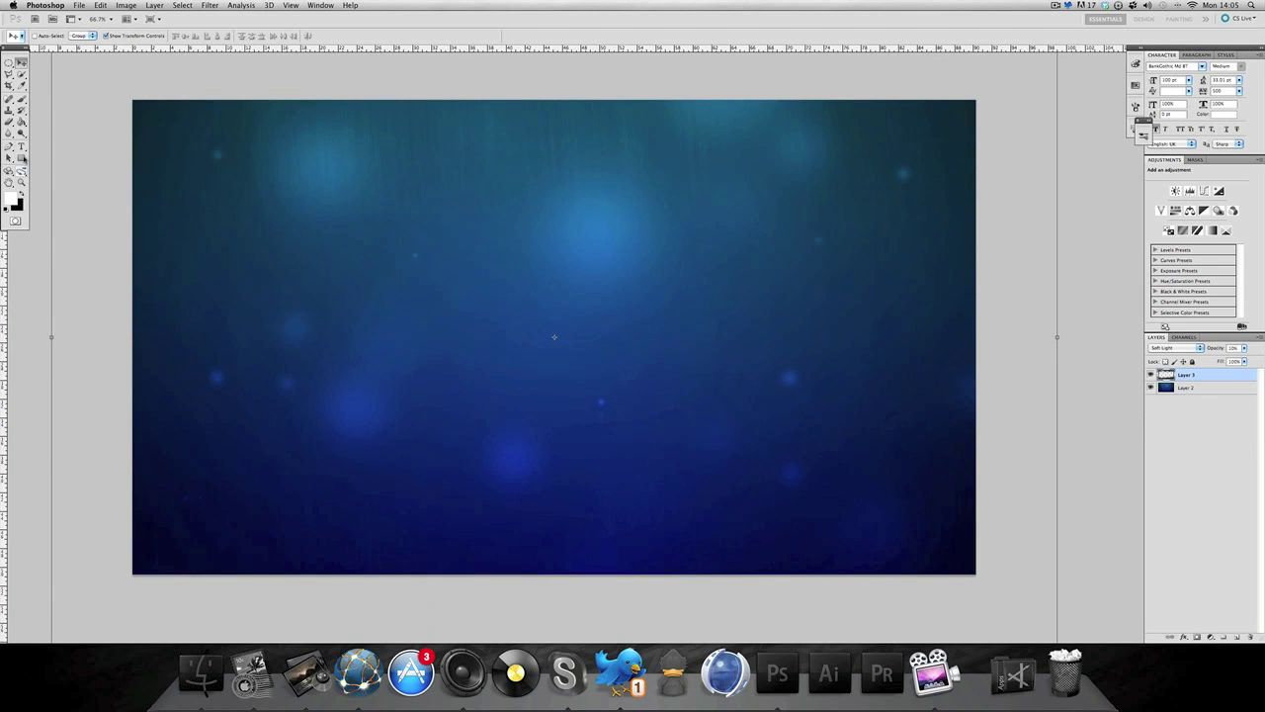
Add a text box across the middle of the canvas reading STRATZ and set its font to Agency FB
click(20, 145)
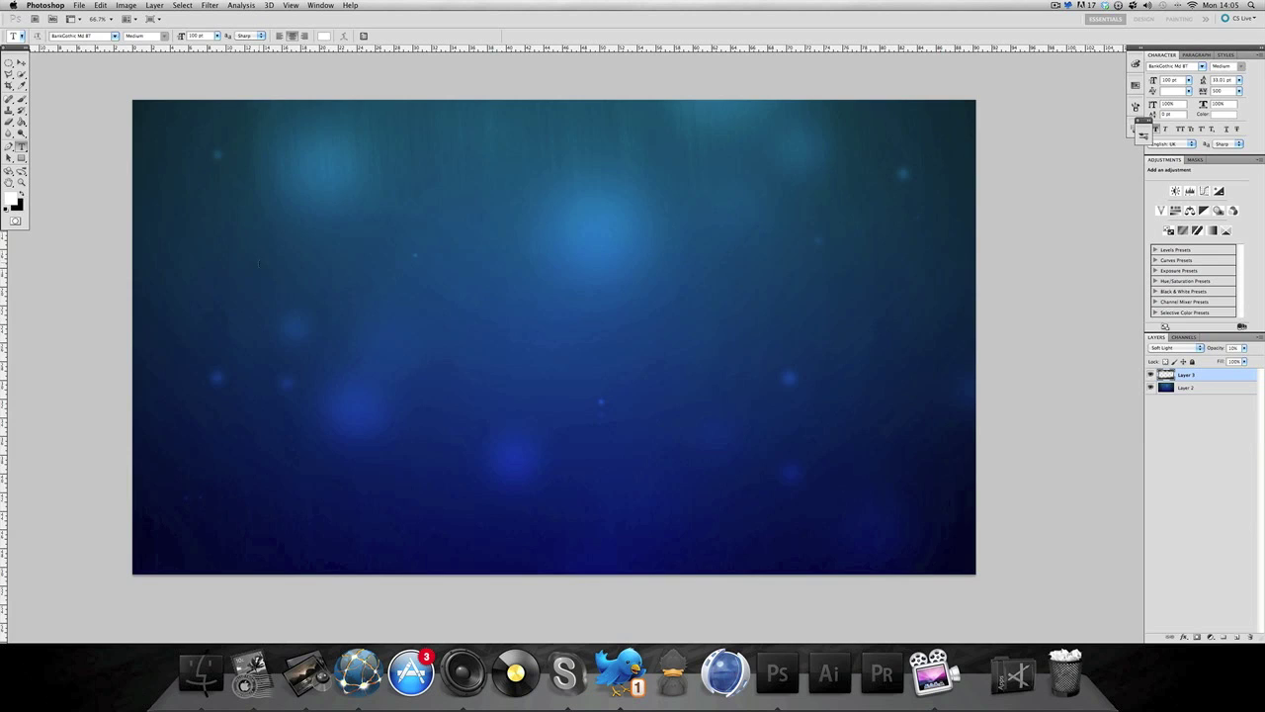
drag(258, 263, 813, 438)
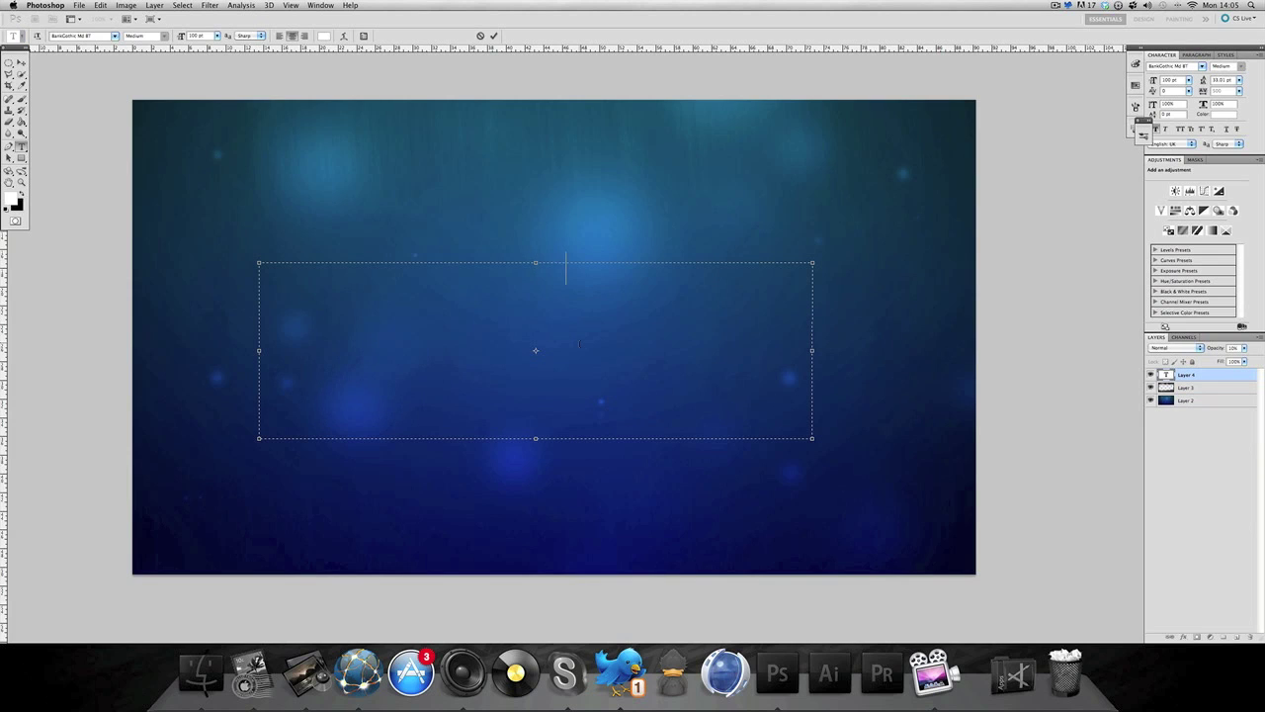
text(STRATZ)
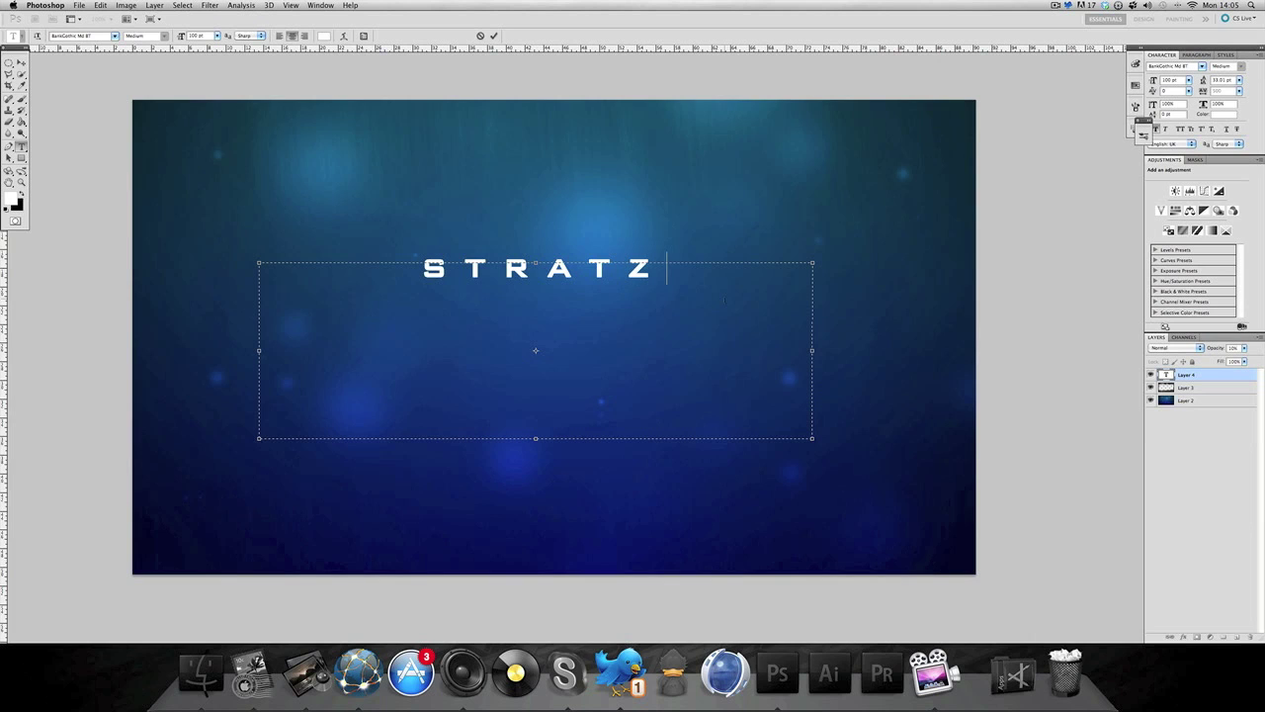
drag(724, 301, 365, 291)
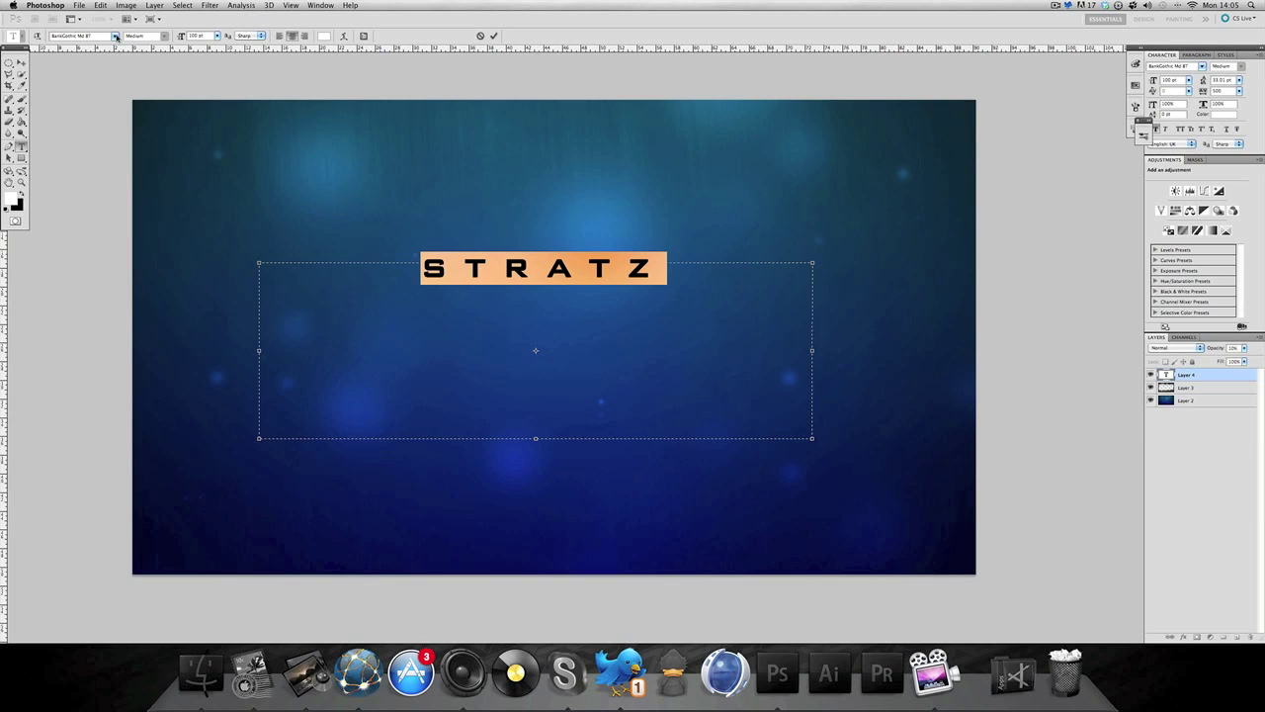
click(114, 36)
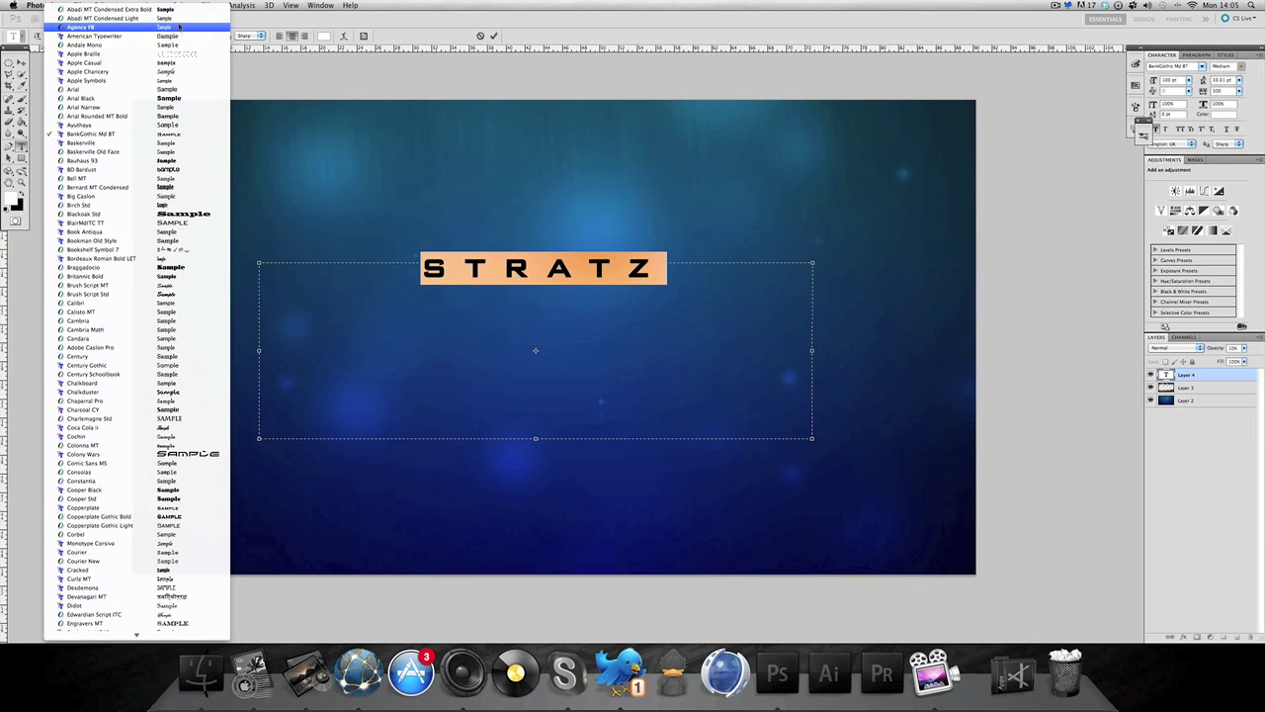
key(Return)
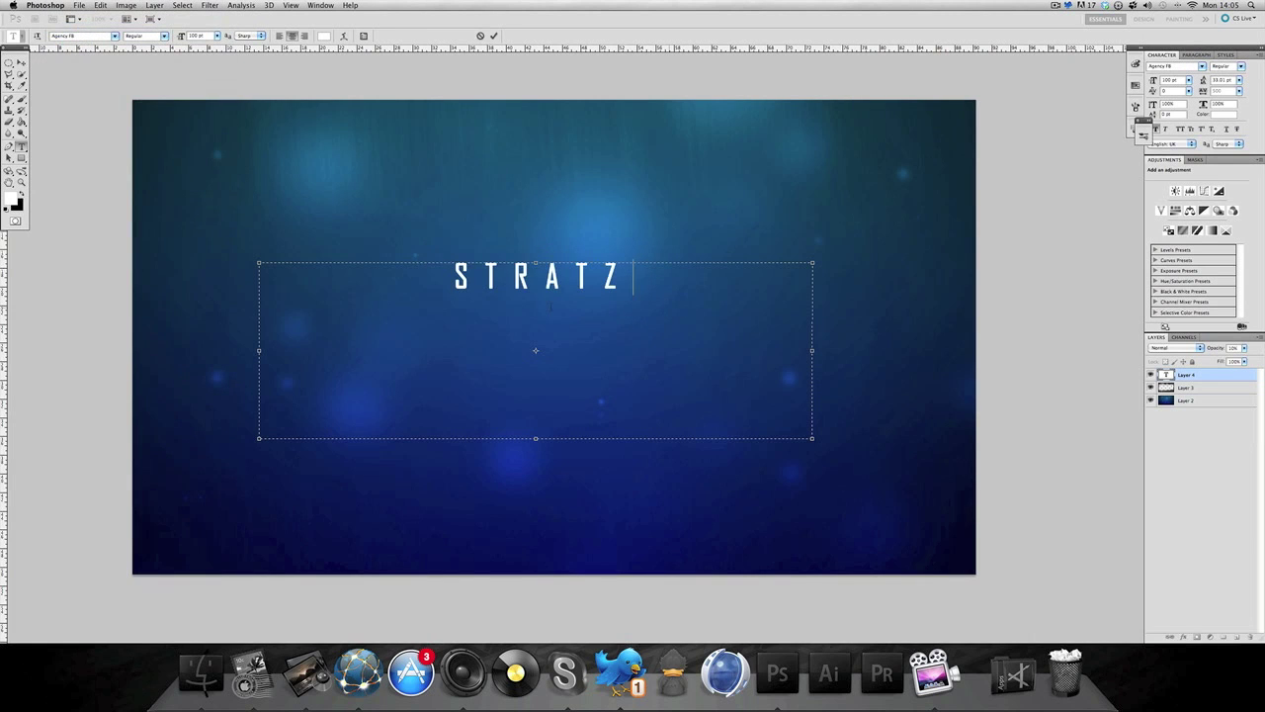
Increase the font size of the STRATZ text to 300 pt
drag(551, 305, 216, 228)
click(200, 36)
key(shift+Up)
key(shift+Up)
key(shift+Up)
key(shift+Up)
key(shift+Up)
key(shift+Up)
key(shift+Up)
key(shift+Up)
key(shift+Up)
key(shift+Up)
key(shift+Up)
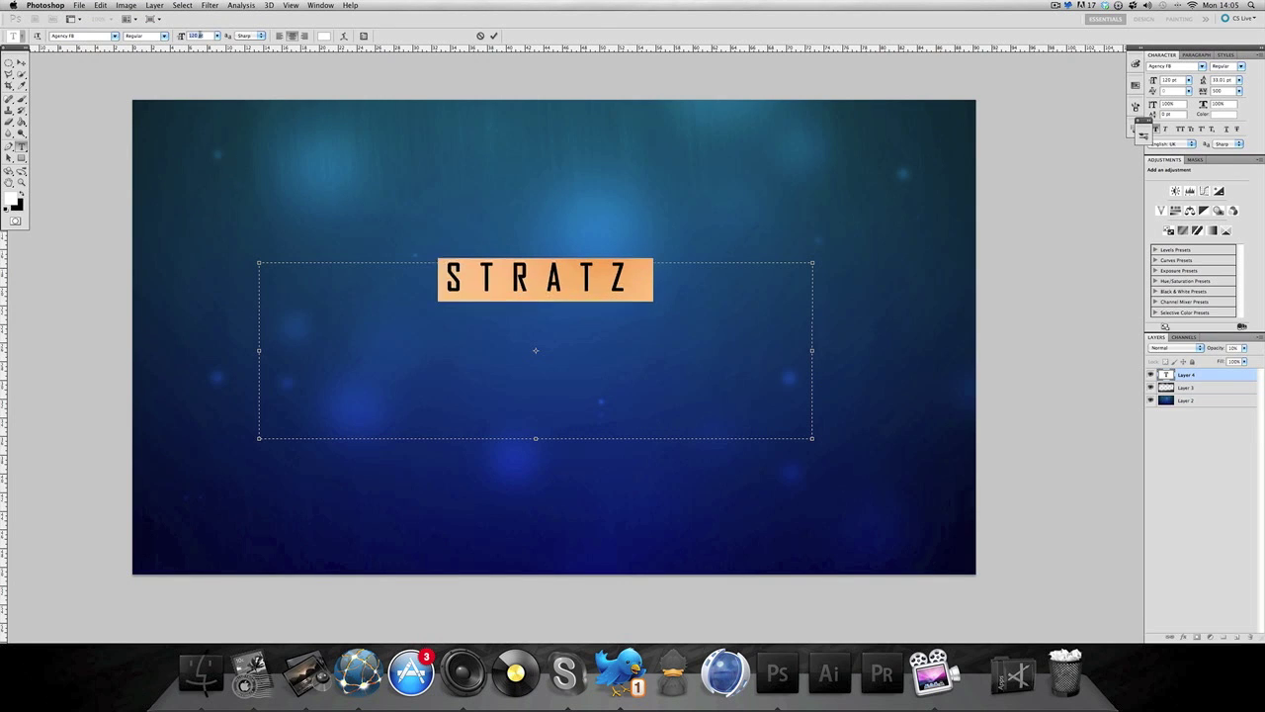
key(shift+Up)
key(shift+Up)
key(shift+Up)
key(shift+Up)
key(shift+Up)
key(shift+Up)
key(shift+Up)
key(shift+Up)
key(shift+Up)
key(shift+Up)
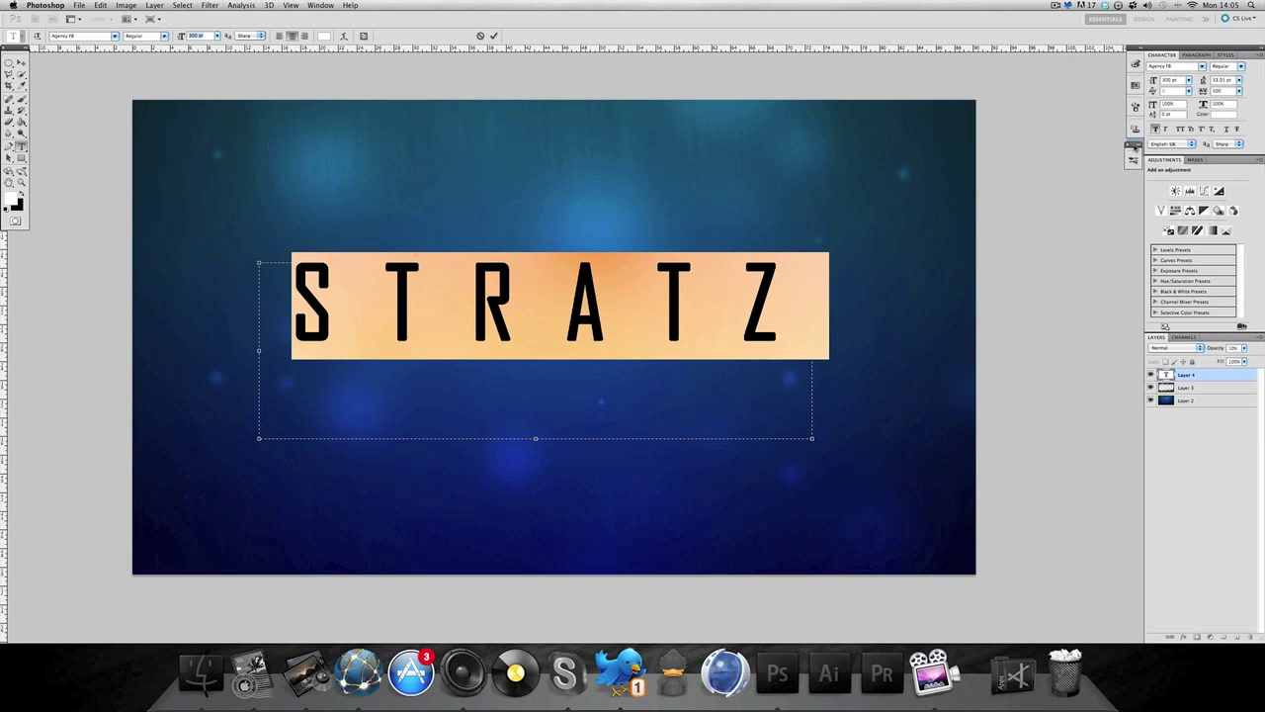
Turn off Faux Bold for the STRATZ text, choose the Bold font style and tighten its tracking to -20
click(1157, 129)
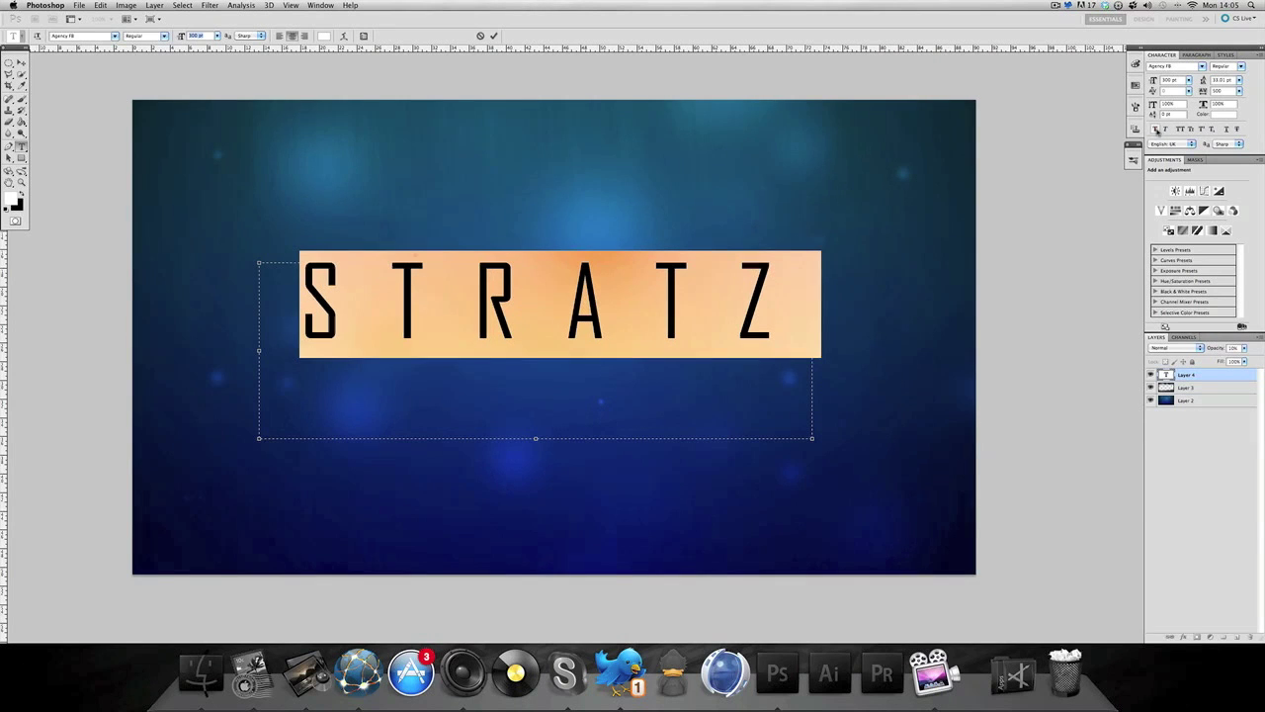
click(1242, 68)
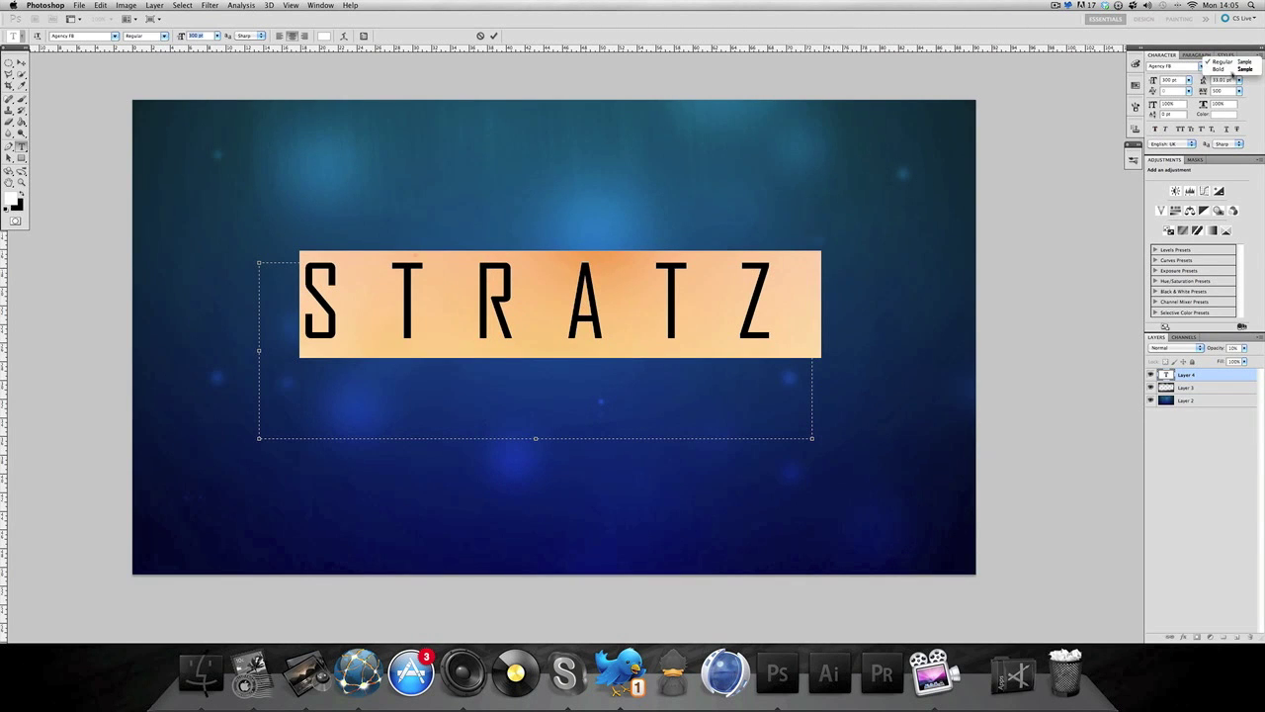
click(1232, 76)
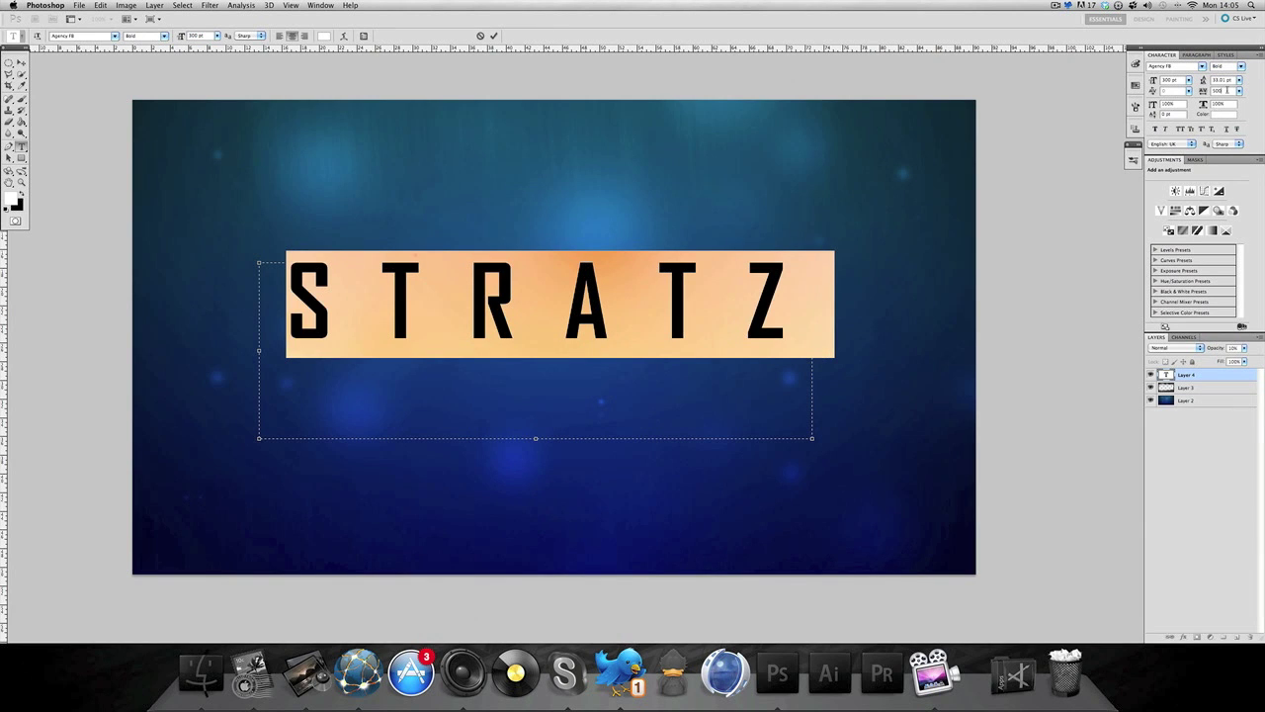
scroll(1228, 90, down, 20)
scroll(1227, 90, up, 4)
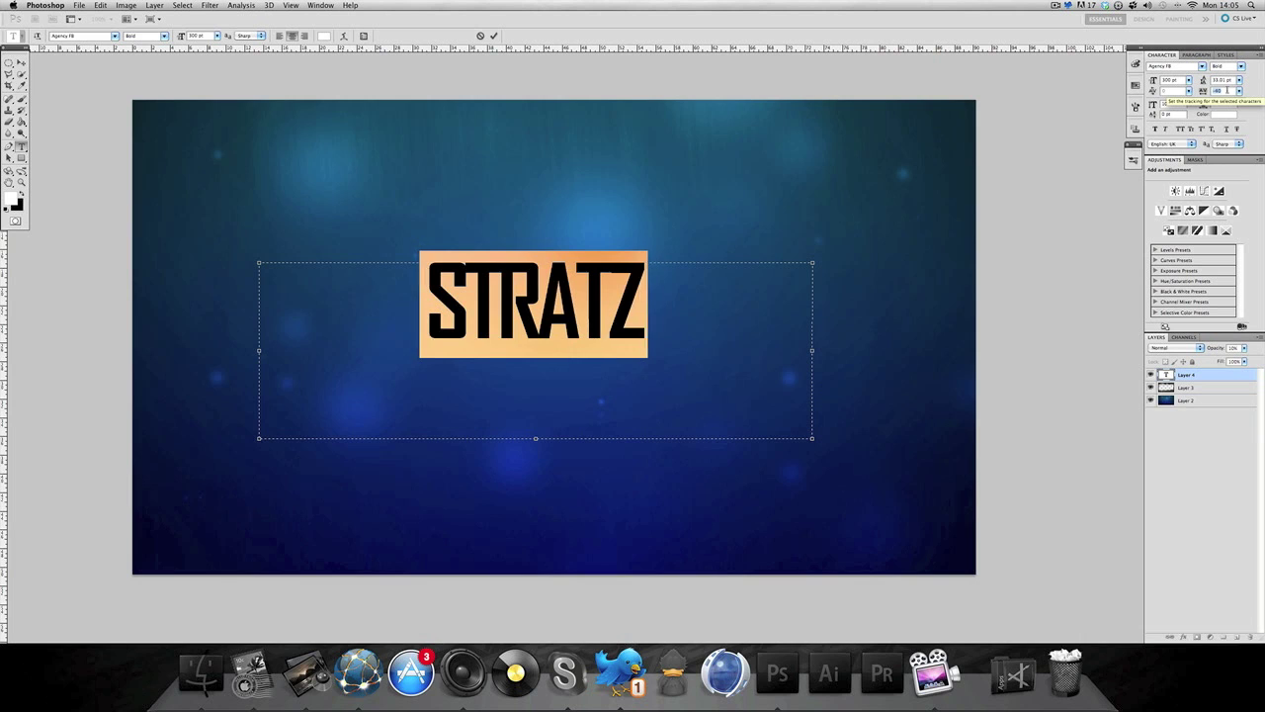
key(Up)
key(Up)
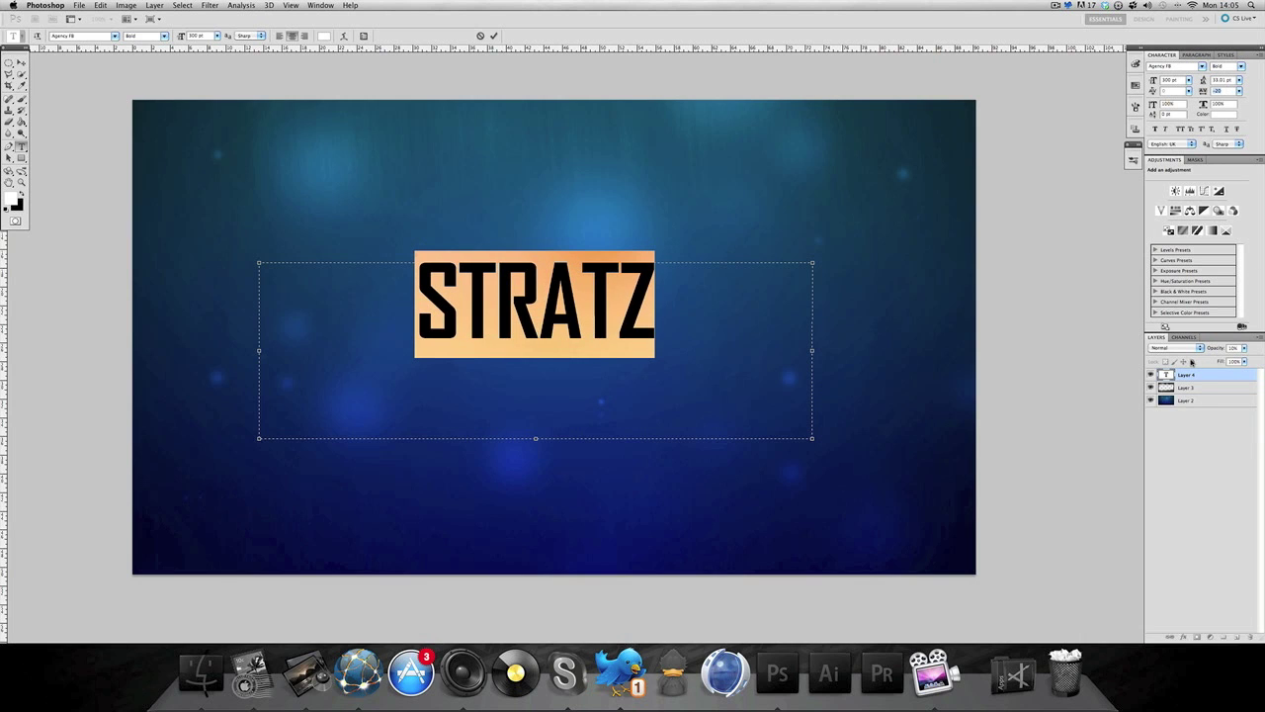
Rasterize the STRATZ text layer and move the word to the centre of the canvas
click(1198, 375)
right_click(1199, 376)
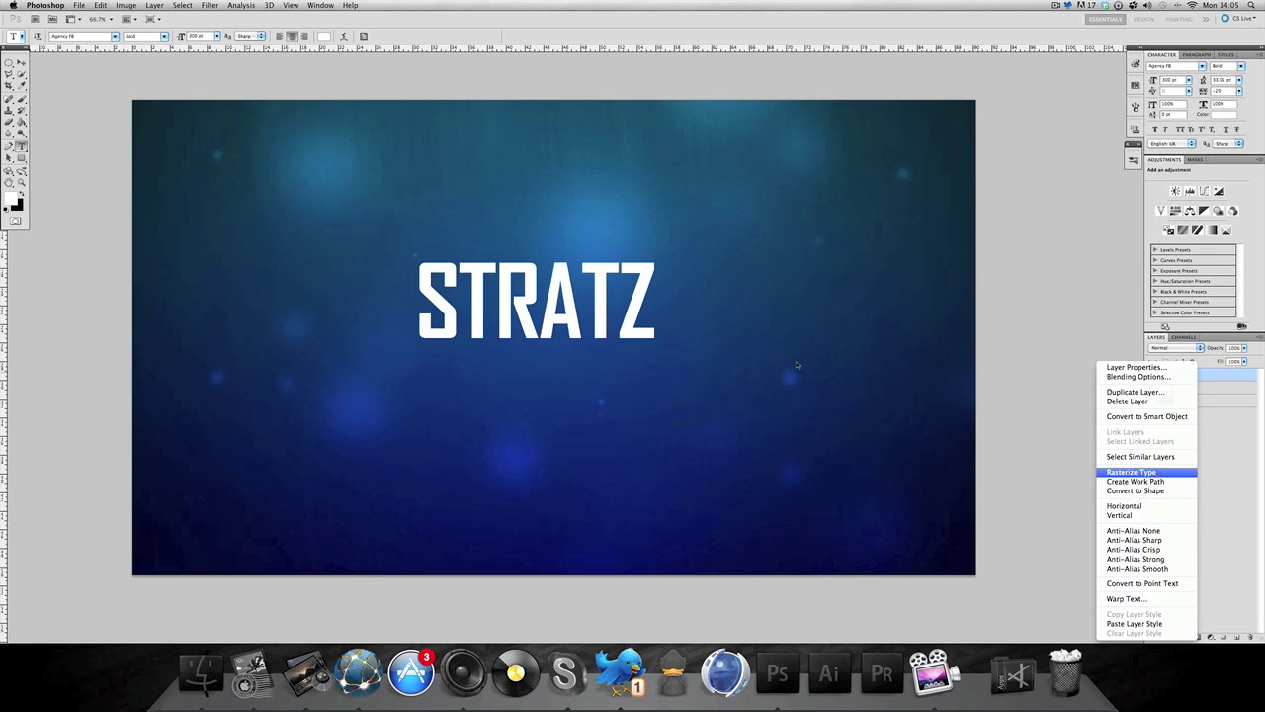
click(21, 62)
drag(601, 309, 618, 341)
Give the STRATZ layer a black outside stroke and a drop shadow with 100% opacity, 3 px distance, 24% spread and 22 px size
click(1185, 638)
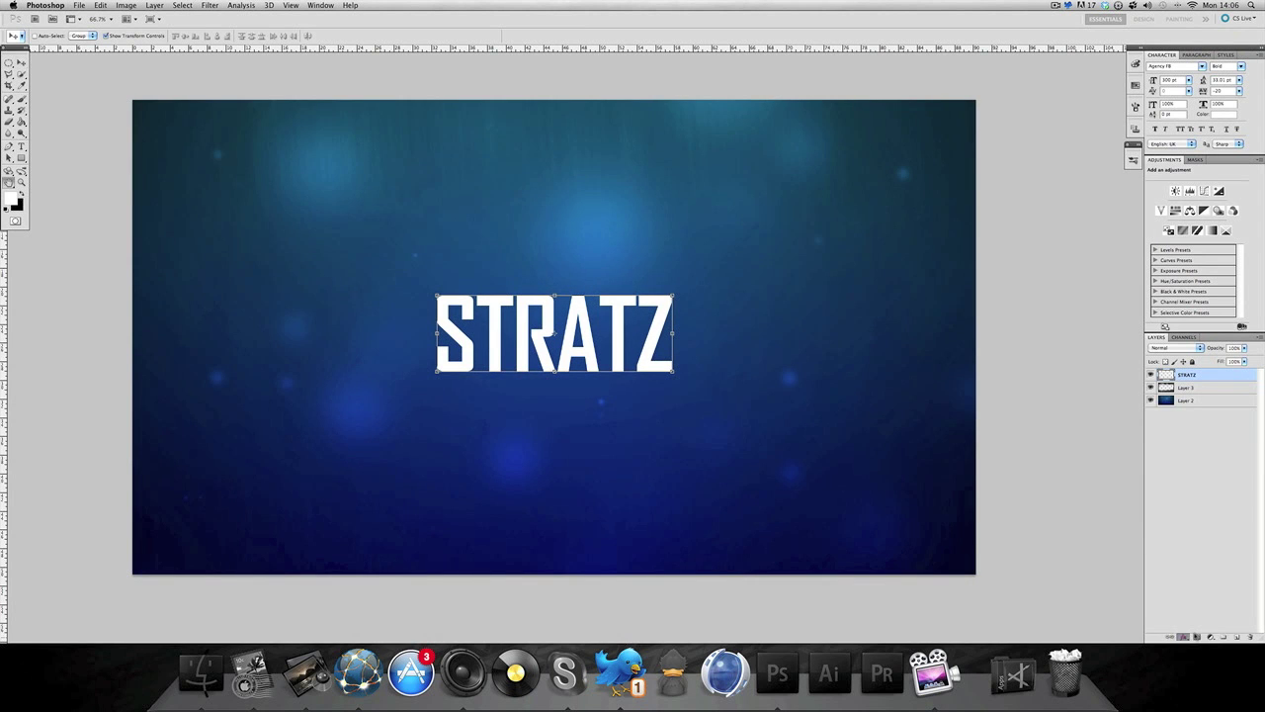
click(1198, 636)
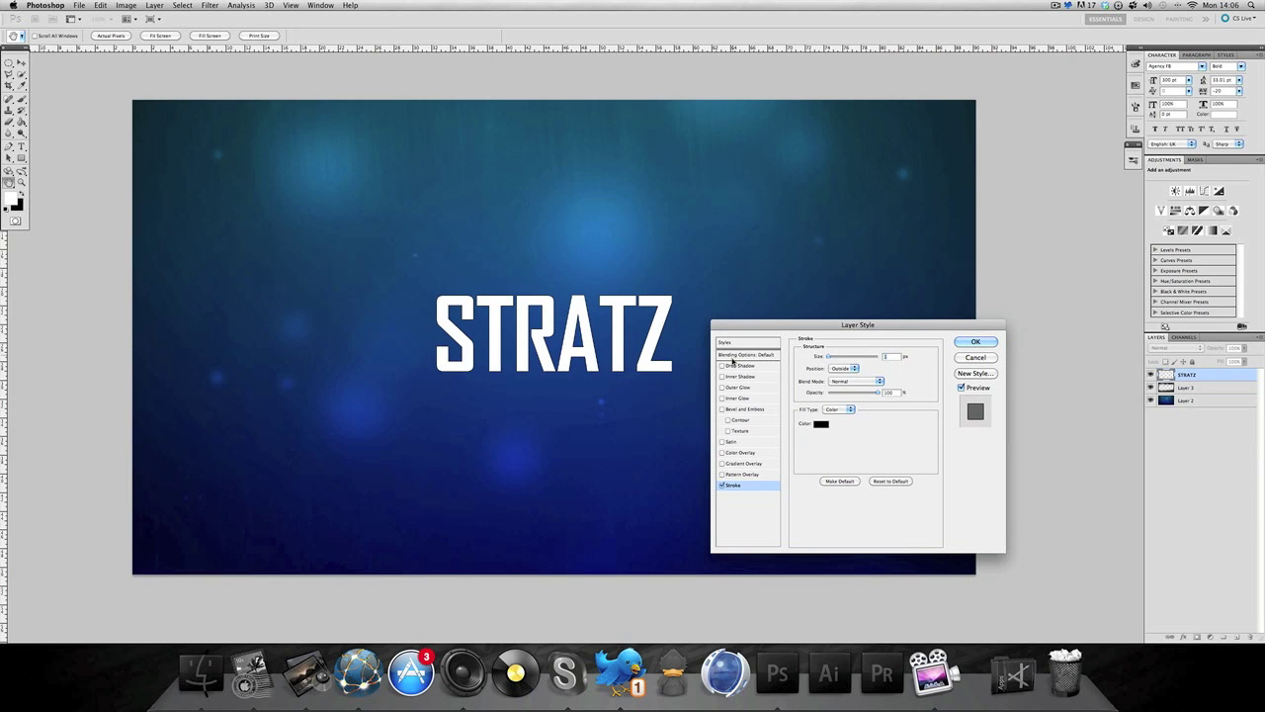
click(739, 365)
drag(865, 371, 879, 370)
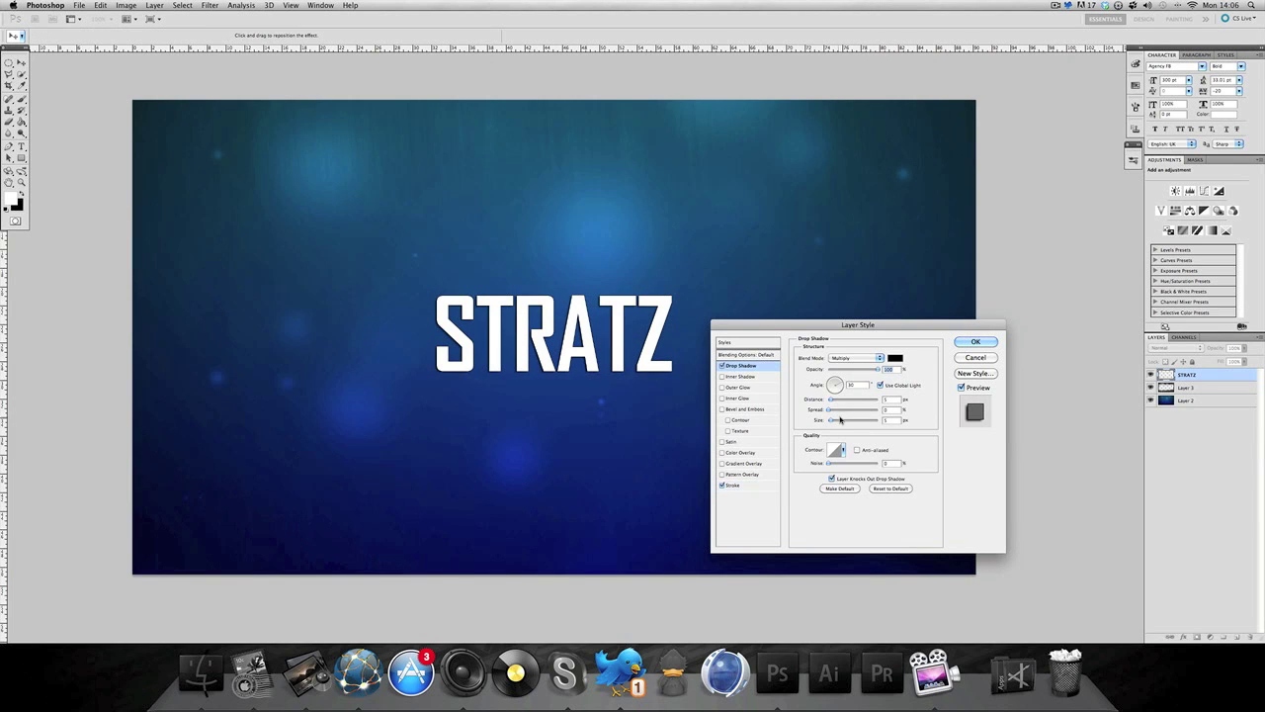
double_click(888, 400)
text(3)
drag(830, 410, 837, 423)
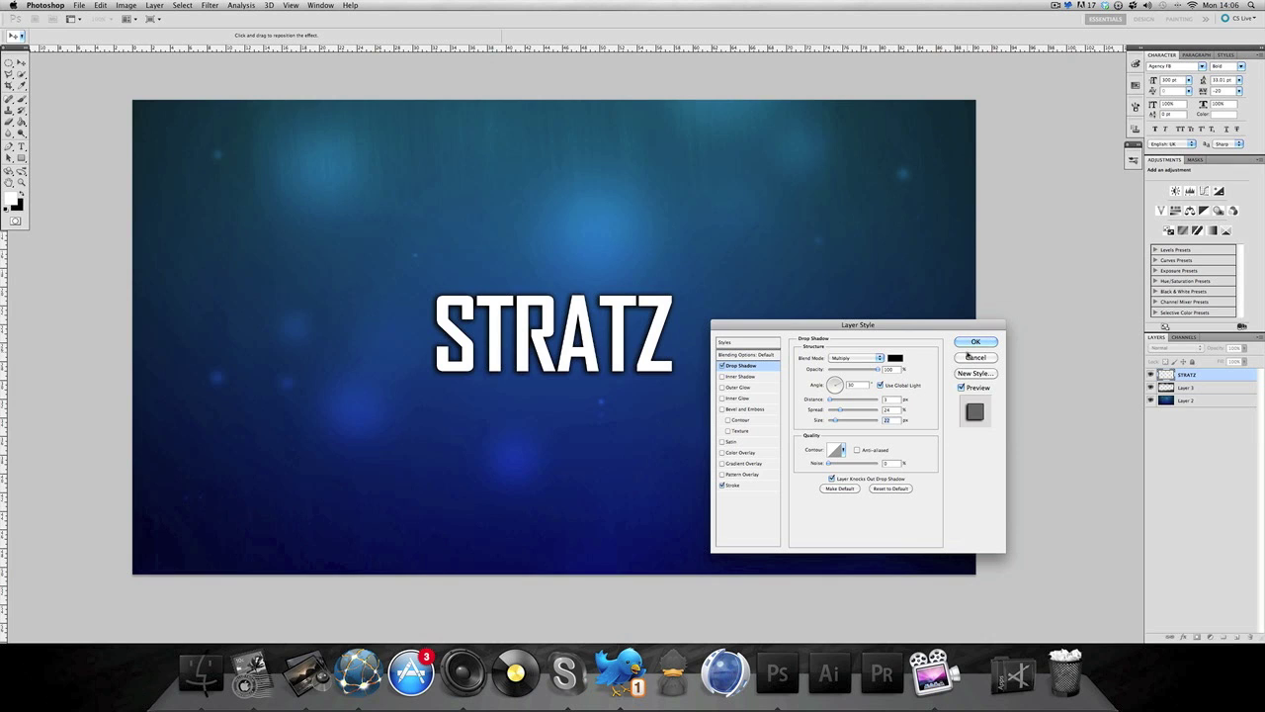
Add a gradient overlay to the STRATZ layer and set its gradient's start stop to light grey bebebe
click(750, 464)
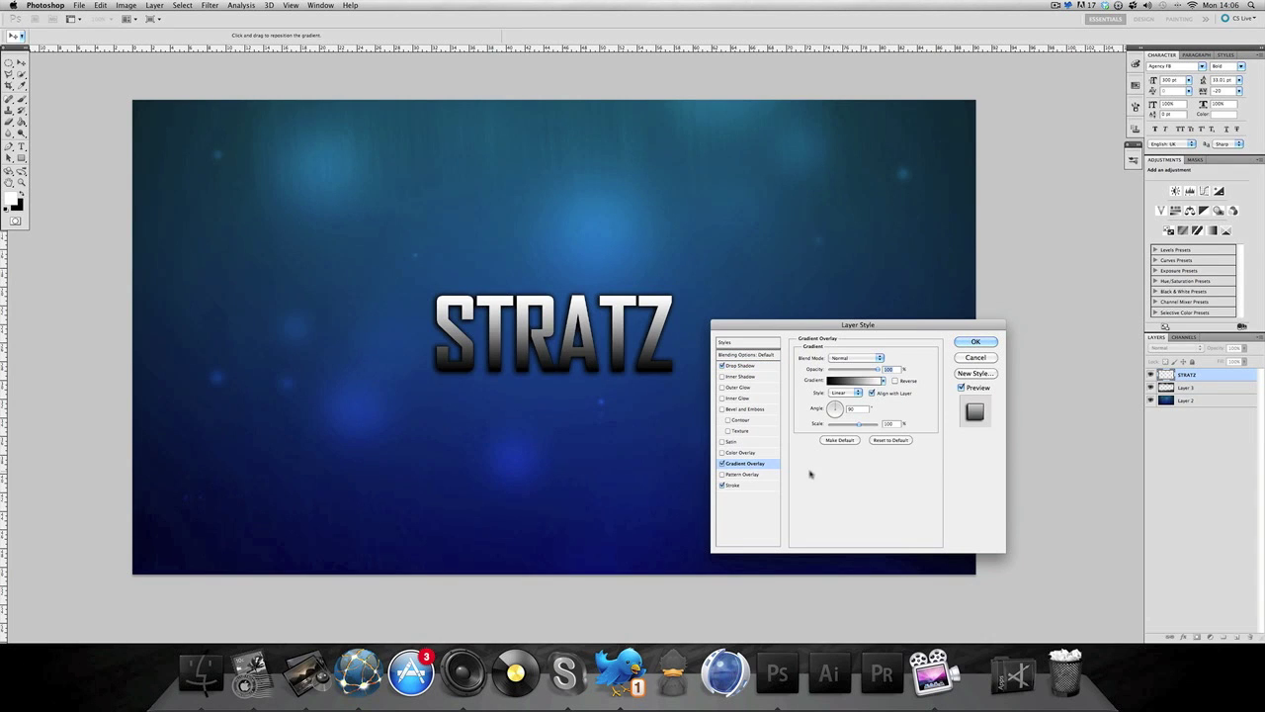
click(862, 385)
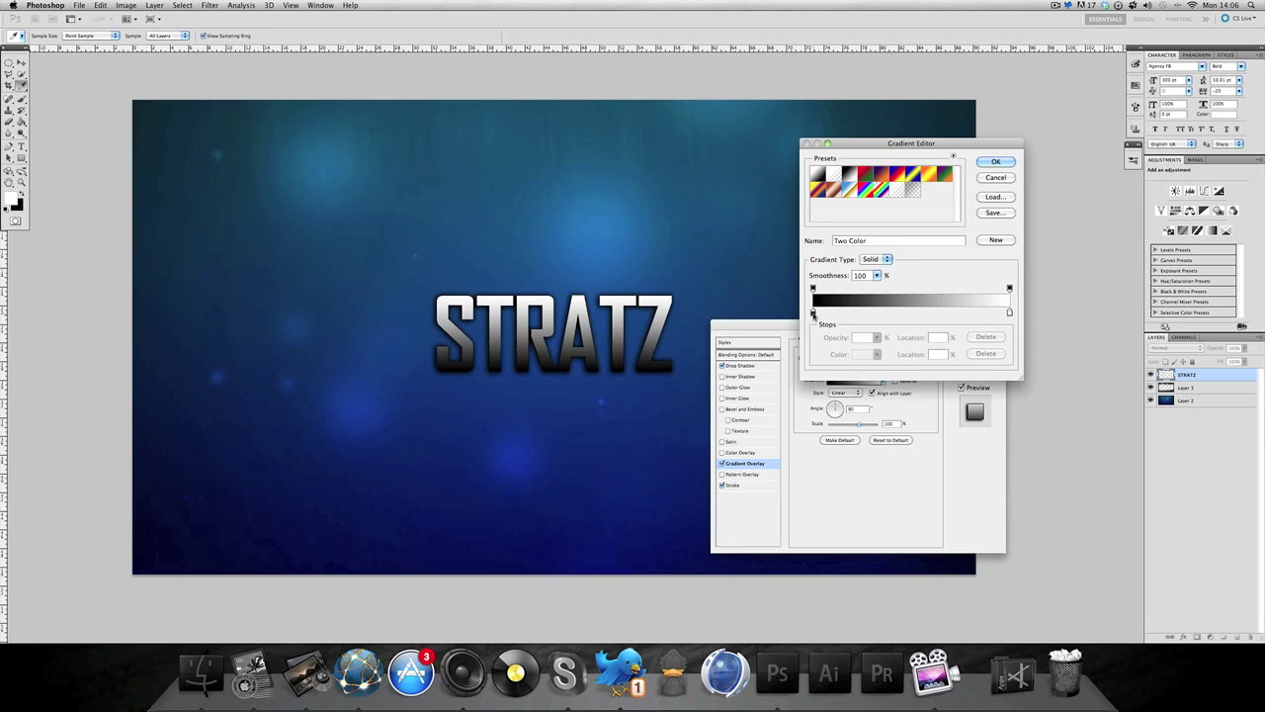
click(813, 312)
key(Return)
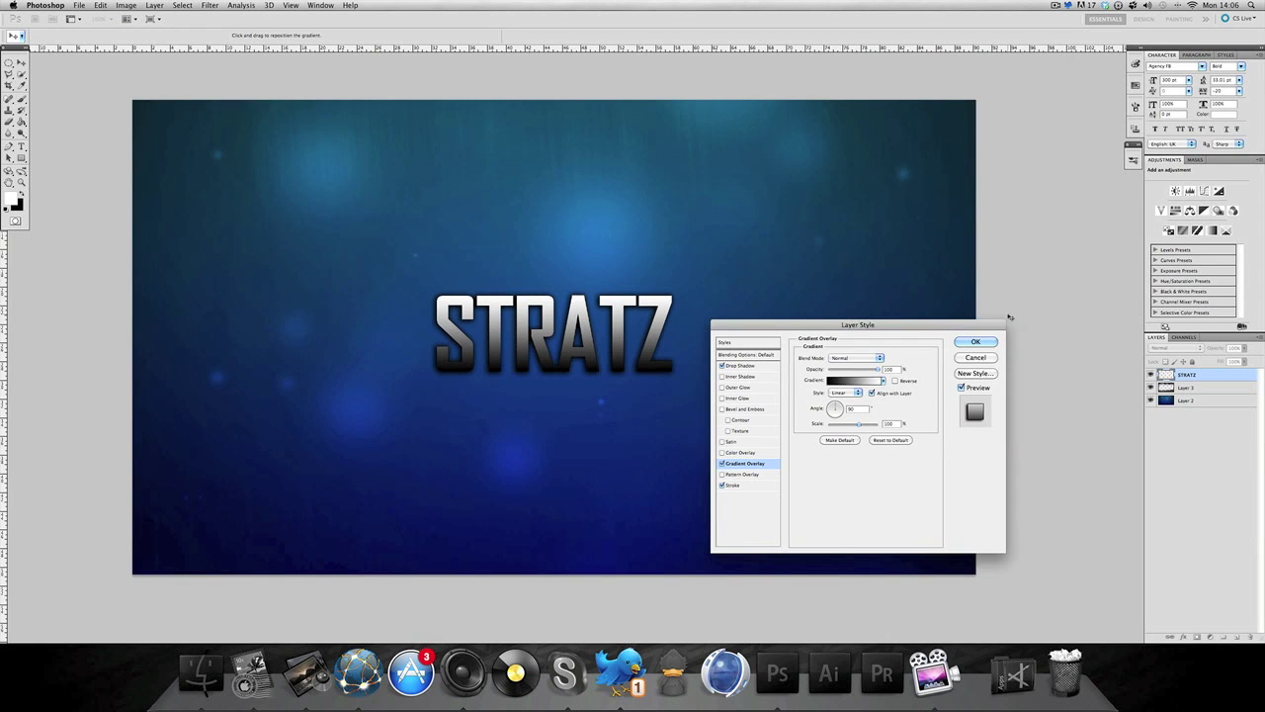
click(859, 385)
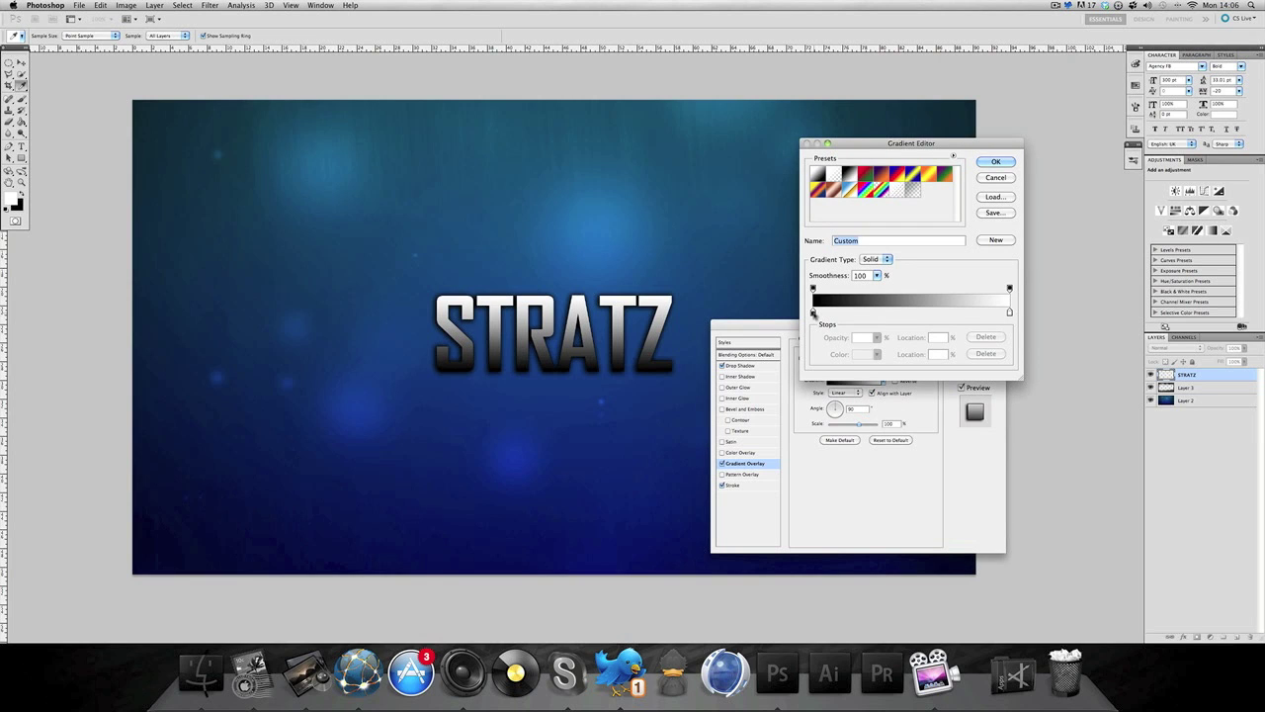
click(814, 312)
click(860, 354)
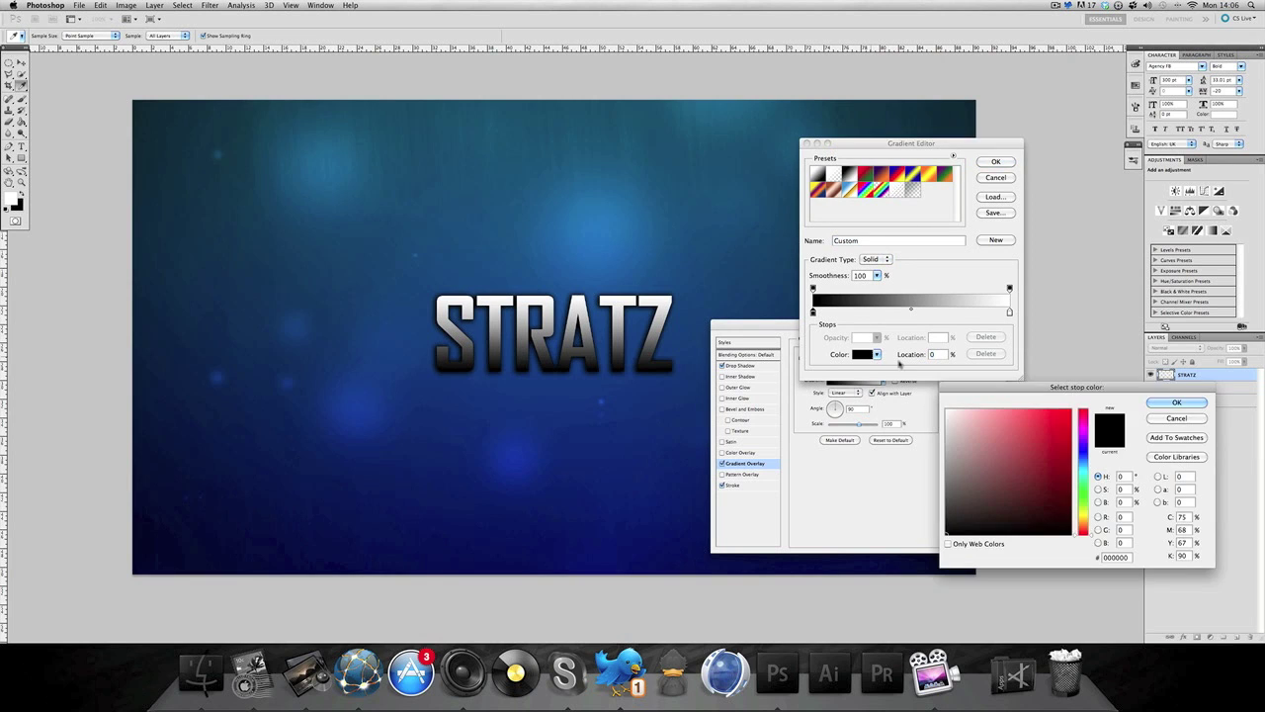
drag(1006, 435, 871, 441)
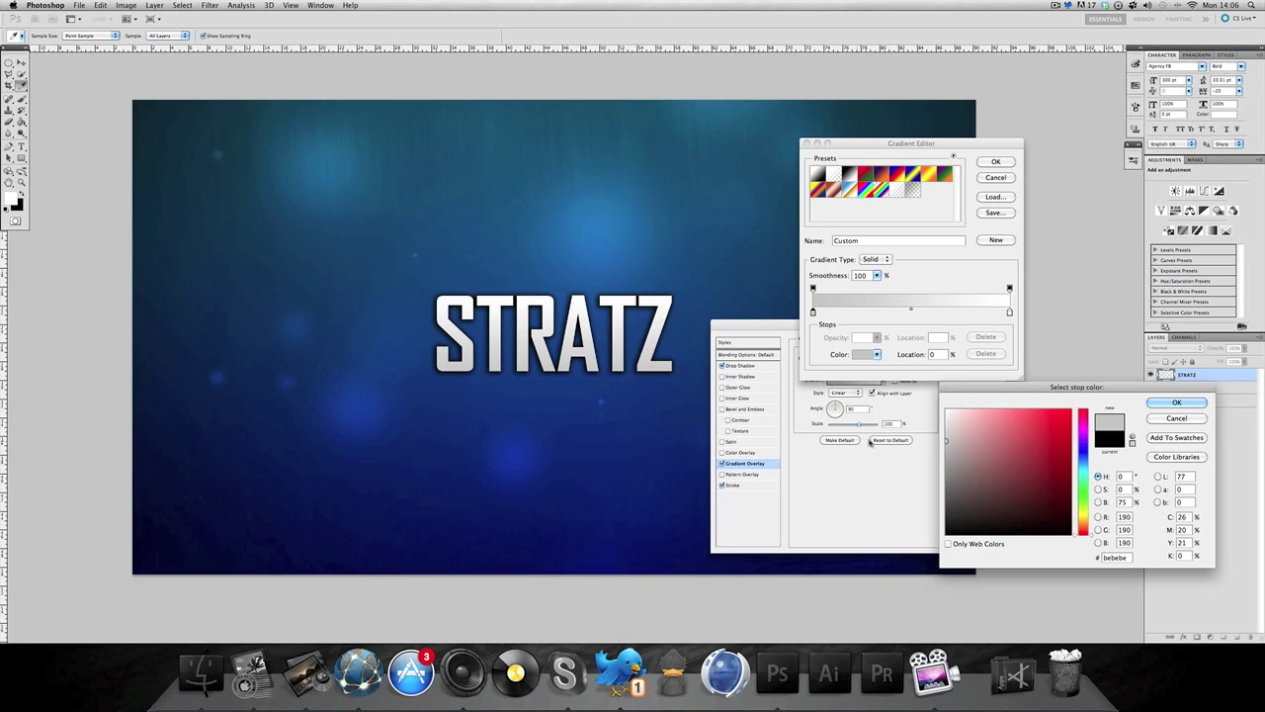
click(1176, 402)
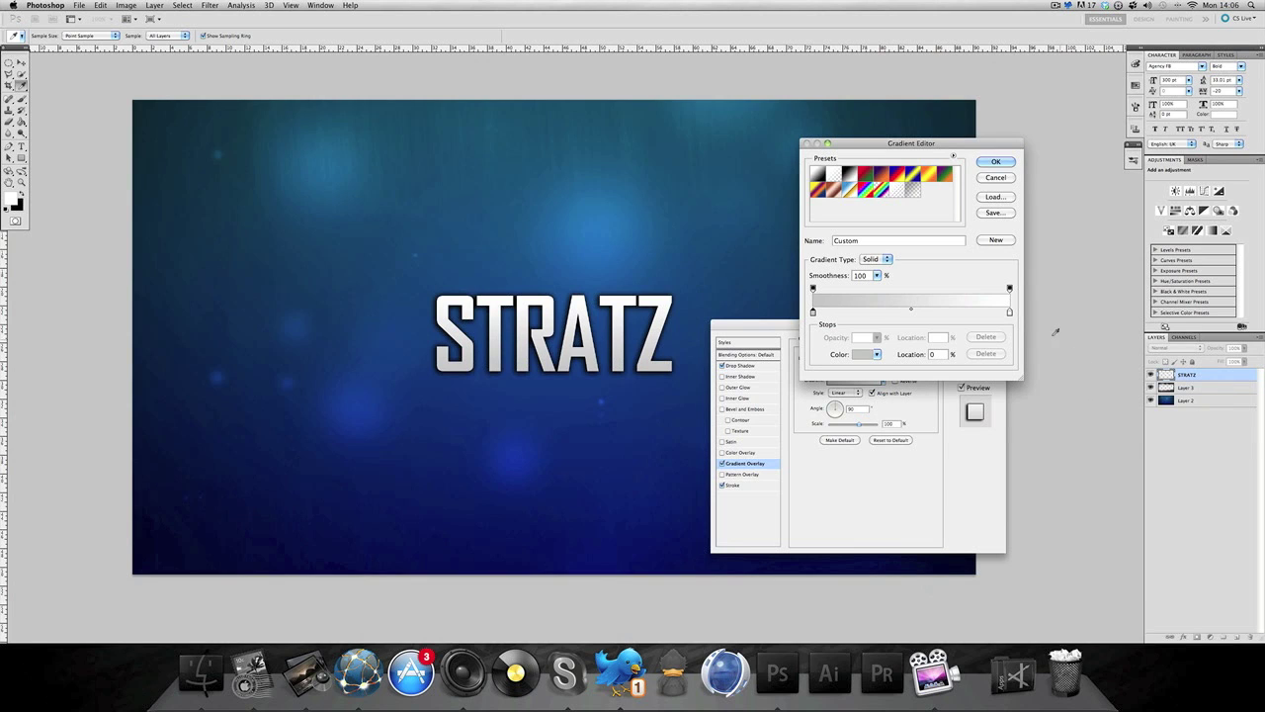
Remove the gradient's white end stop, recolour the gradient to light grey bfbfbf and place a matching end stop at 99%
click(1010, 312)
click(997, 354)
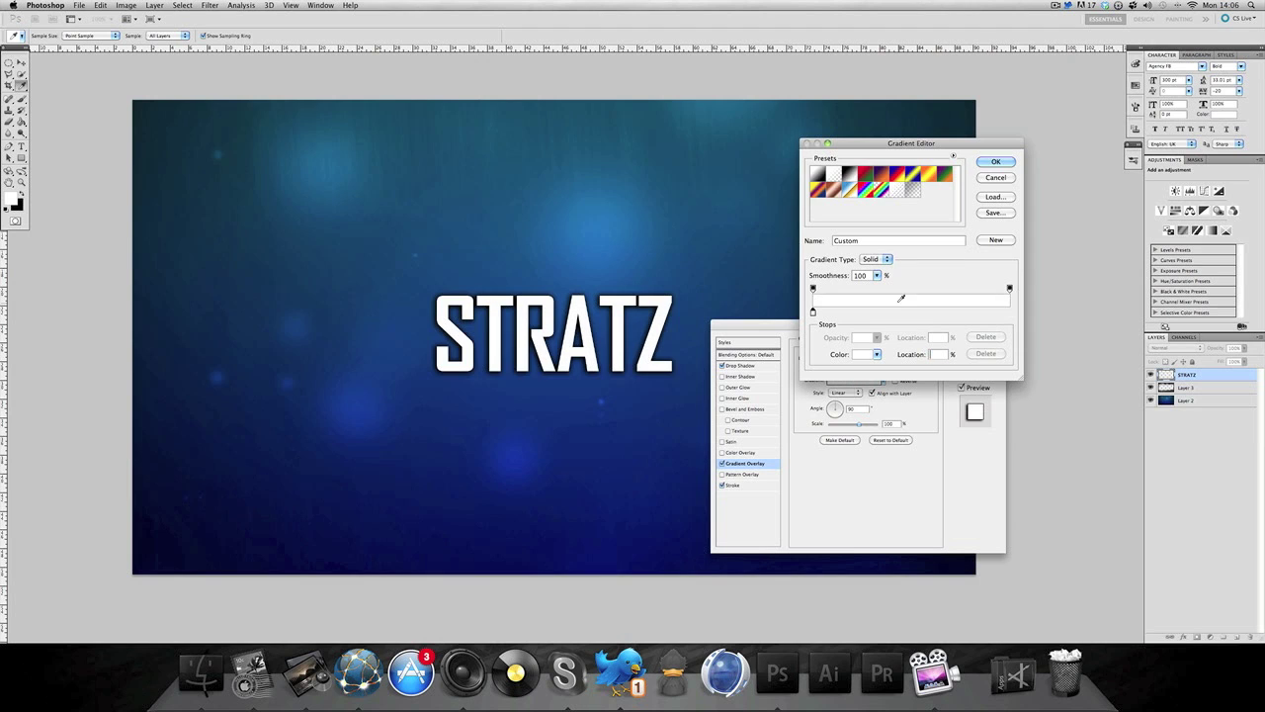
click(830, 314)
drag(831, 314, 832, 319)
click(860, 355)
drag(959, 449, 887, 439)
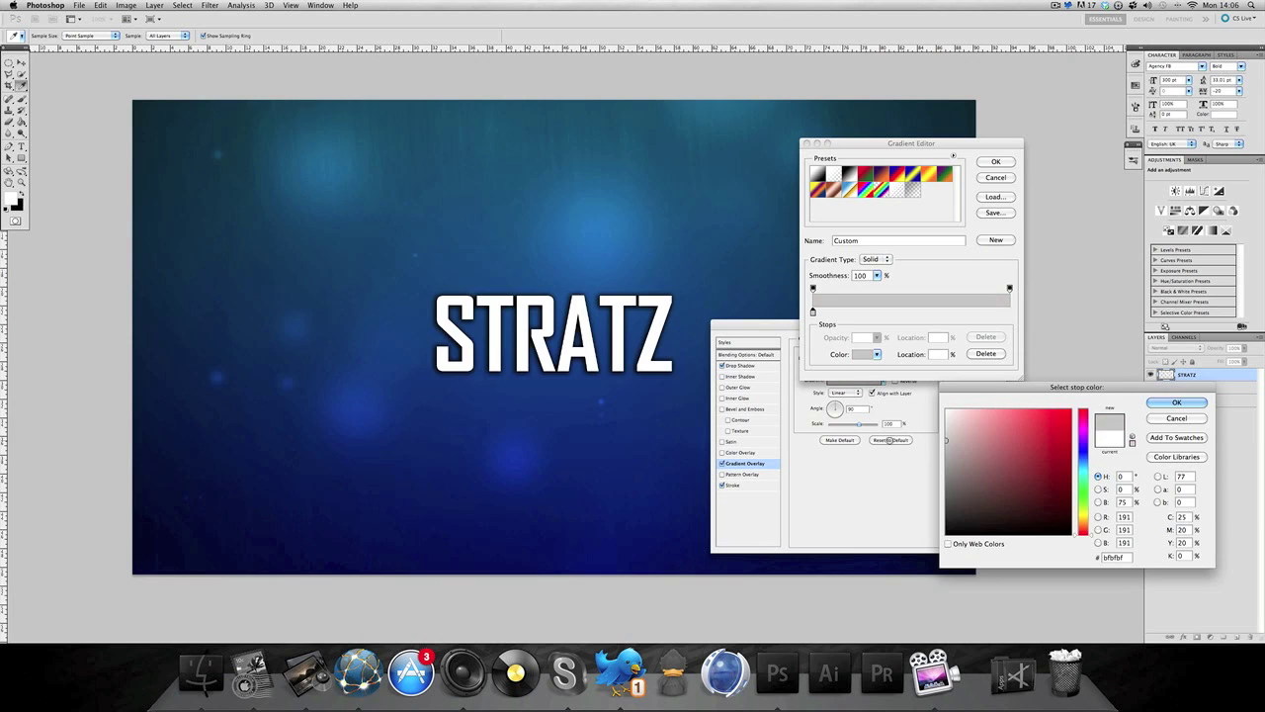
click(1181, 403)
click(1008, 314)
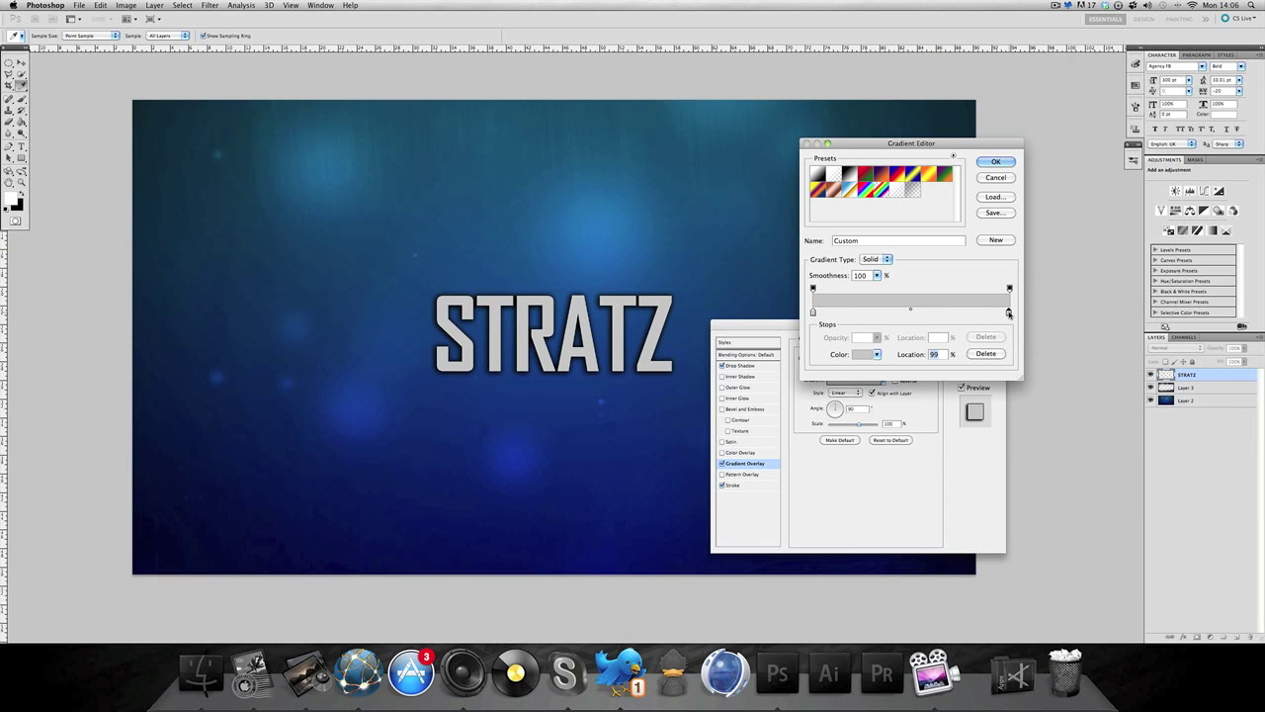
double_click(1008, 313)
click(1153, 406)
Add a darker grey 9e9e9e stop at 50% and move the light grey end stop to 51% for a hard edge
click(910, 314)
click(867, 353)
drag(971, 438, 905, 456)
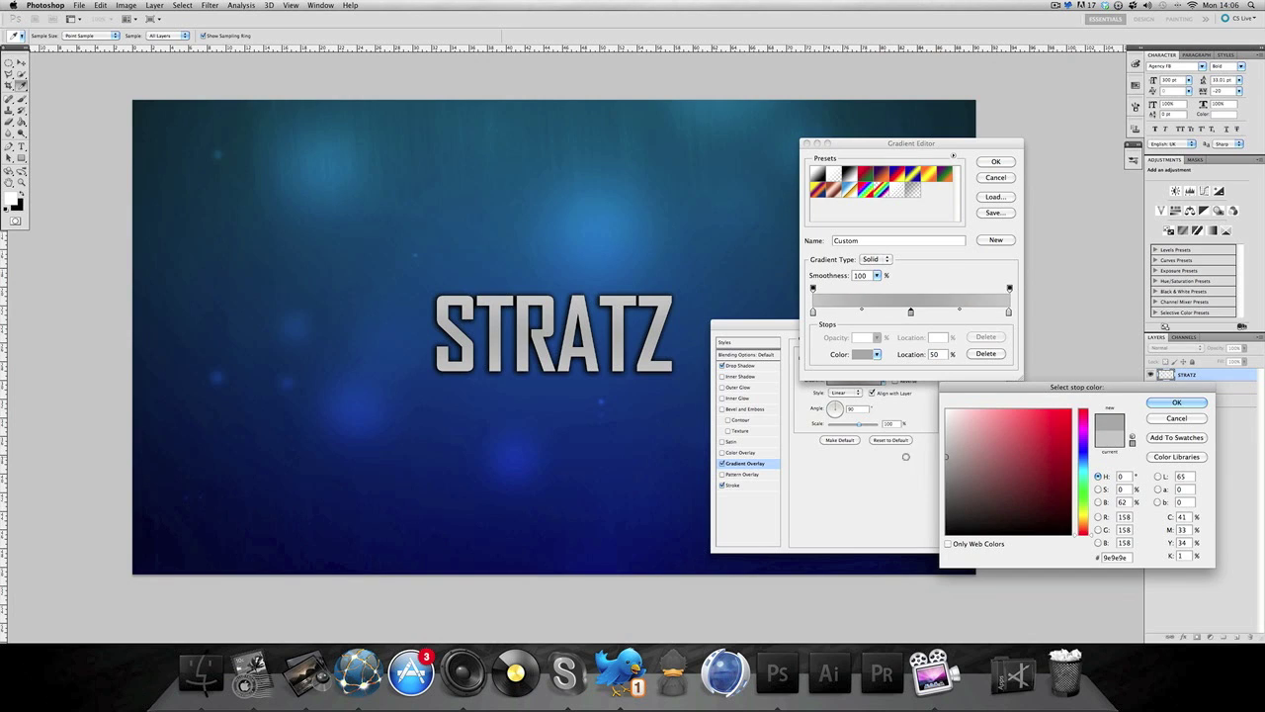
click(1176, 402)
drag(1010, 314, 913, 314)
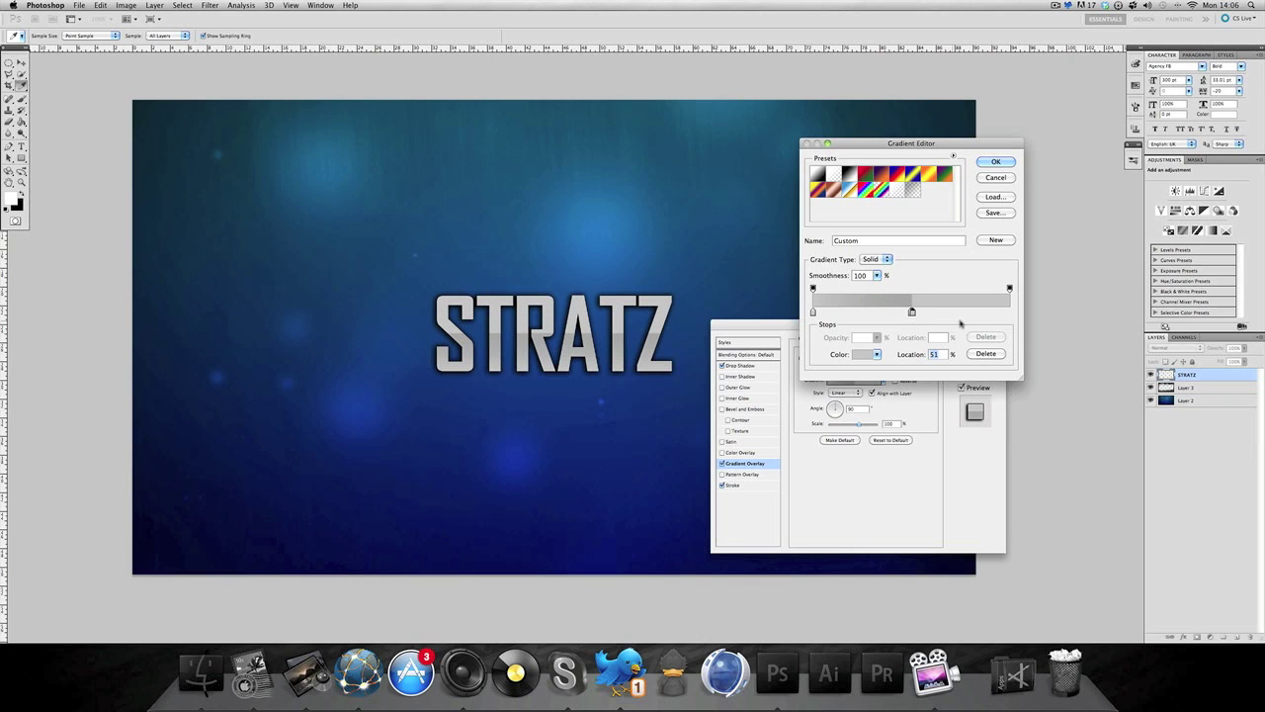
Add a new gradient end stop at 99% and colour it white
click(1009, 312)
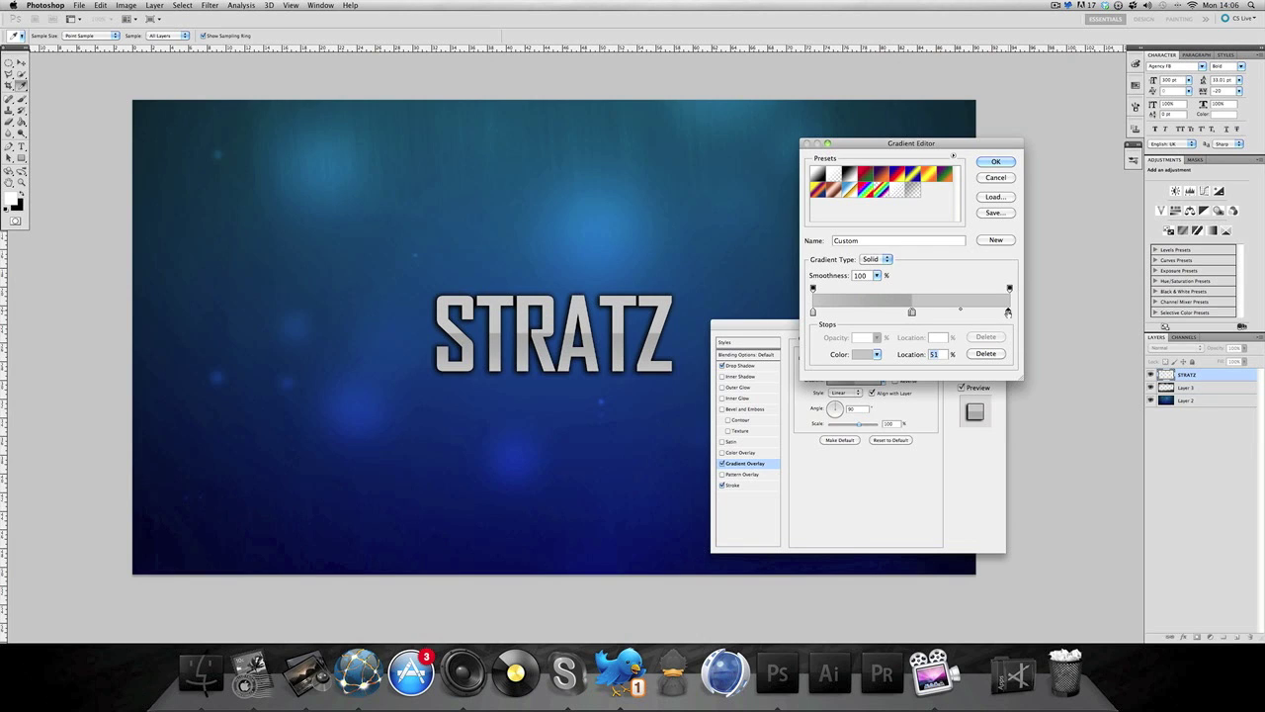
click(862, 354)
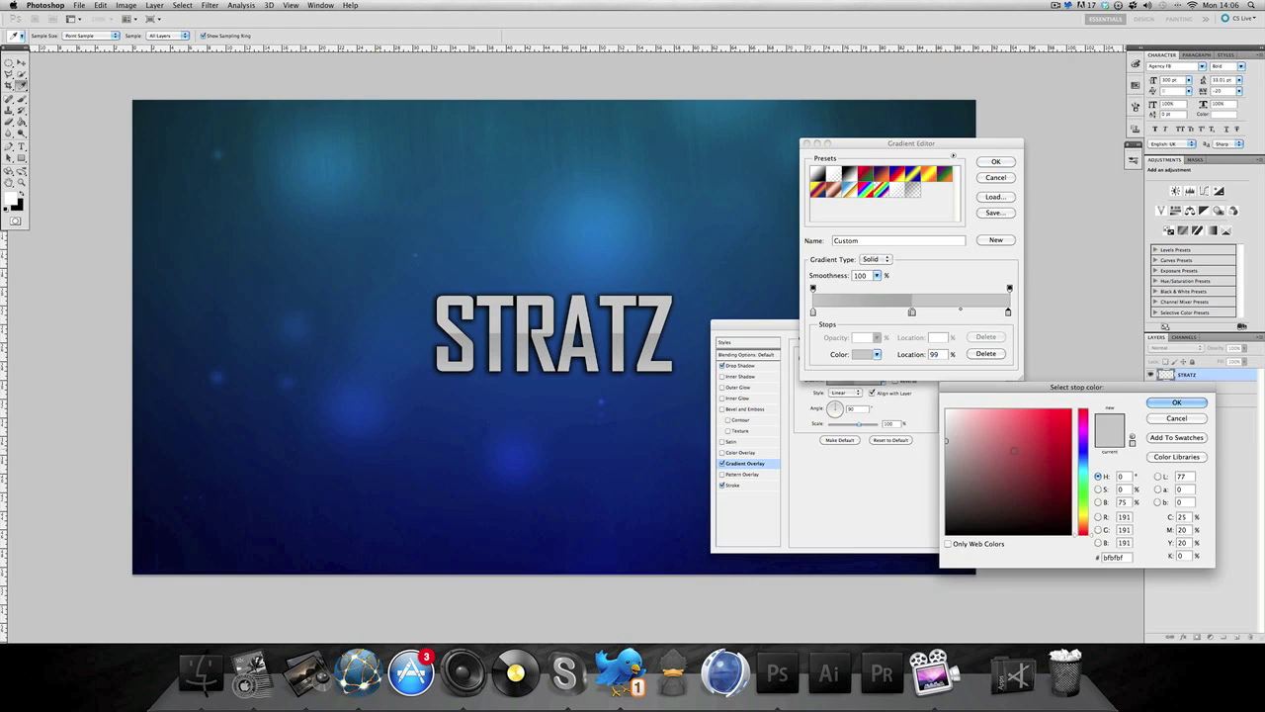
click(1177, 402)
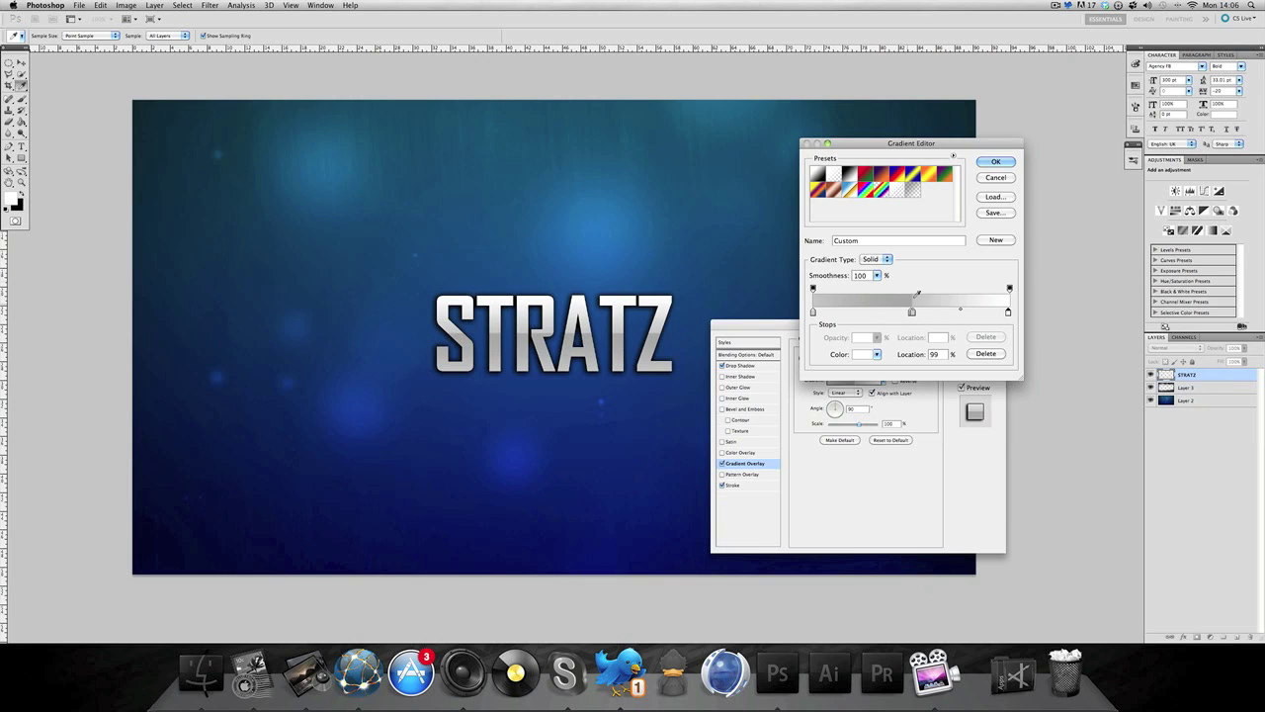
Change the gradient's start stop to light grey d9d9d9 and accept the edited gradient
click(813, 312)
click(862, 354)
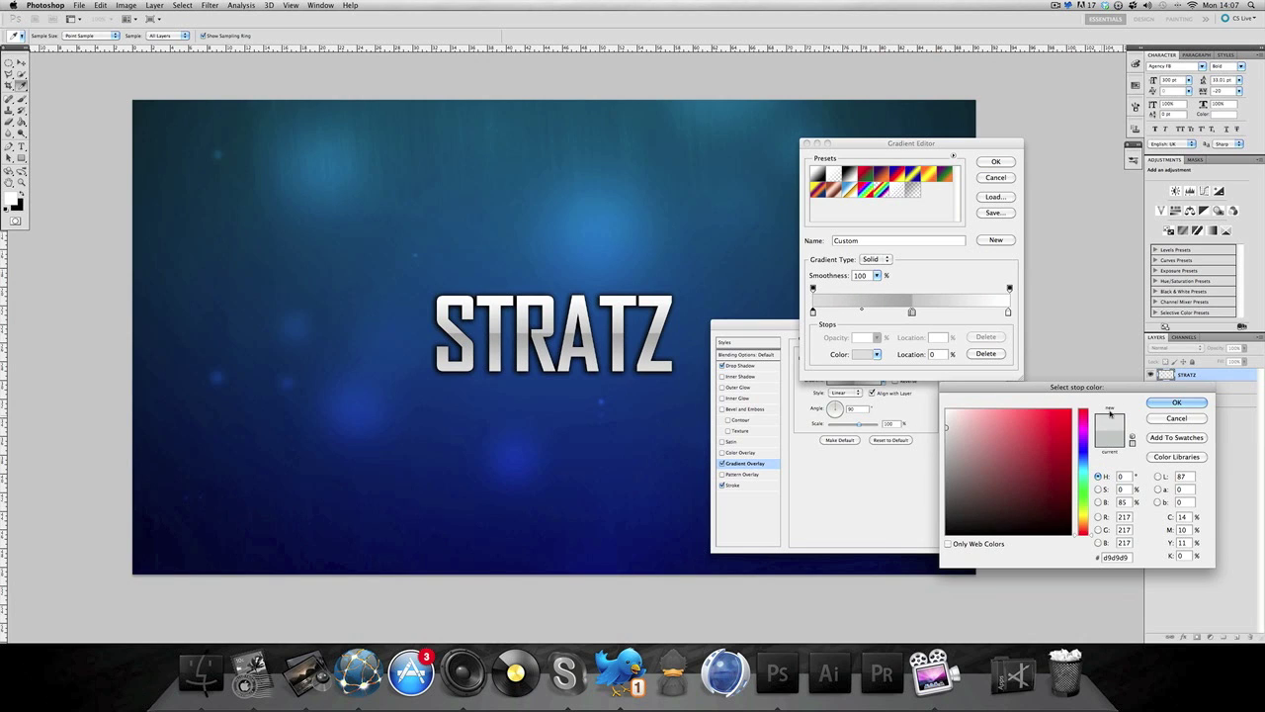
click(1161, 403)
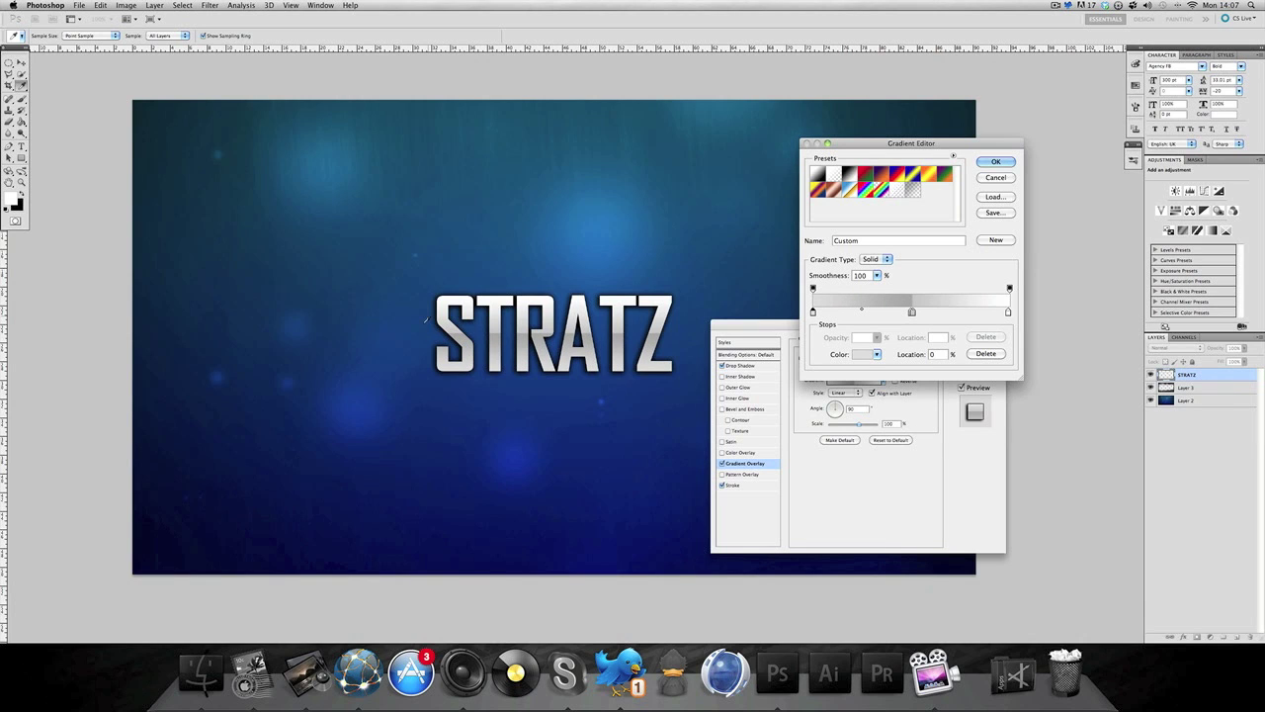
click(992, 164)
Adjust the gradient overlay's angle so its hard edge slants slightly across the letters, and apply the layer style
click(837, 407)
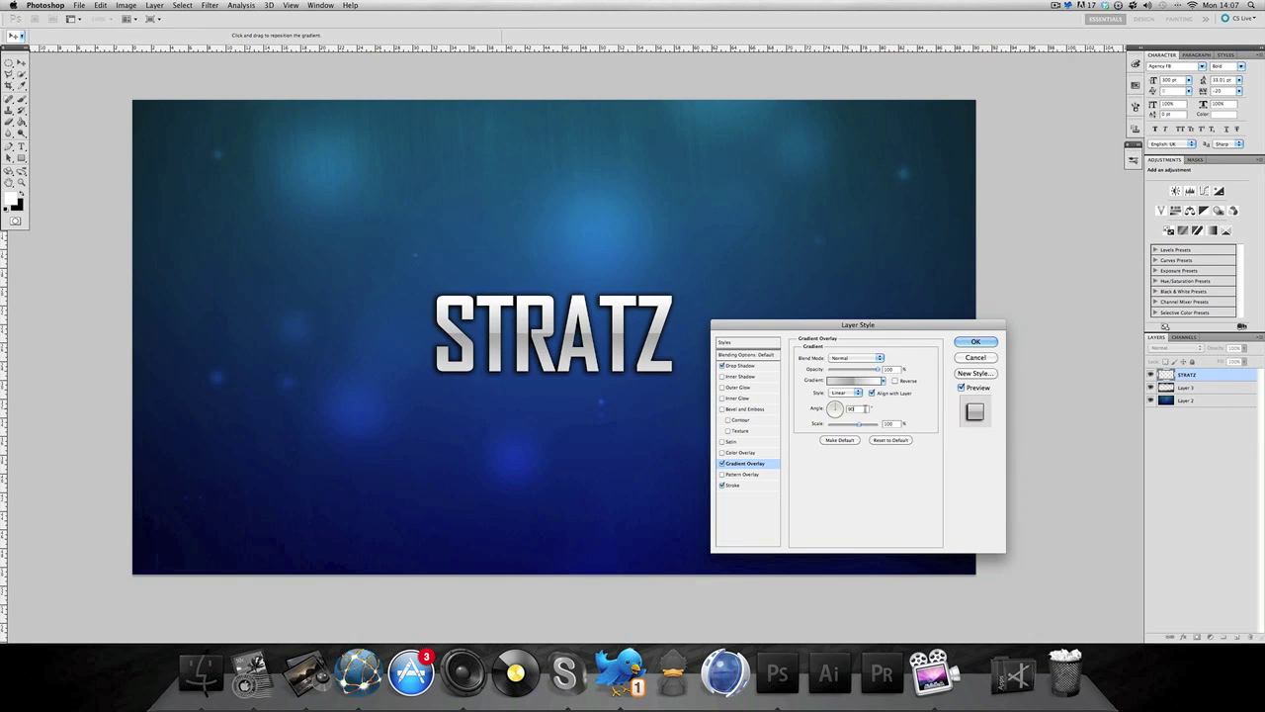
key(Up)
key(Up)
key(Up)
key(Up)
key(Up)
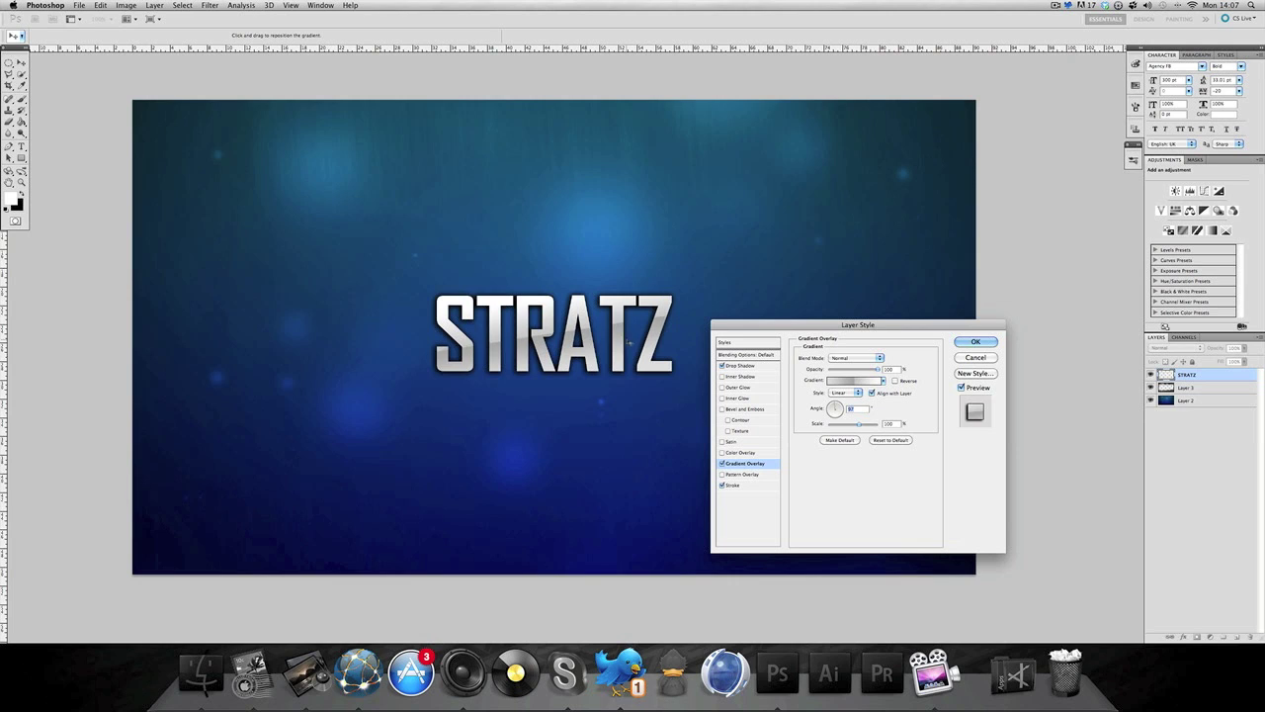
key(Down)
key(Down)
key(Down)
key(Down)
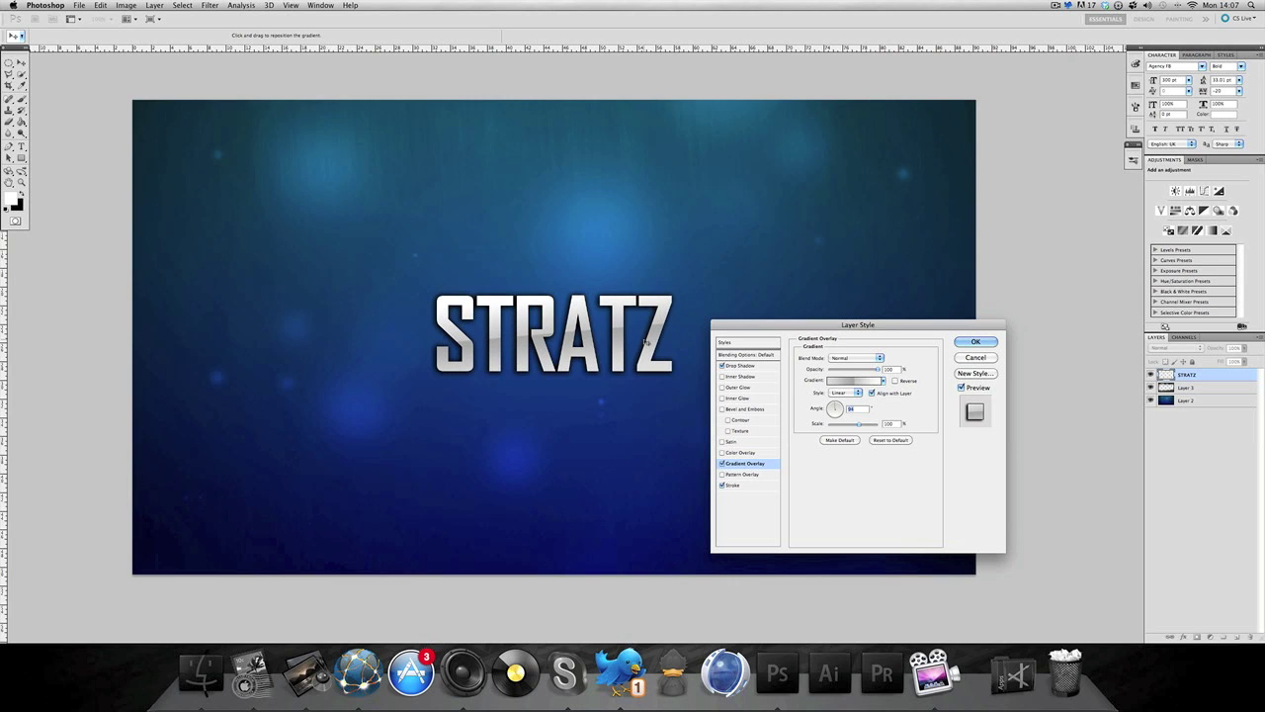
click(975, 342)
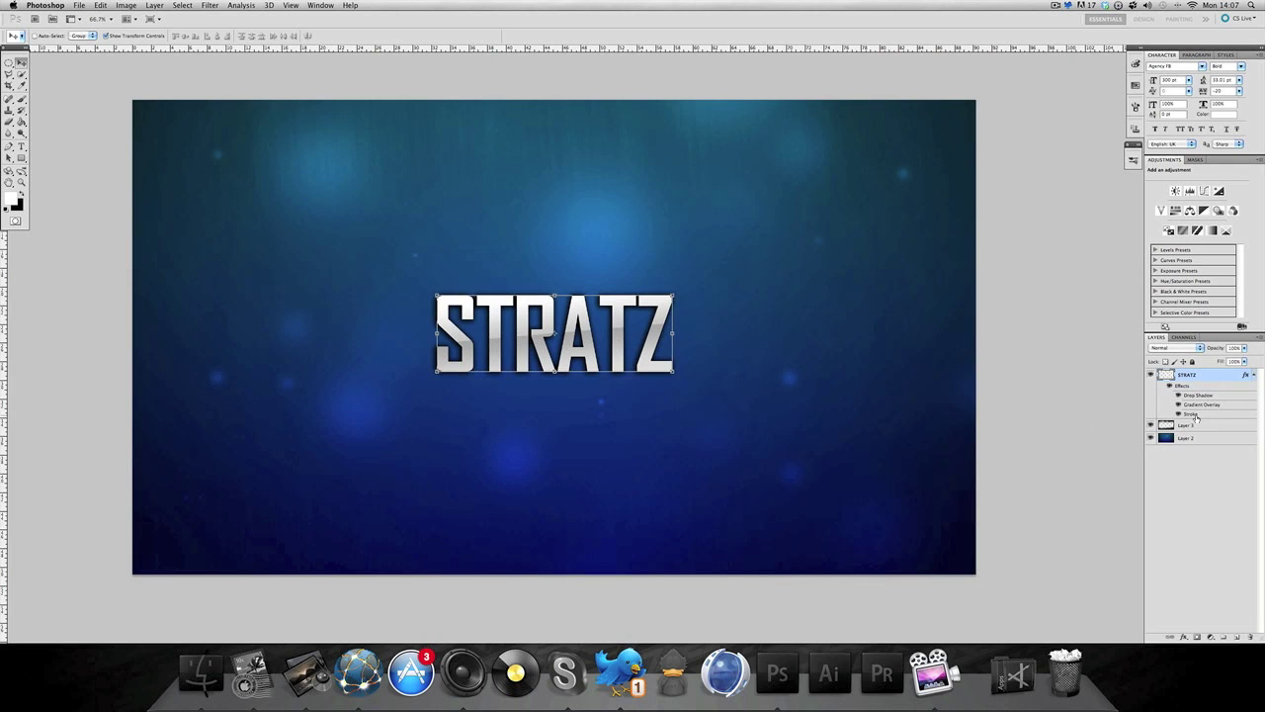
Collapse the STRATZ layer's effects list and copy its layer style
click(1253, 377)
right_click(1236, 377)
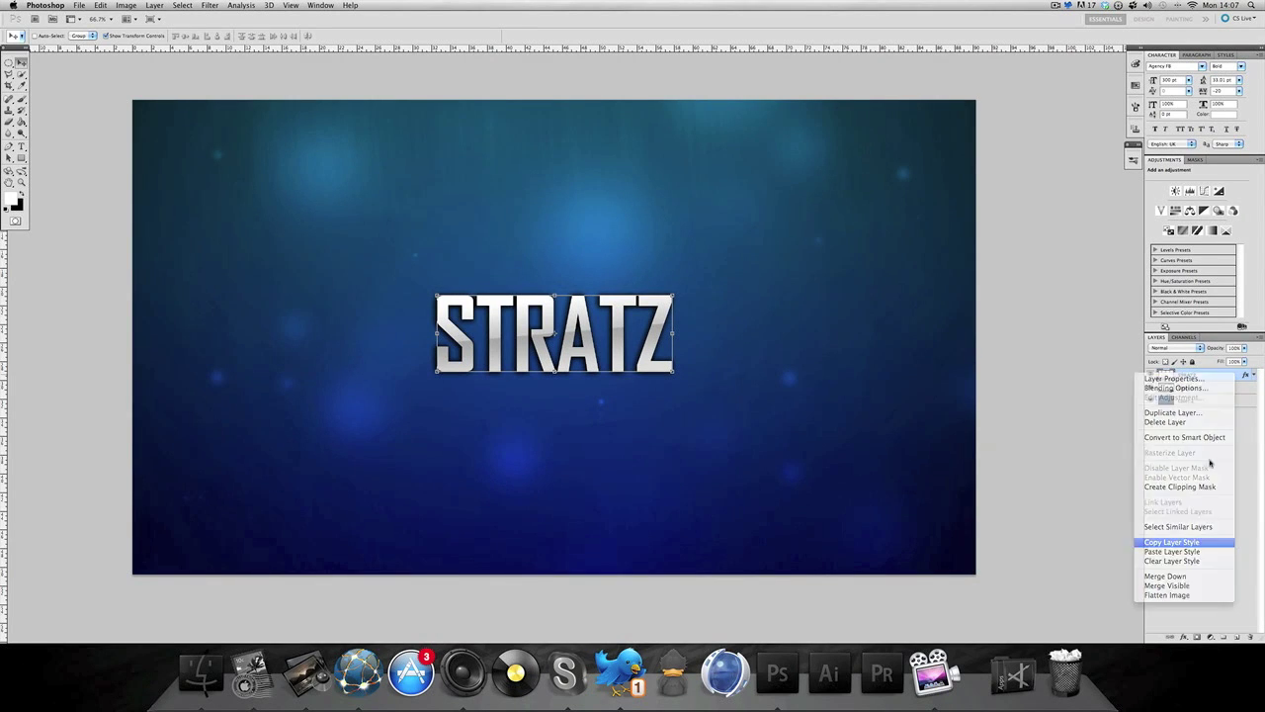
click(1204, 542)
Add a wide text box just below the STRATZ title with the text "designs"
key(t)
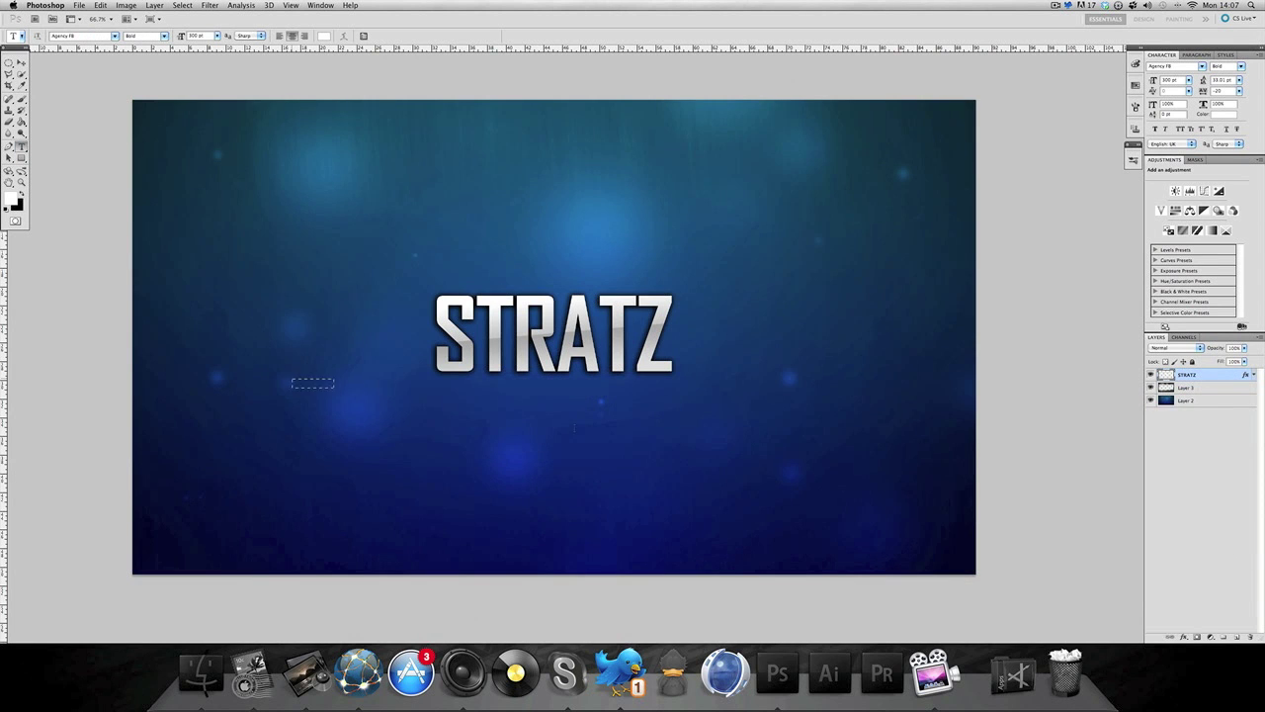
drag(334, 385, 791, 447)
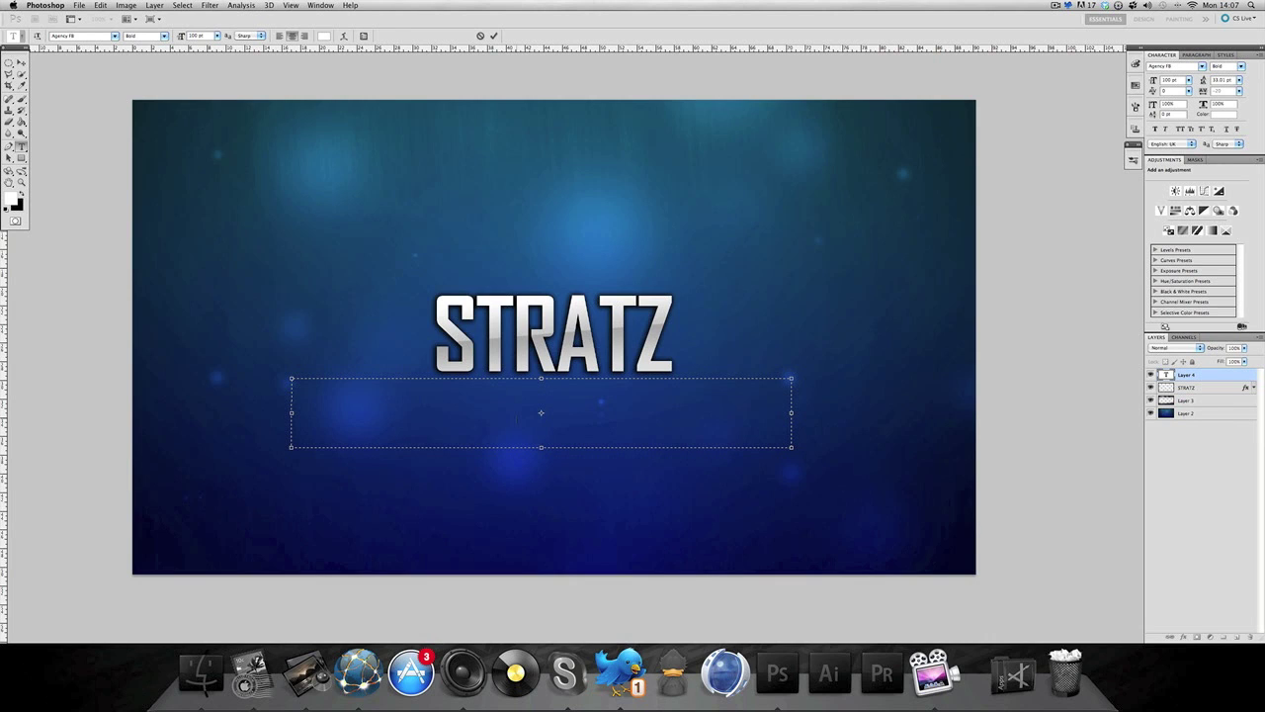
text(designs)
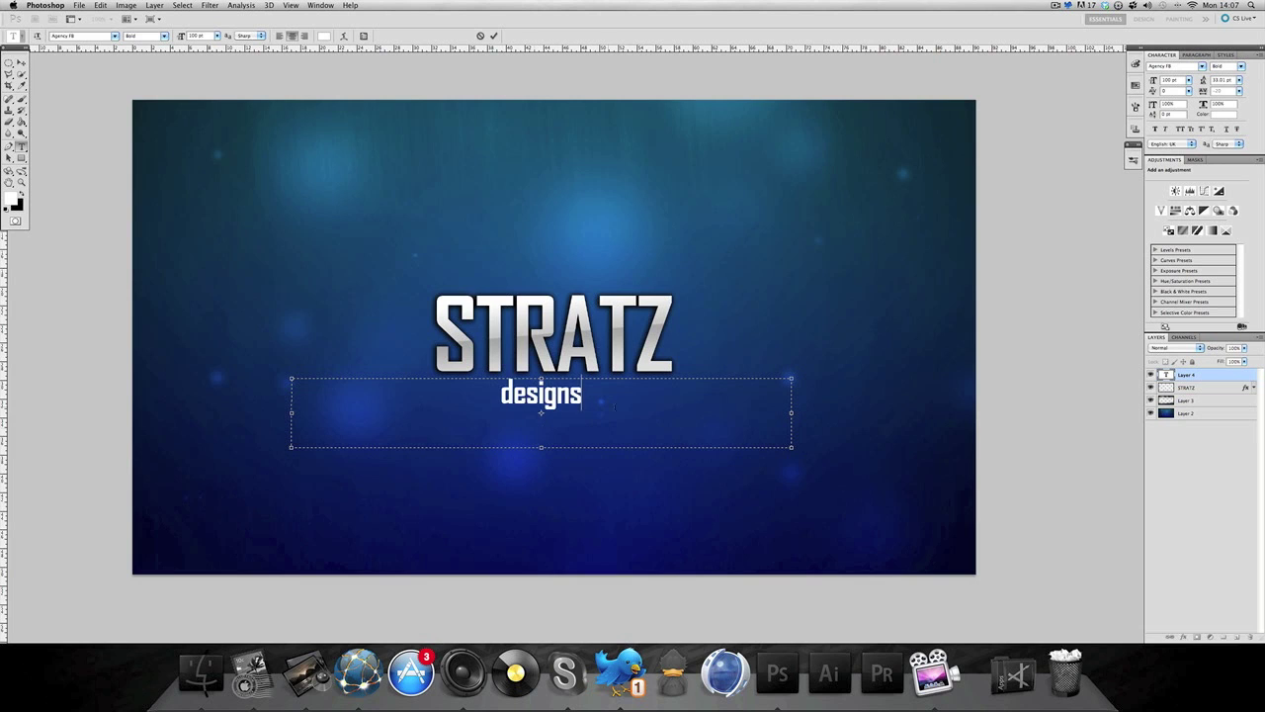
Set the "designs" text to BankGothic Md BT with 580 tracking and Faux Bold, and shift it slightly beneath STRATZ
key(super+a)
click(114, 36)
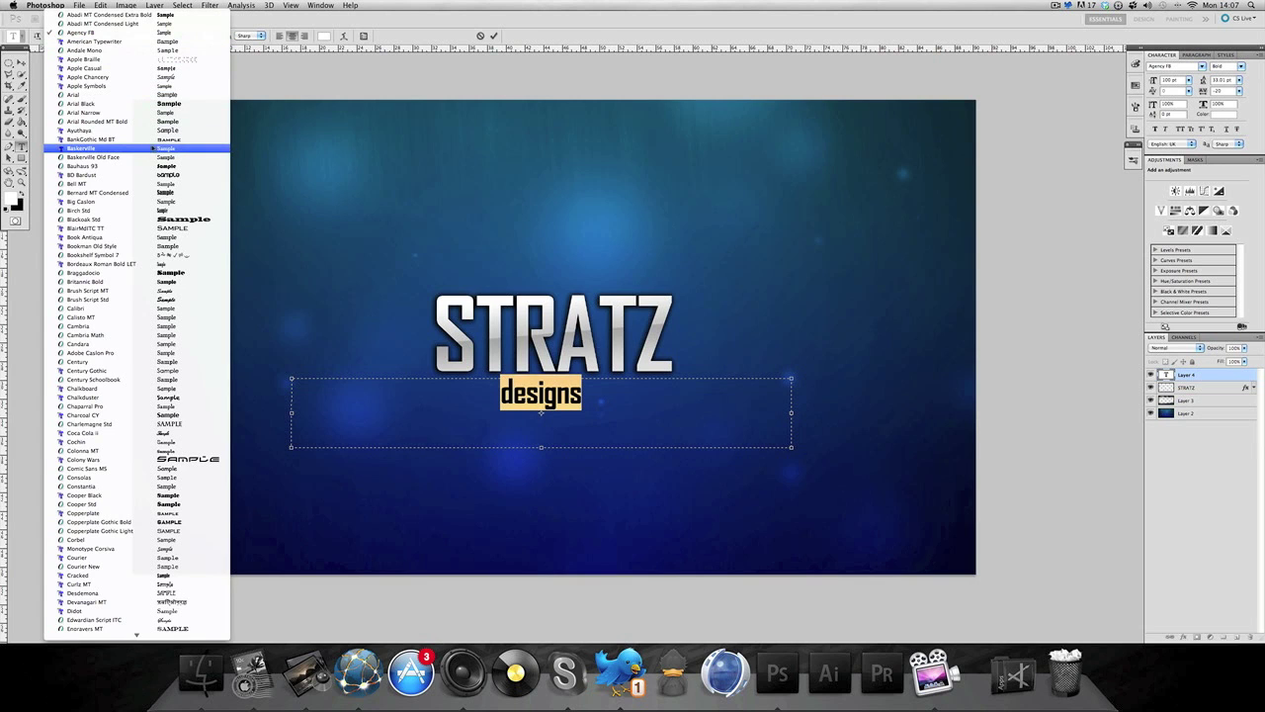
click(198, 140)
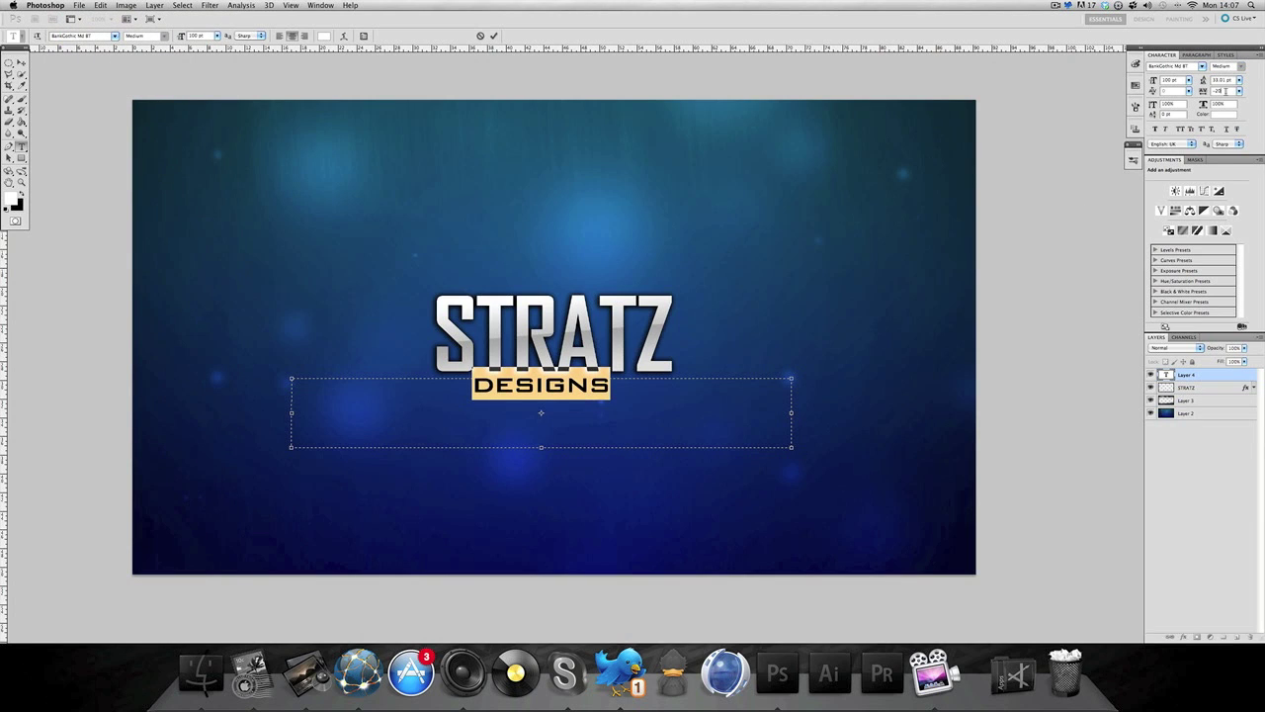
key(shift+Up)
key(shift+Up)
key(shift+Up)
key(shift+Up)
key(shift+Up)
key(shift+Up)
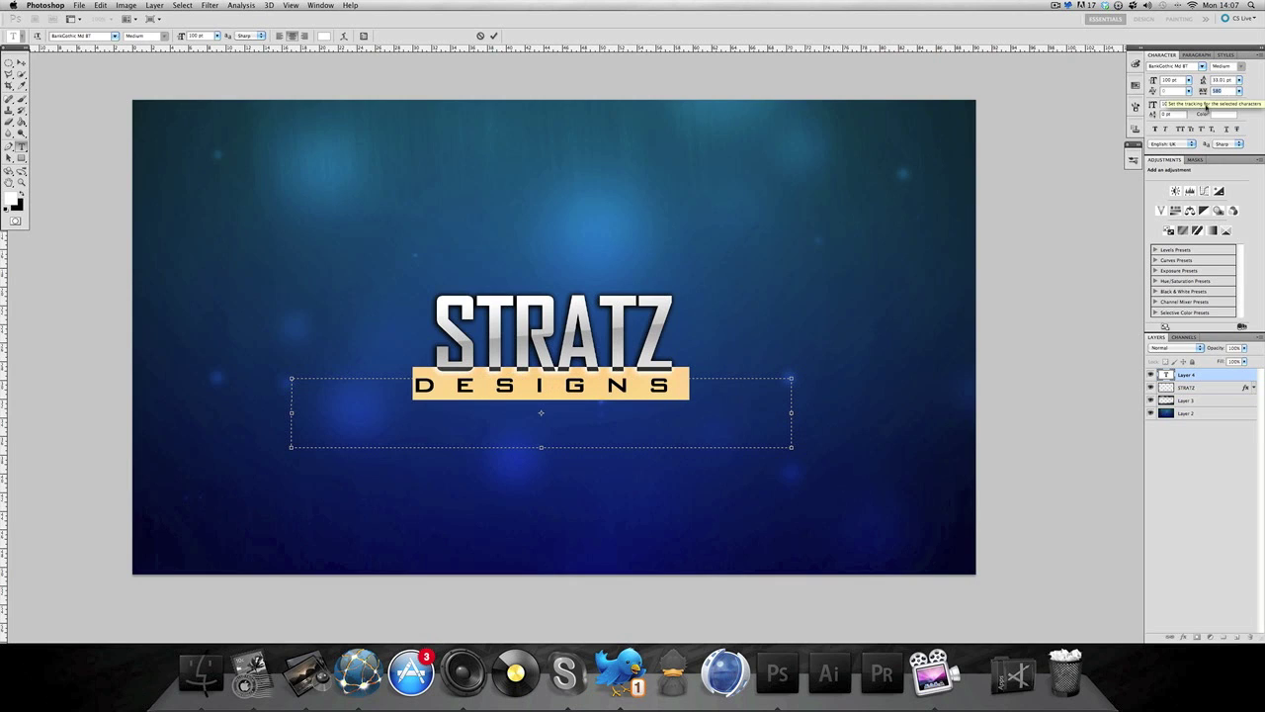
key(shift+Up)
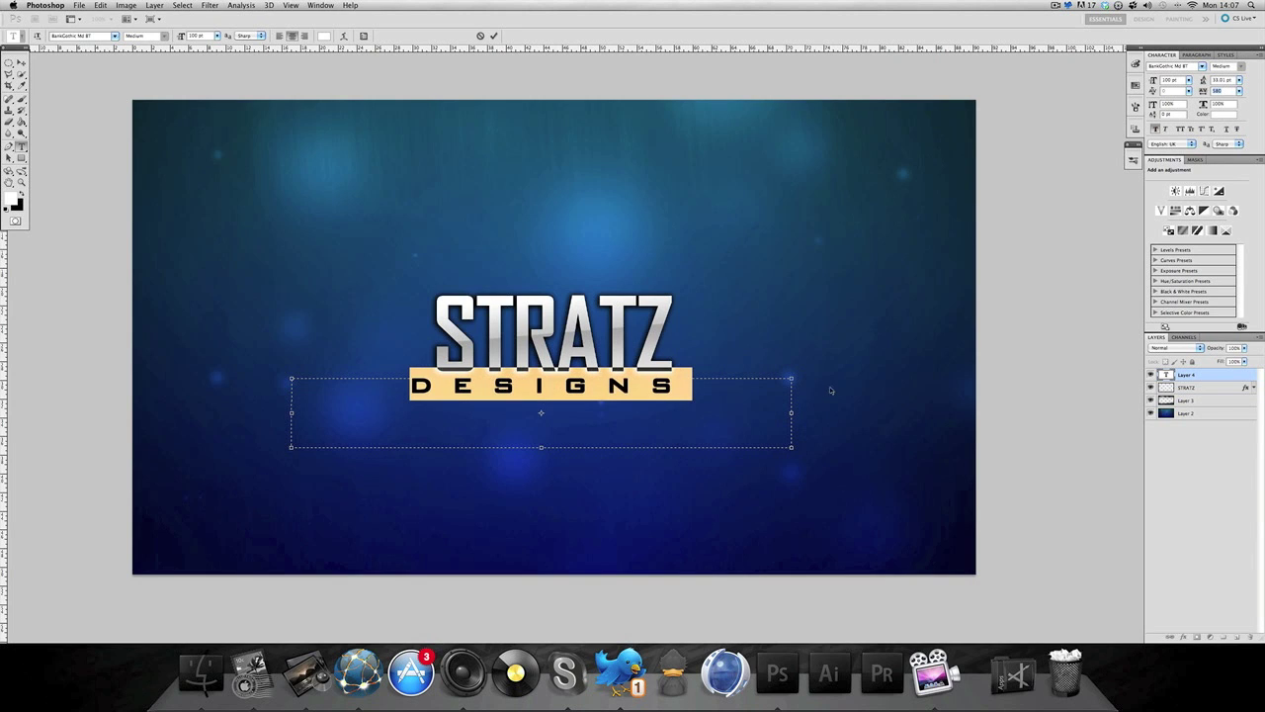
drag(831, 391, 837, 392)
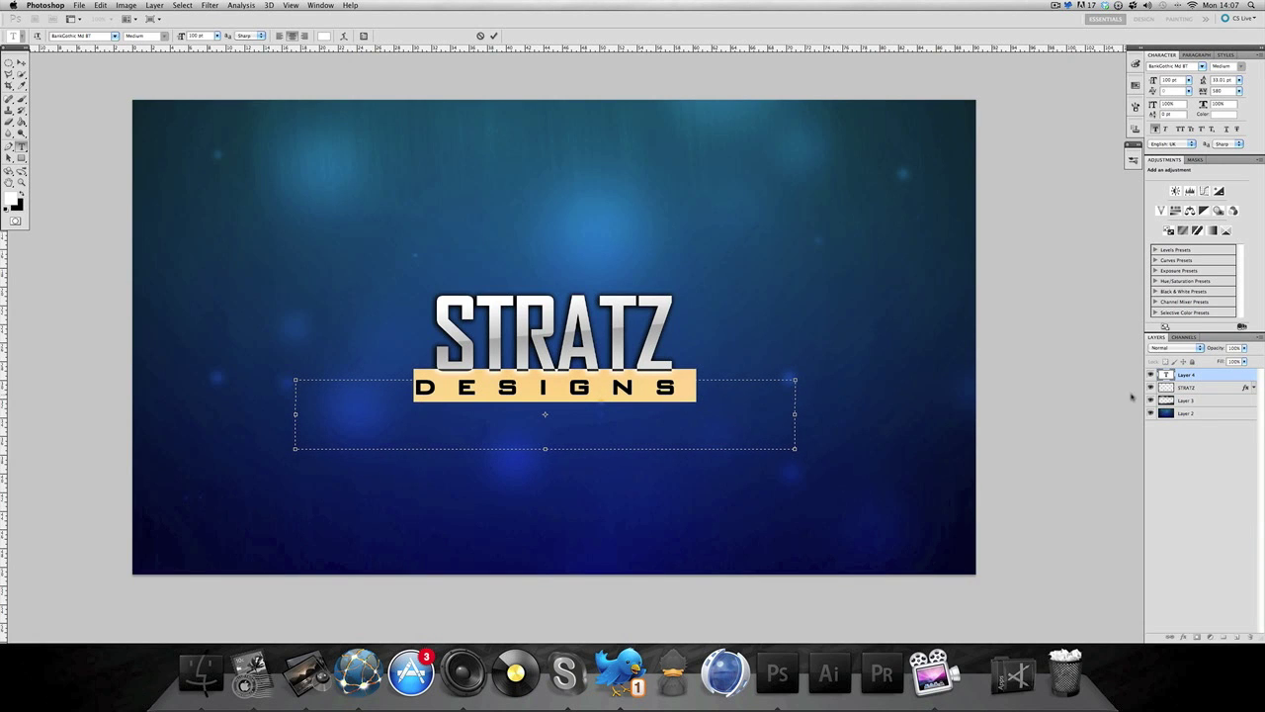
Rasterize the "designs" text layer and paste the copied STRATZ layer style onto it
right_click(1203, 375)
click(1150, 473)
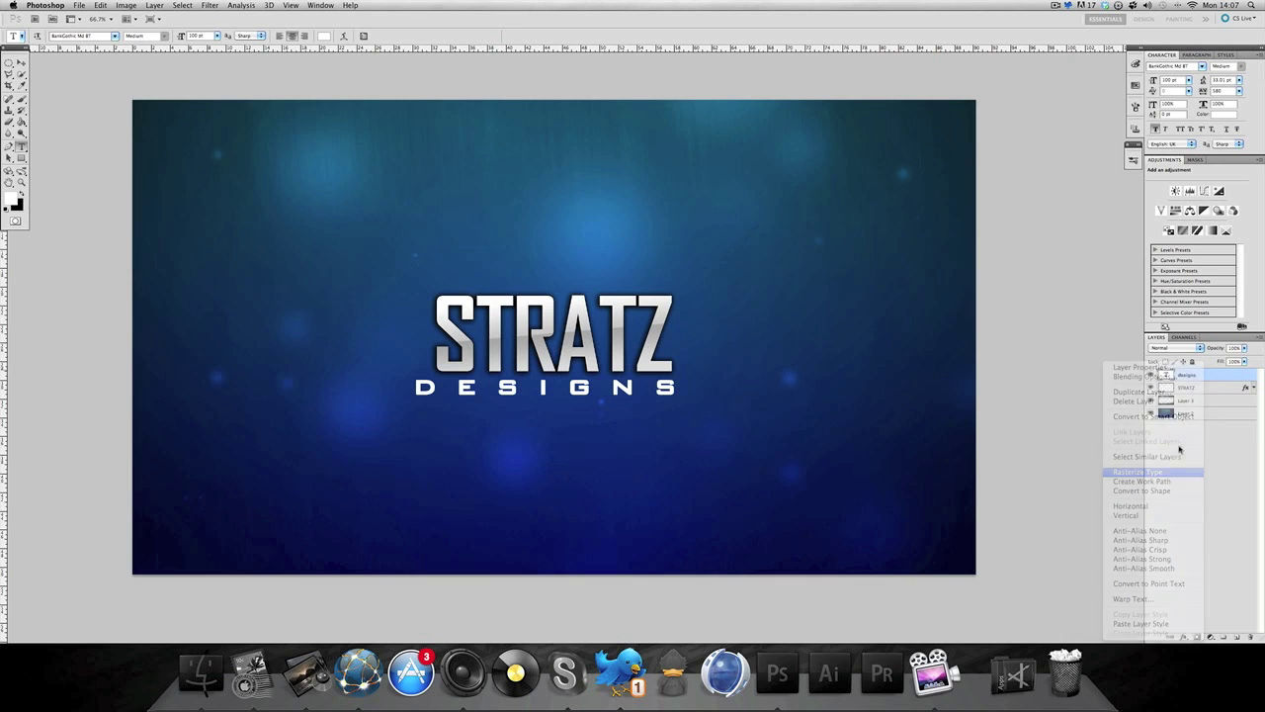
right_click(1221, 375)
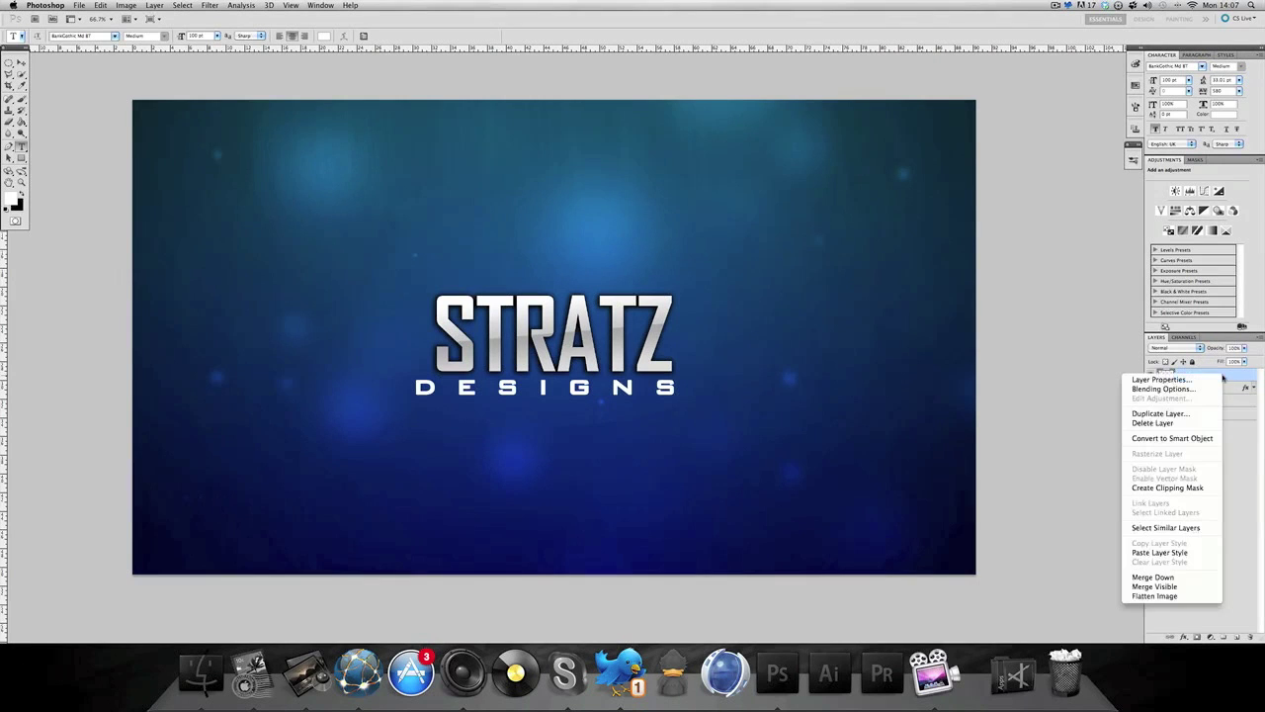
click(1171, 552)
Nudge the DESIGNS word to the right until it is centred beneath STRATZ, and check it with the layer deselected
click(21, 63)
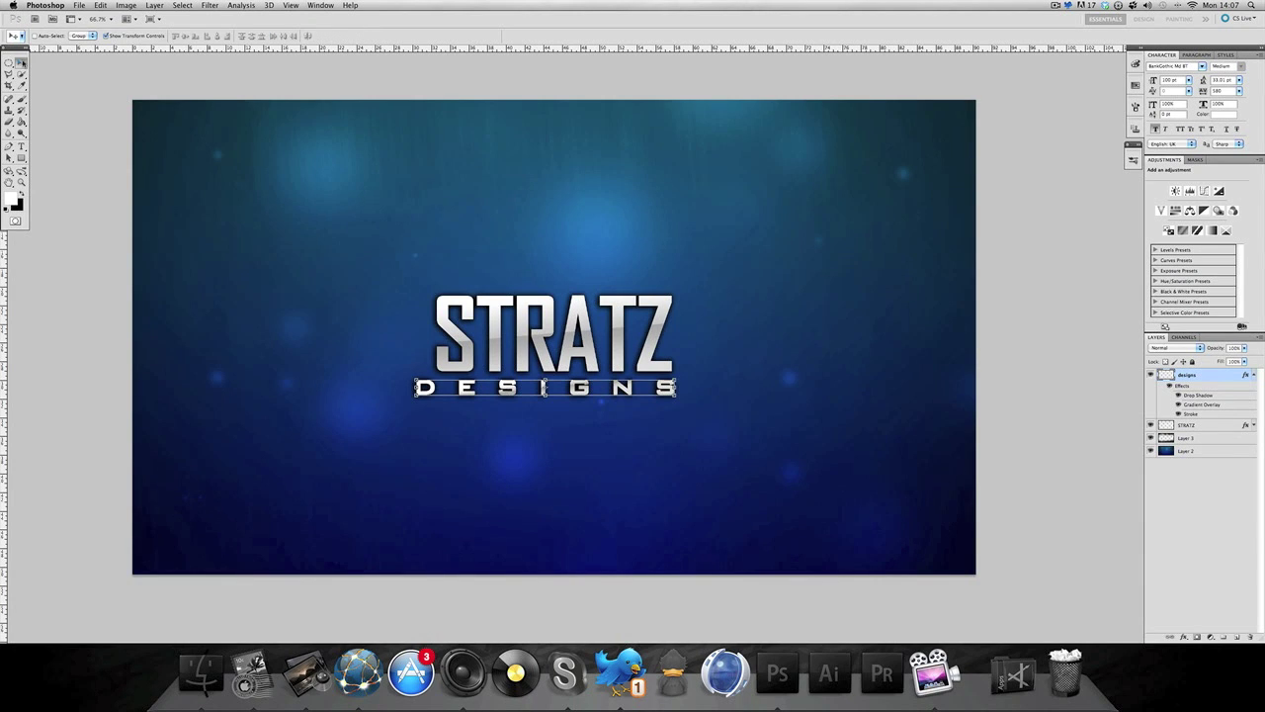
key(Right)
key(Right)
key(Right)
key(Right)
key(Right)
key(Right)
key(Right)
key(Right)
key(Right)
key(Right)
key(Right)
key(Right)
key(Right)
key(Right)
key(Right)
key(Right)
key(Right)
key(Right)
key(Right)
key(Right)
click(1213, 548)
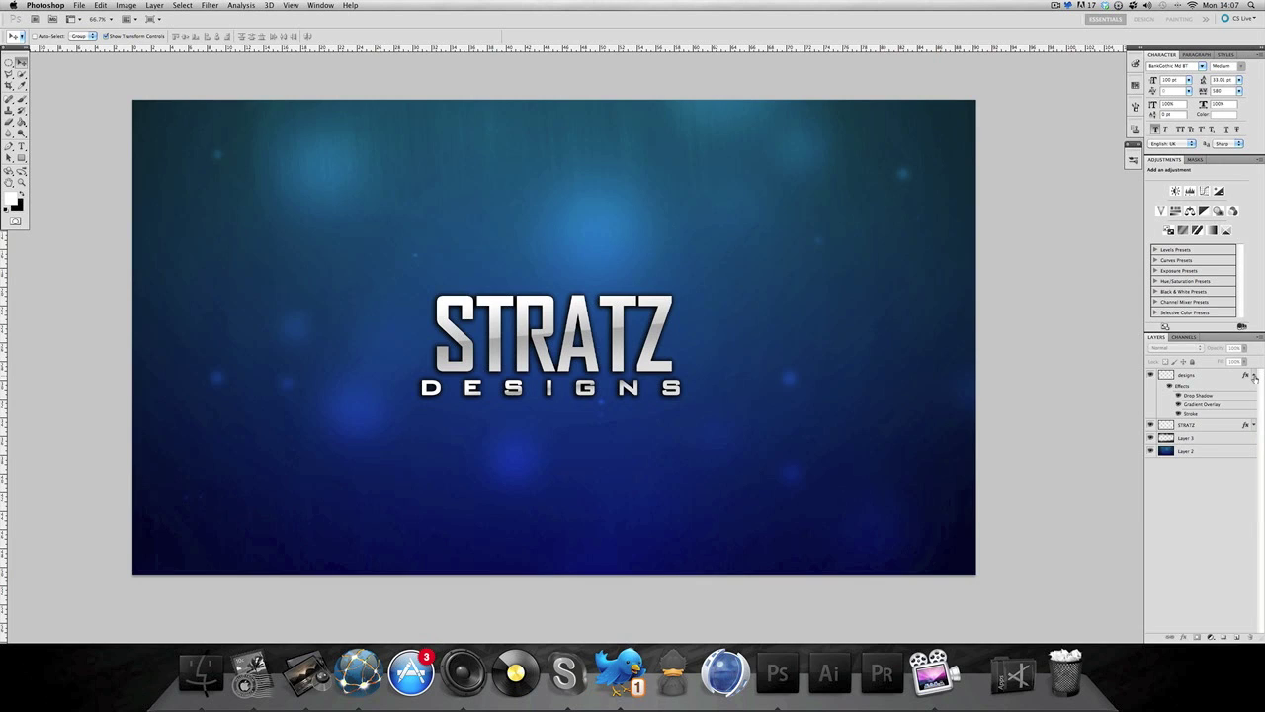
click(1218, 382)
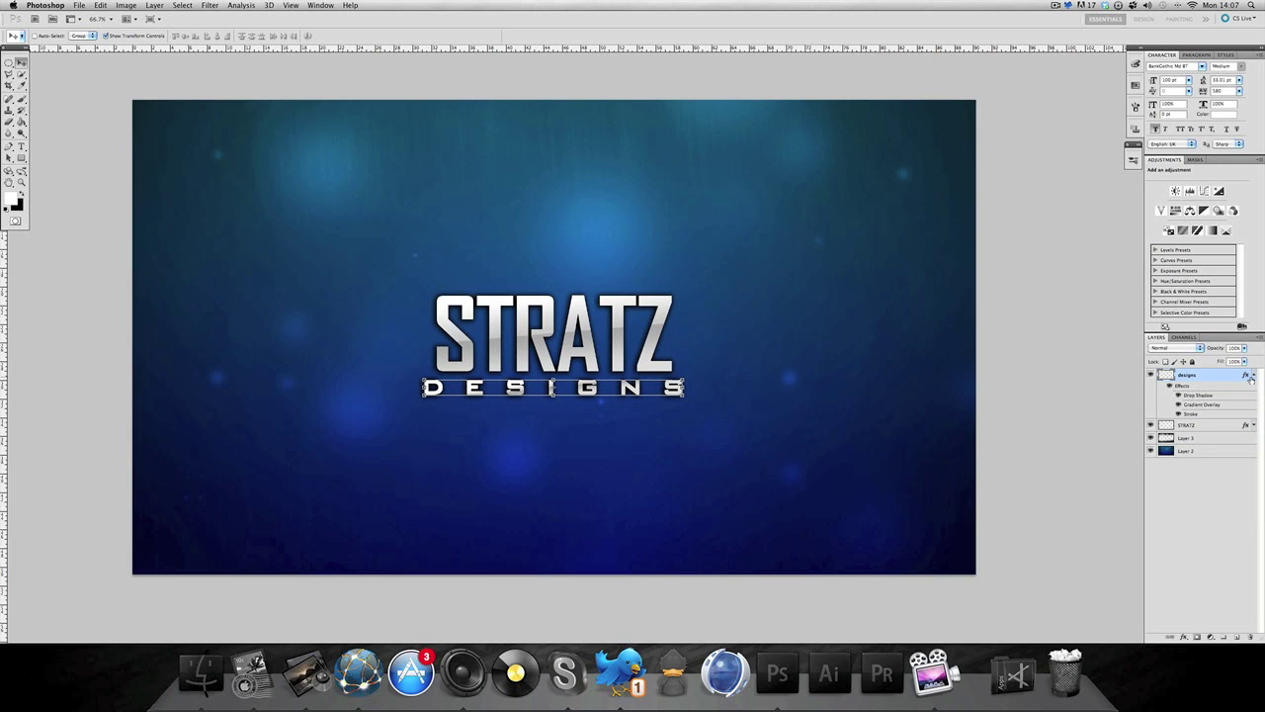
Set the Gradient Overlay angle of the designs layer to 90° and deselect the layer
click(1252, 376)
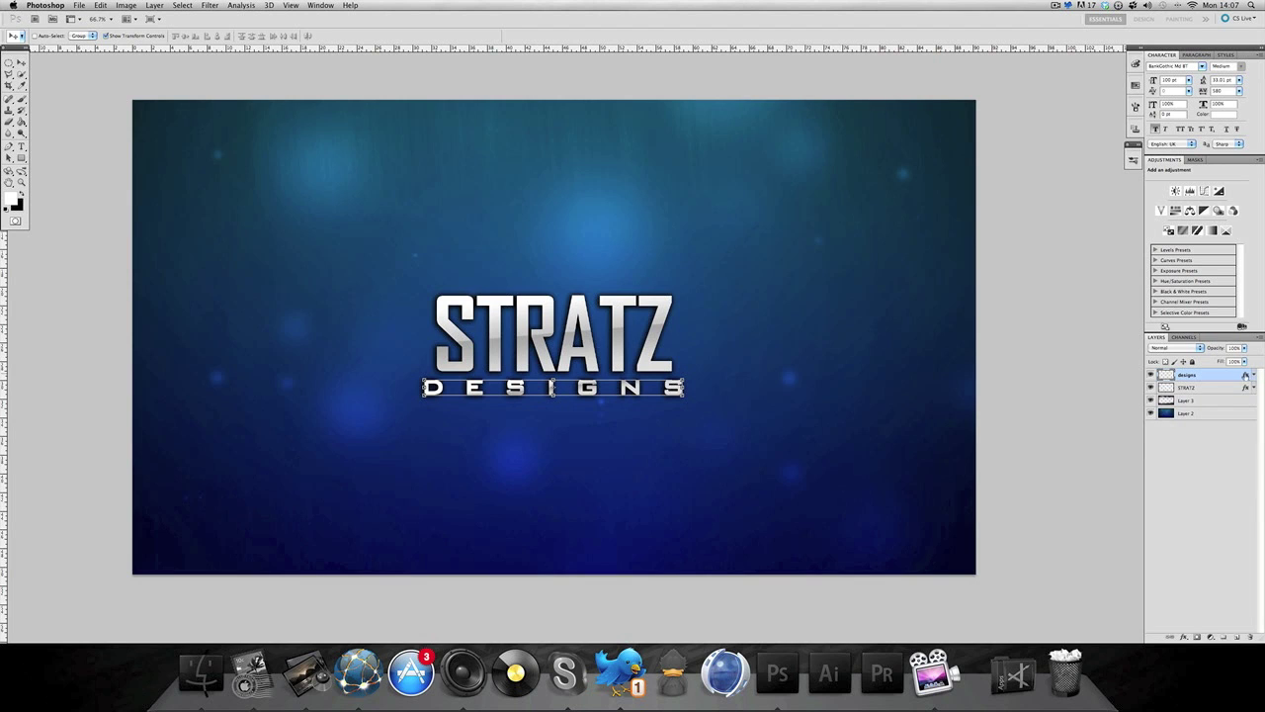
double_click(1248, 376)
click(762, 463)
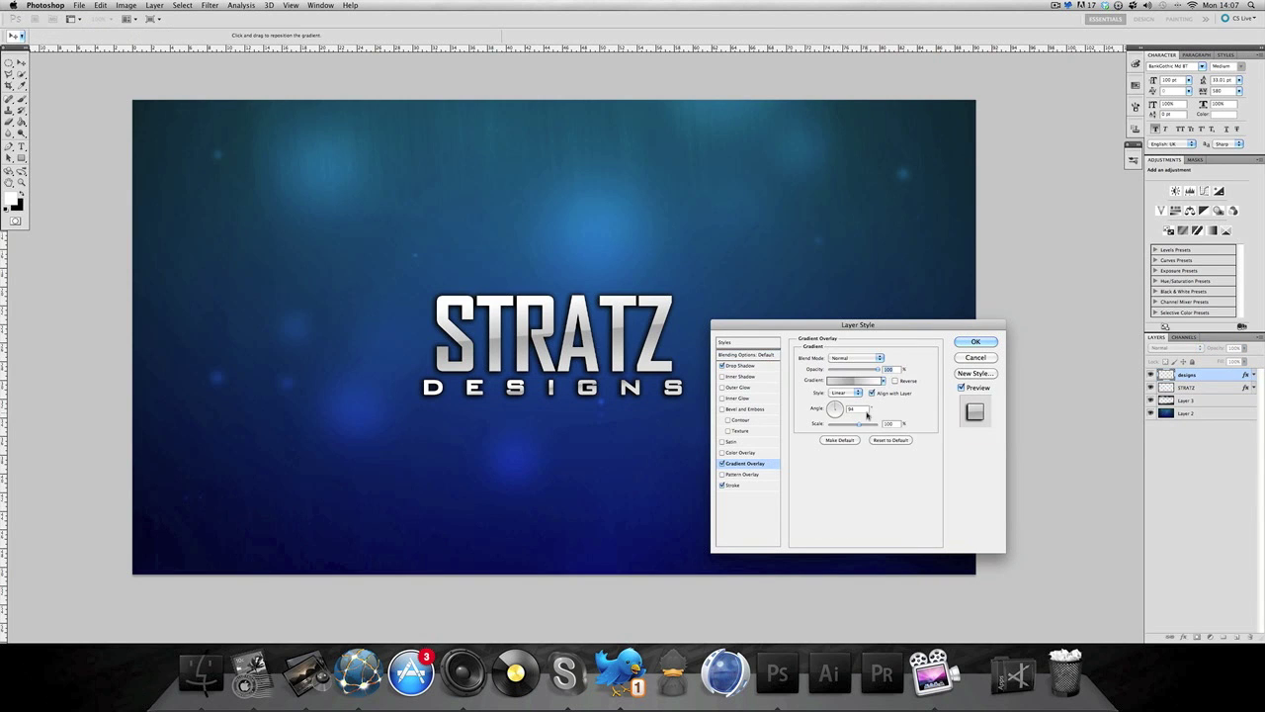
click(864, 409)
key(Down)
key(Down)
key(Down)
key(Down)
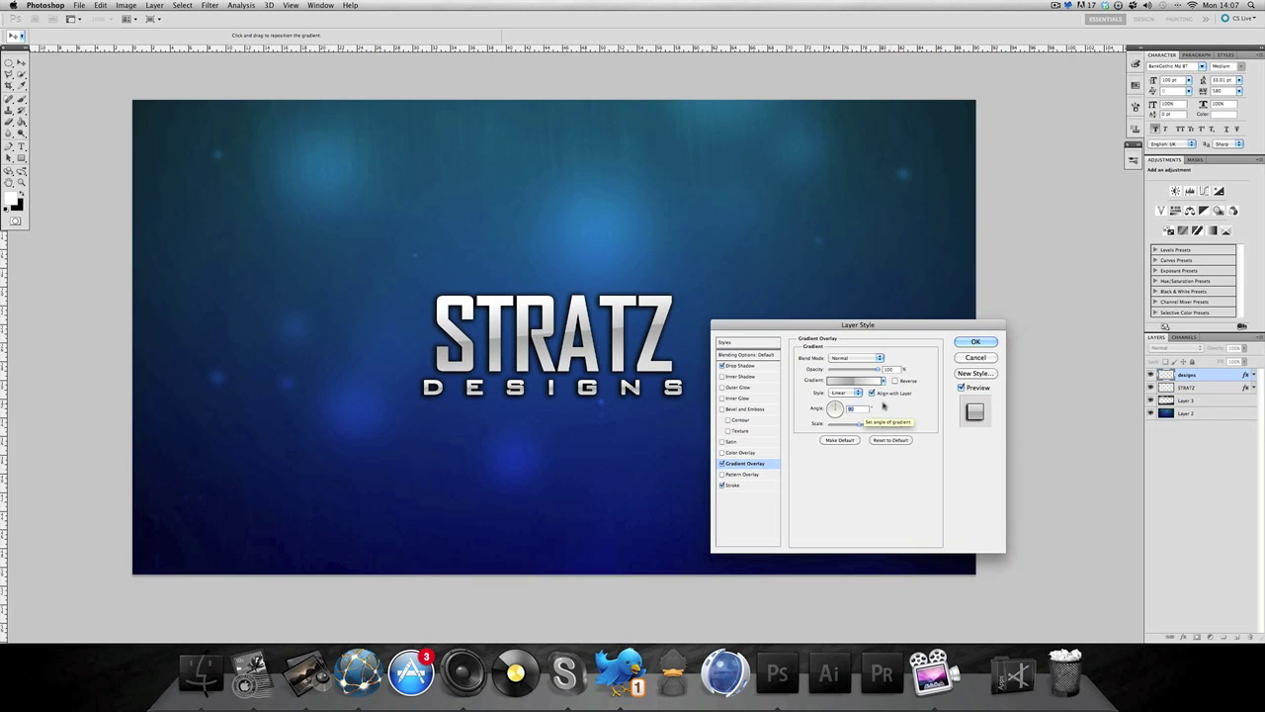
click(970, 345)
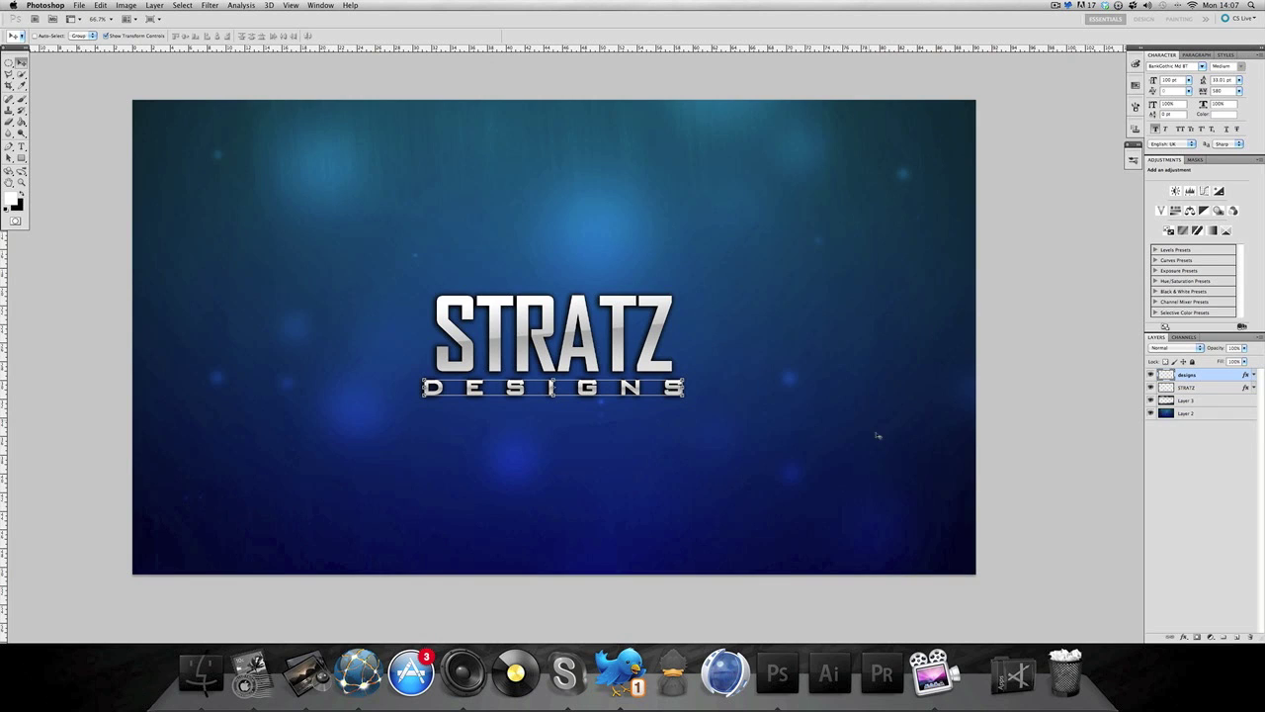
click(1210, 526)
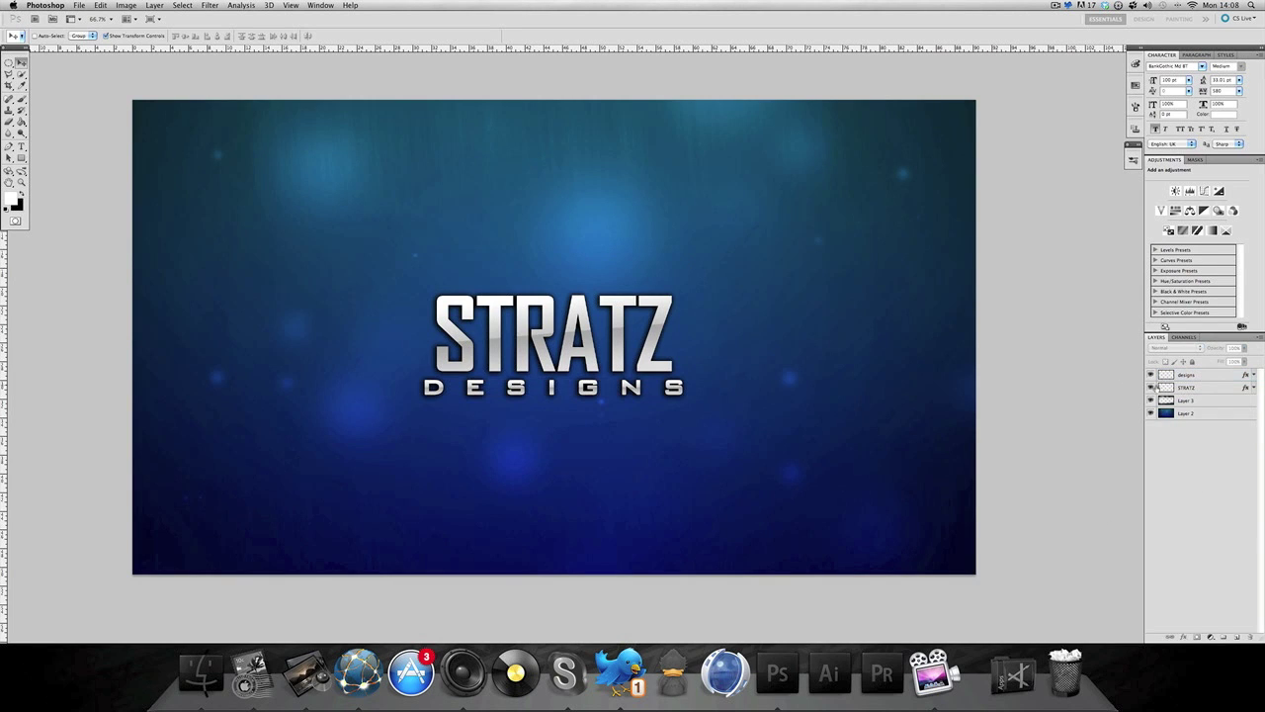
Duplicate the STRATZ layer and clear the layer style from the original underneath the copy
drag(1190, 389, 1235, 637)
click(1210, 400)
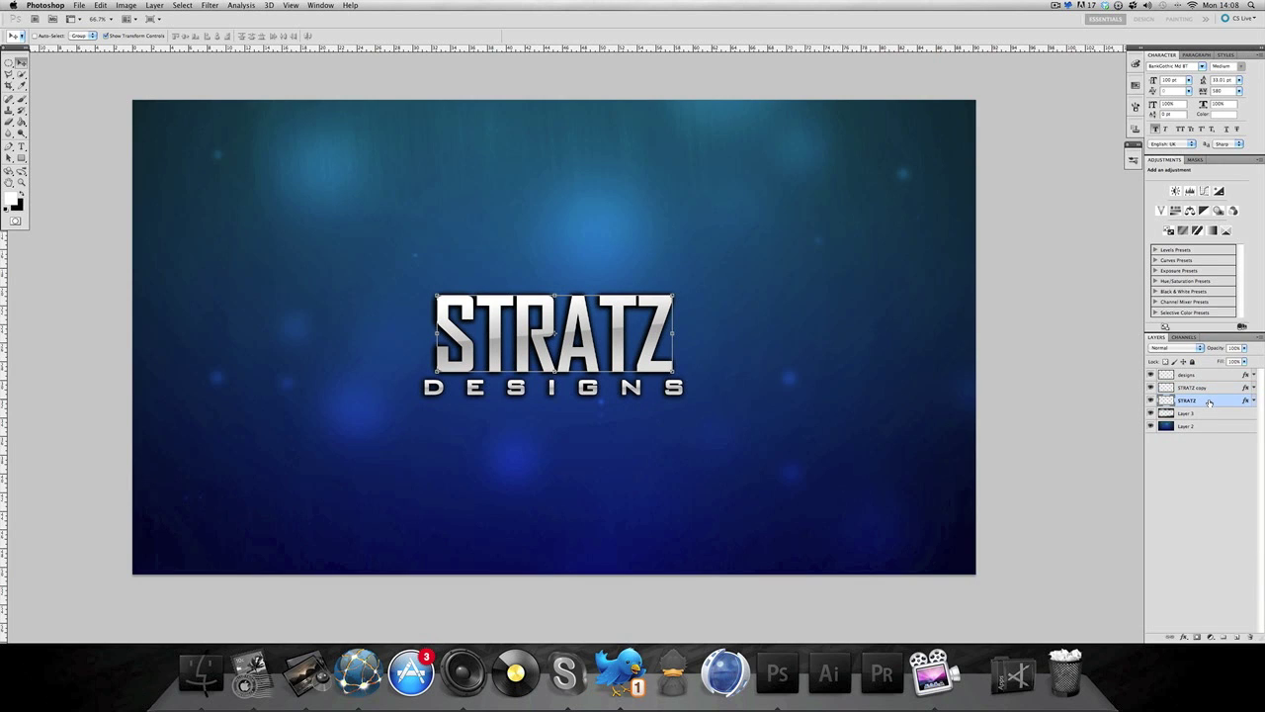
right_click(1210, 403)
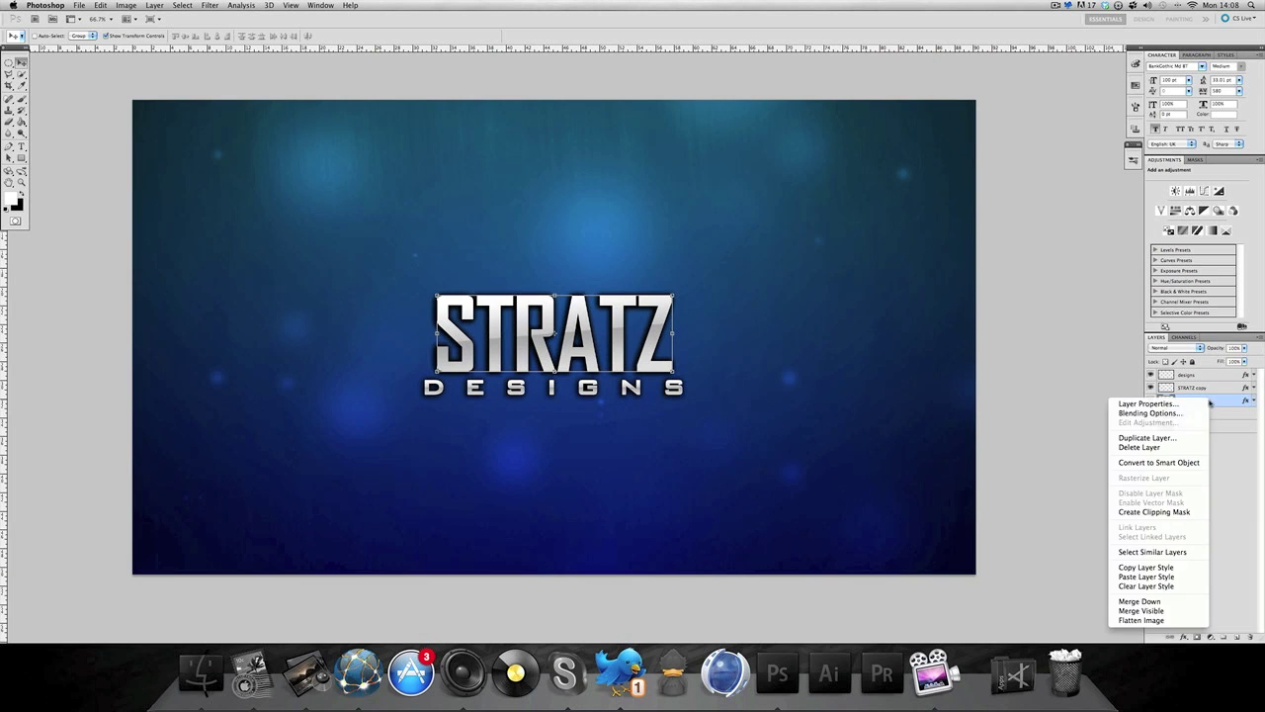
click(1169, 587)
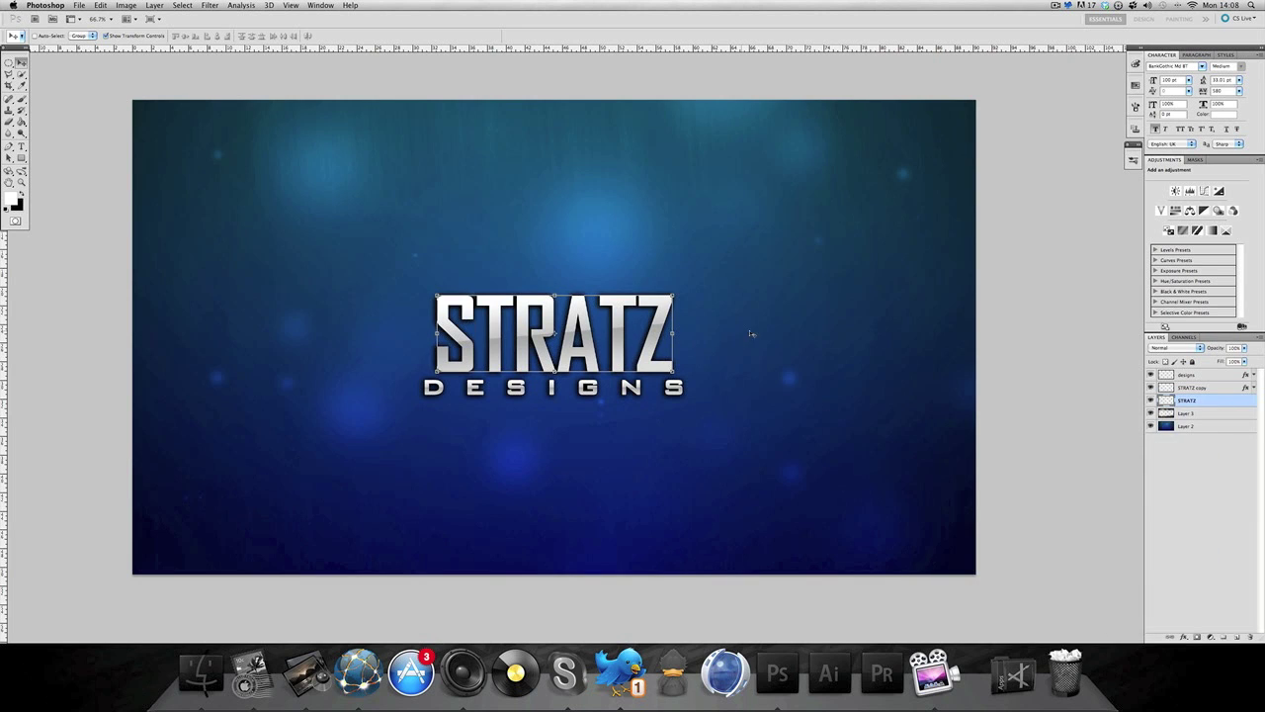
Apply a horizontal Motion Blur to the unstyled STRATZ layer with angle 0° and distance 999 pixels
click(220, 4)
mouse_move(237, 111)
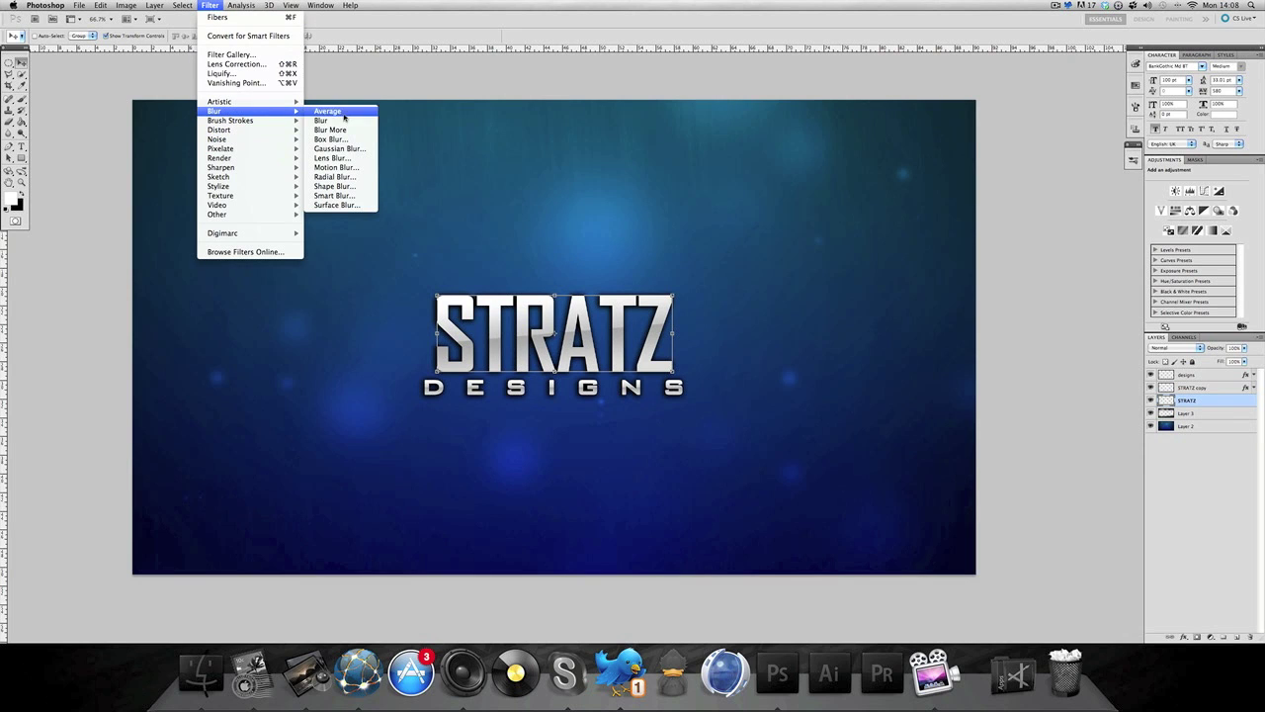
click(341, 168)
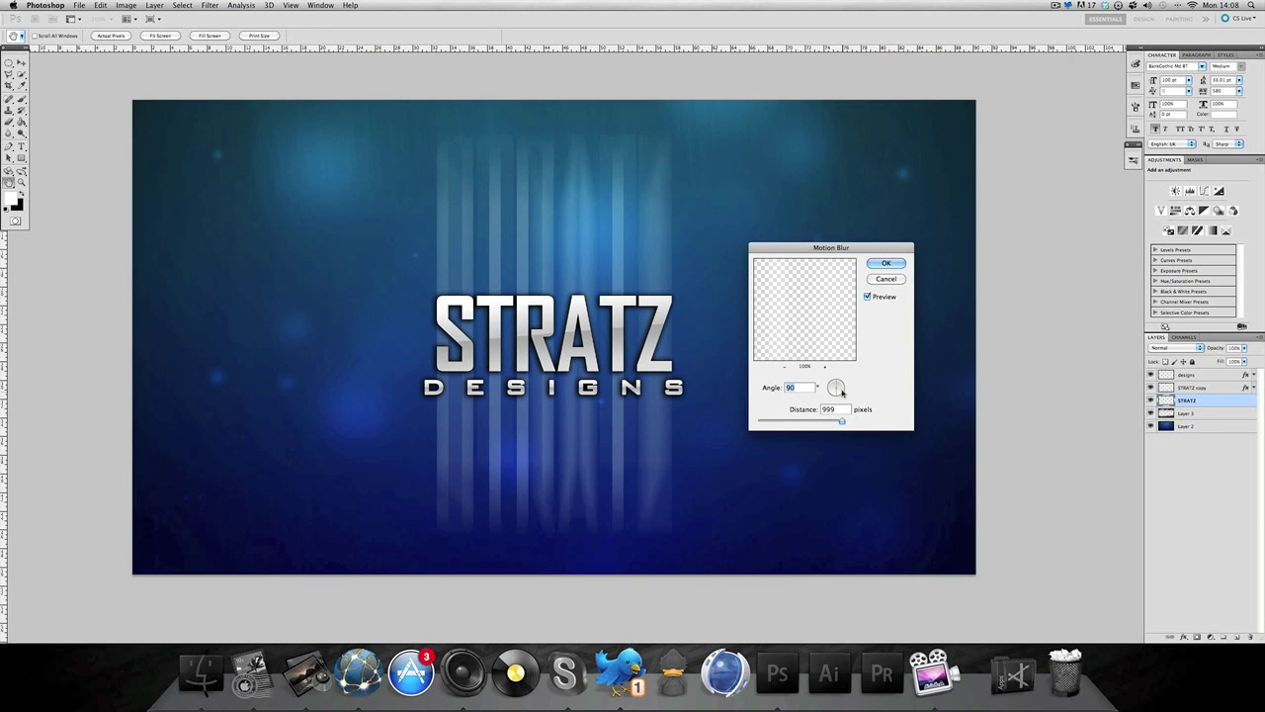
text(1)
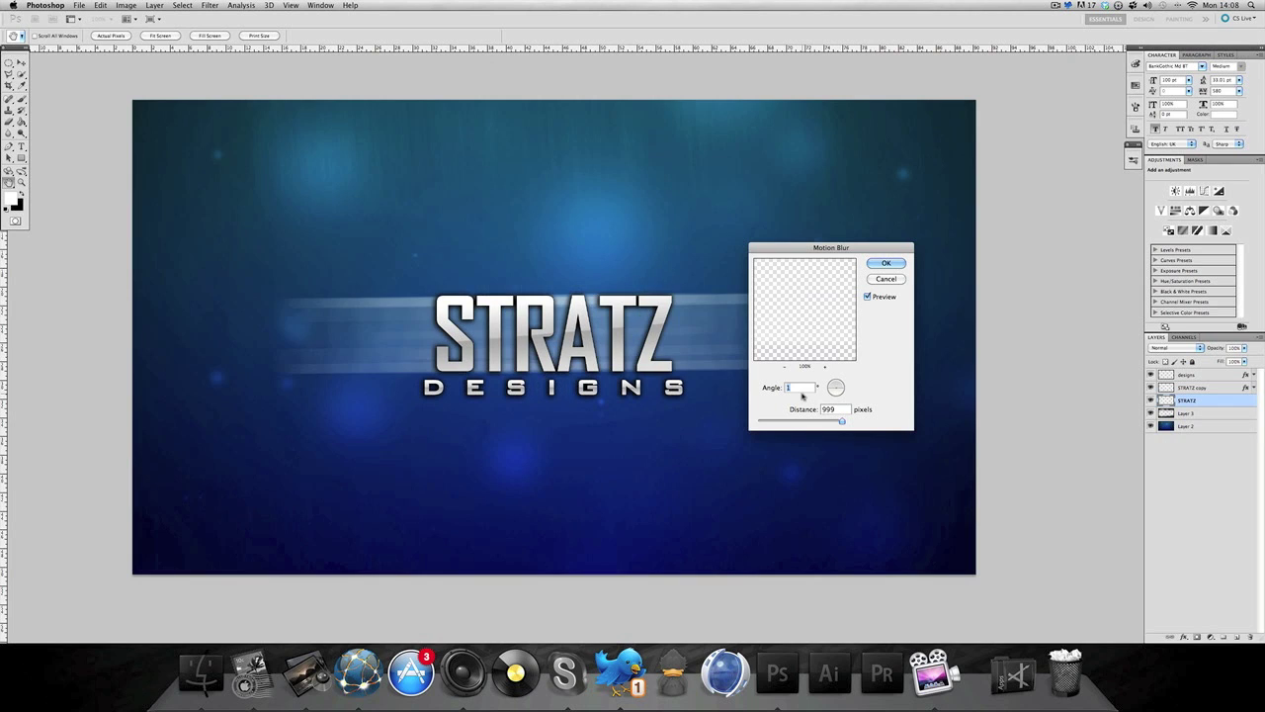
key(BackSpace)
text(0)
click(844, 422)
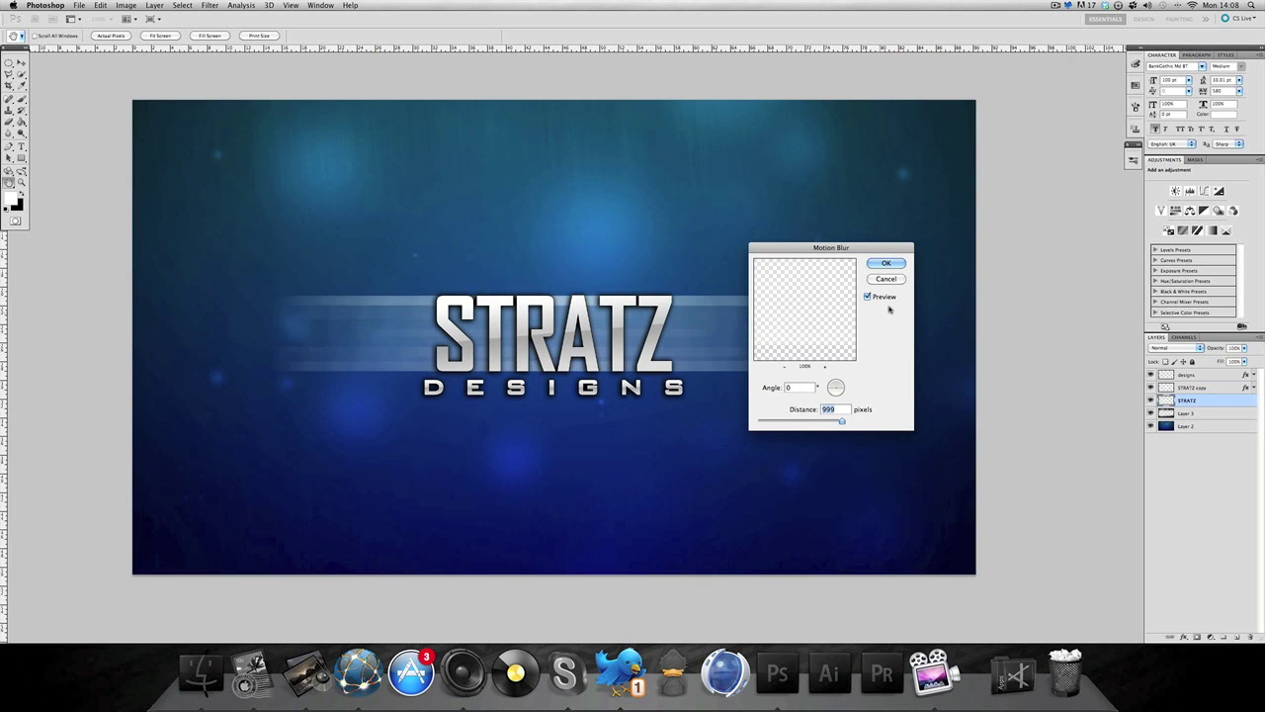
click(887, 264)
key(v)
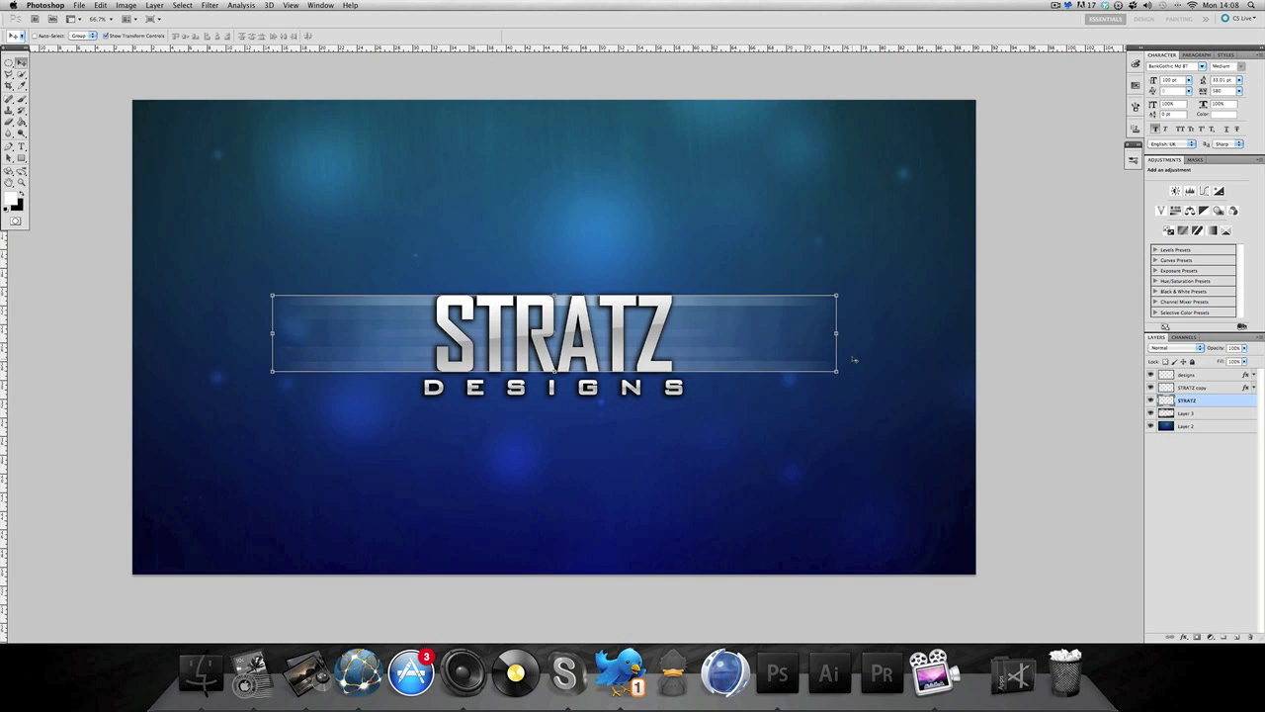
Stretch the horizontal STRATZ streaks past both sides of the canvas and set their blend mode to Overlay
drag(837, 333, 1056, 340)
click(1175, 348)
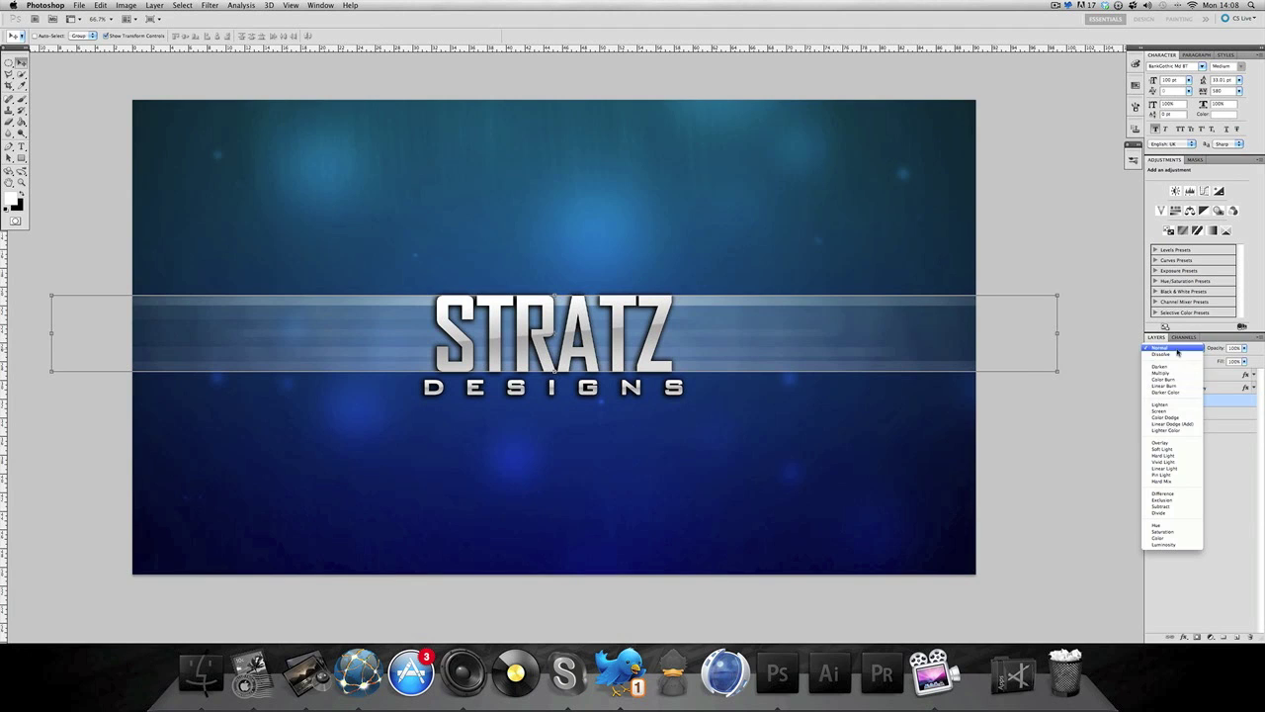
click(1177, 438)
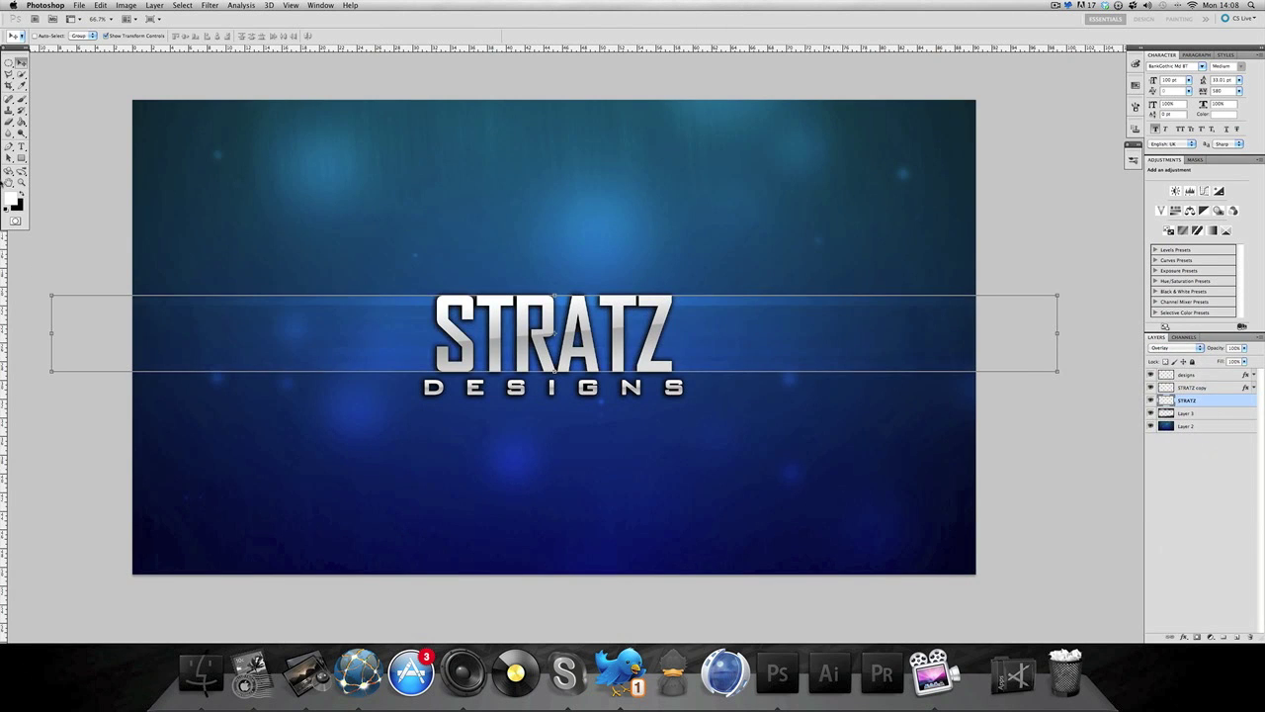
Erase the middle of the horizontal streaks behind the title with a large Eraser brush
click(9, 121)
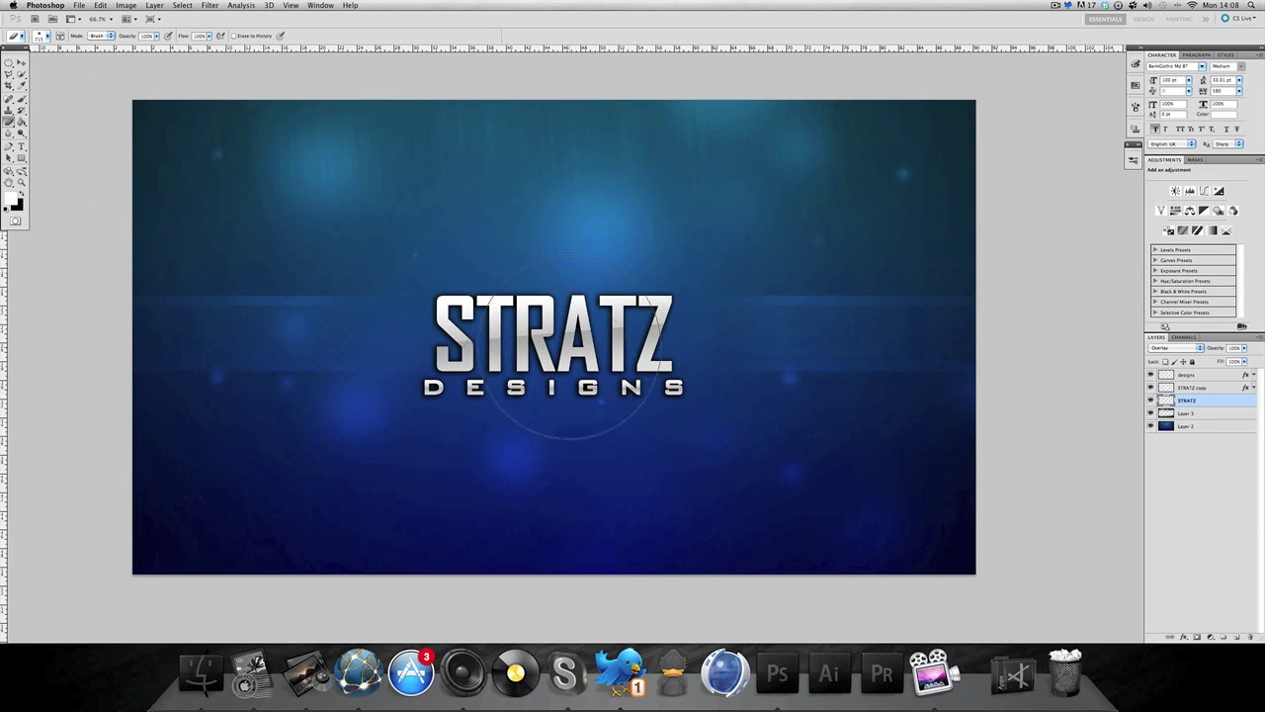
click(21, 63)
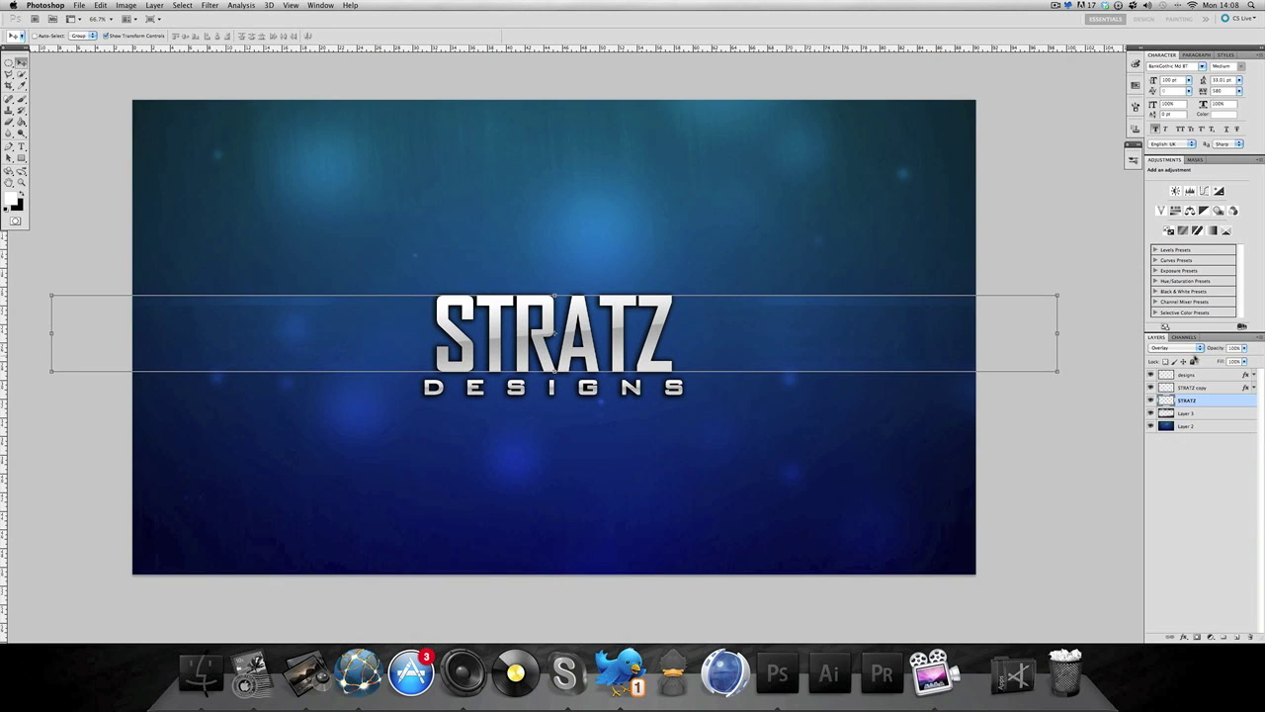
Duplicate the STRATZ copy layer and clear the layer style from the lower of the two
drag(1207, 389, 1237, 636)
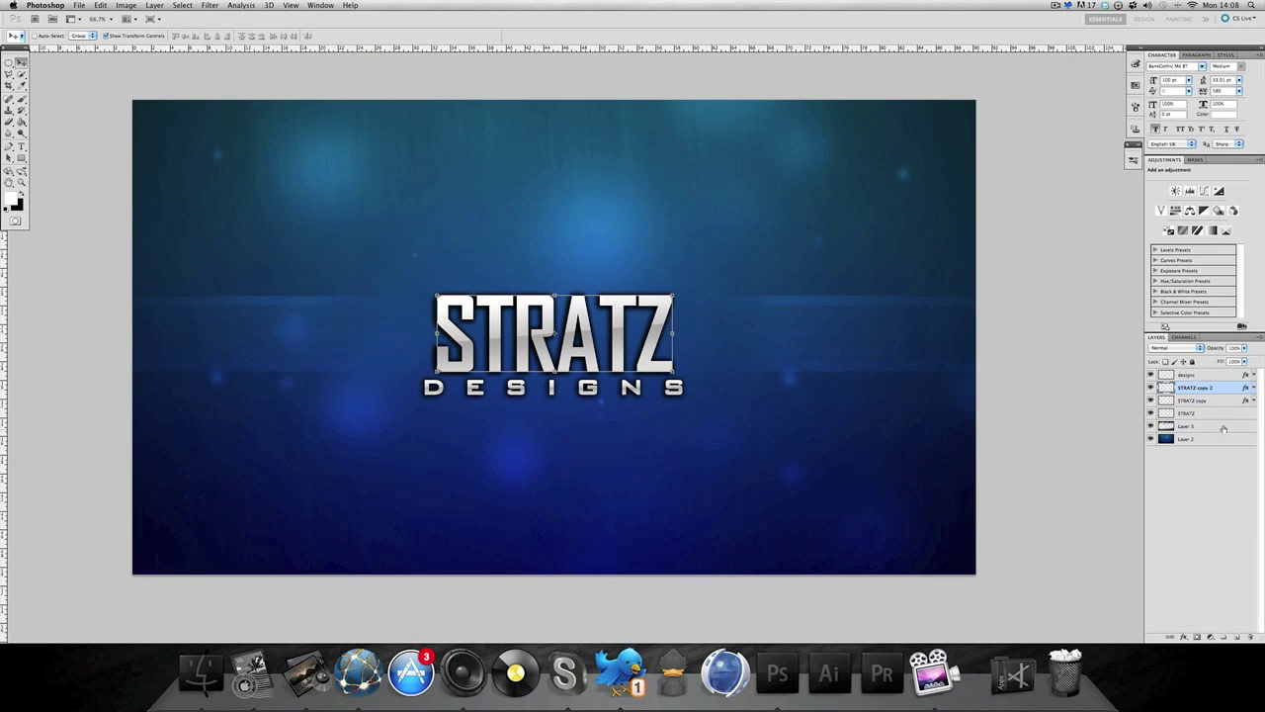
right_click(1222, 400)
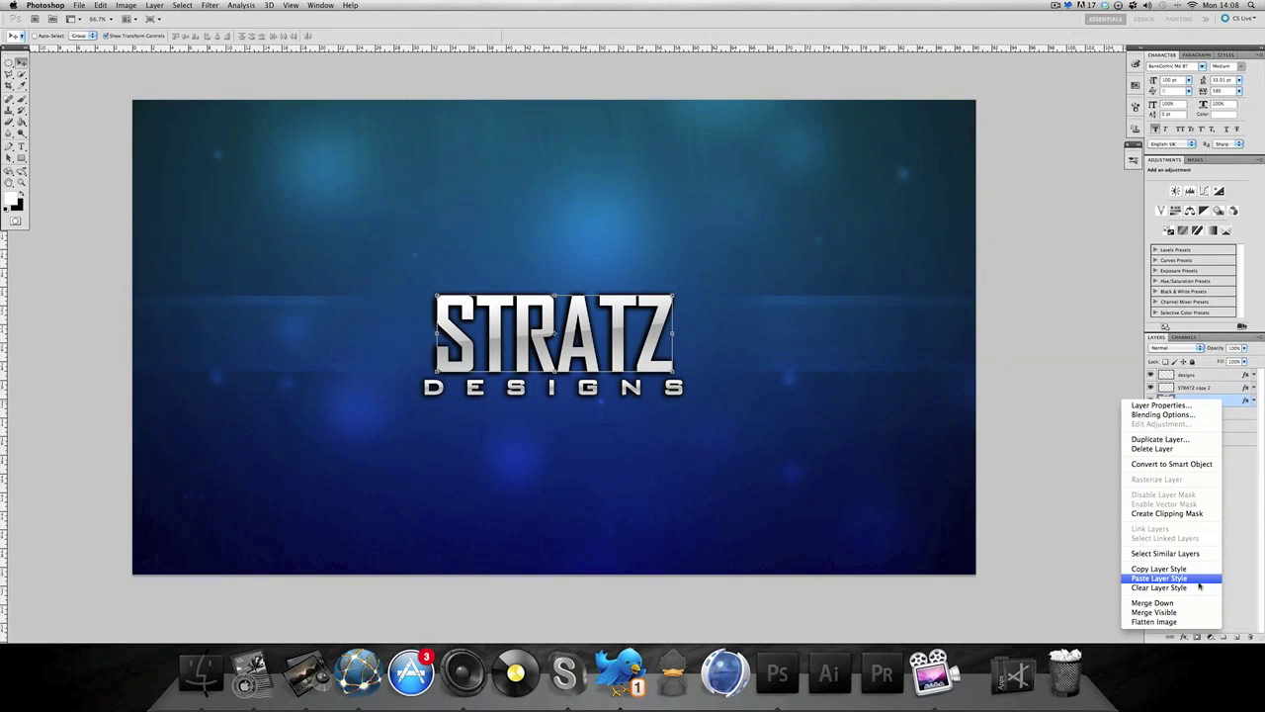
click(1230, 507)
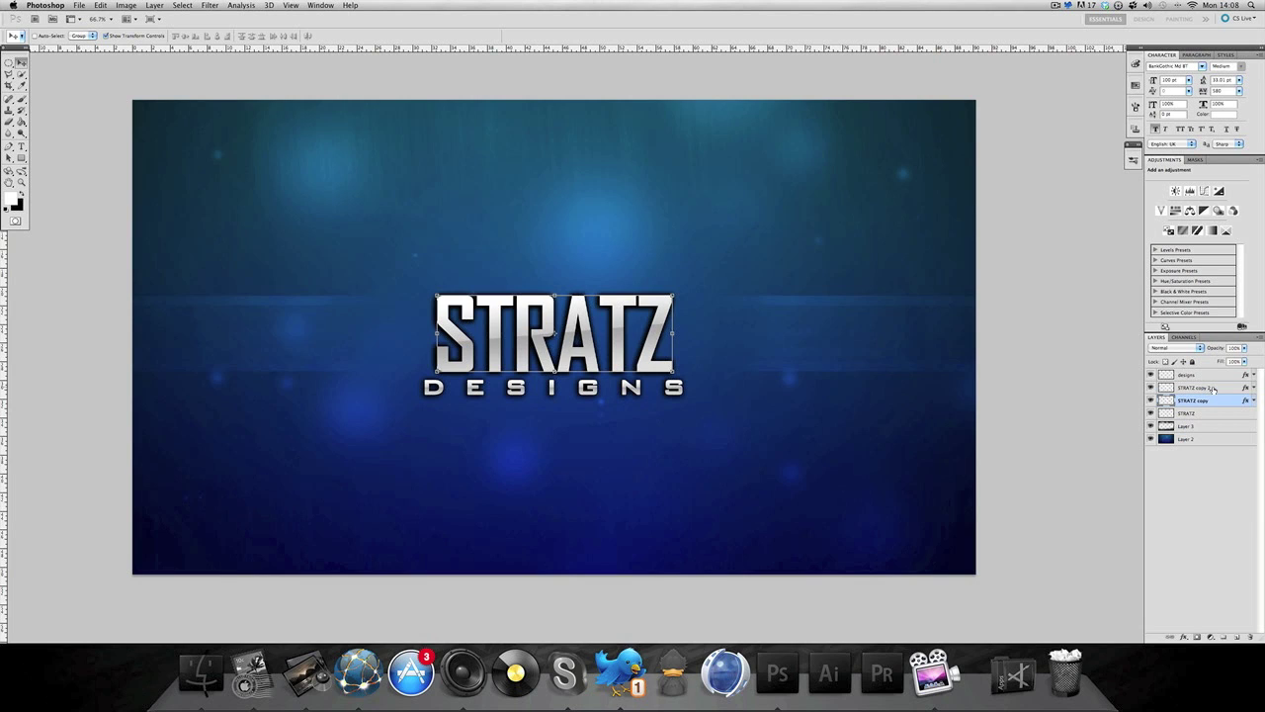
right_click(1223, 400)
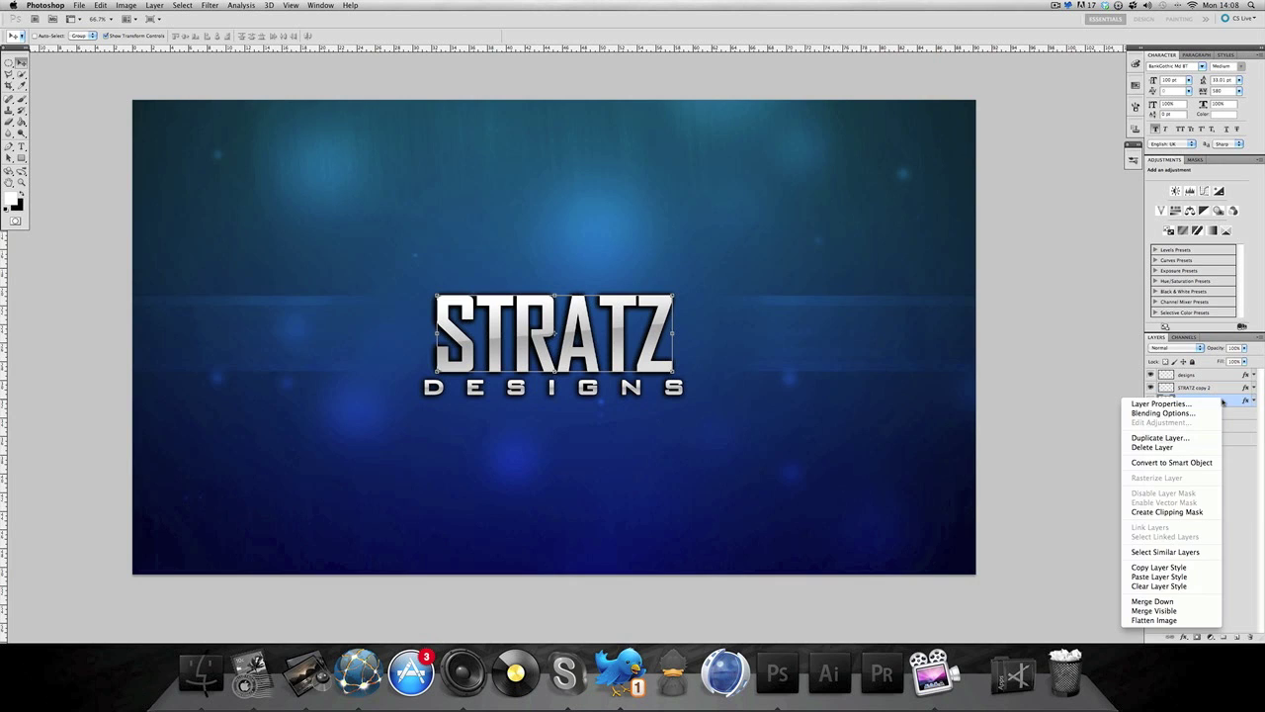
click(1161, 587)
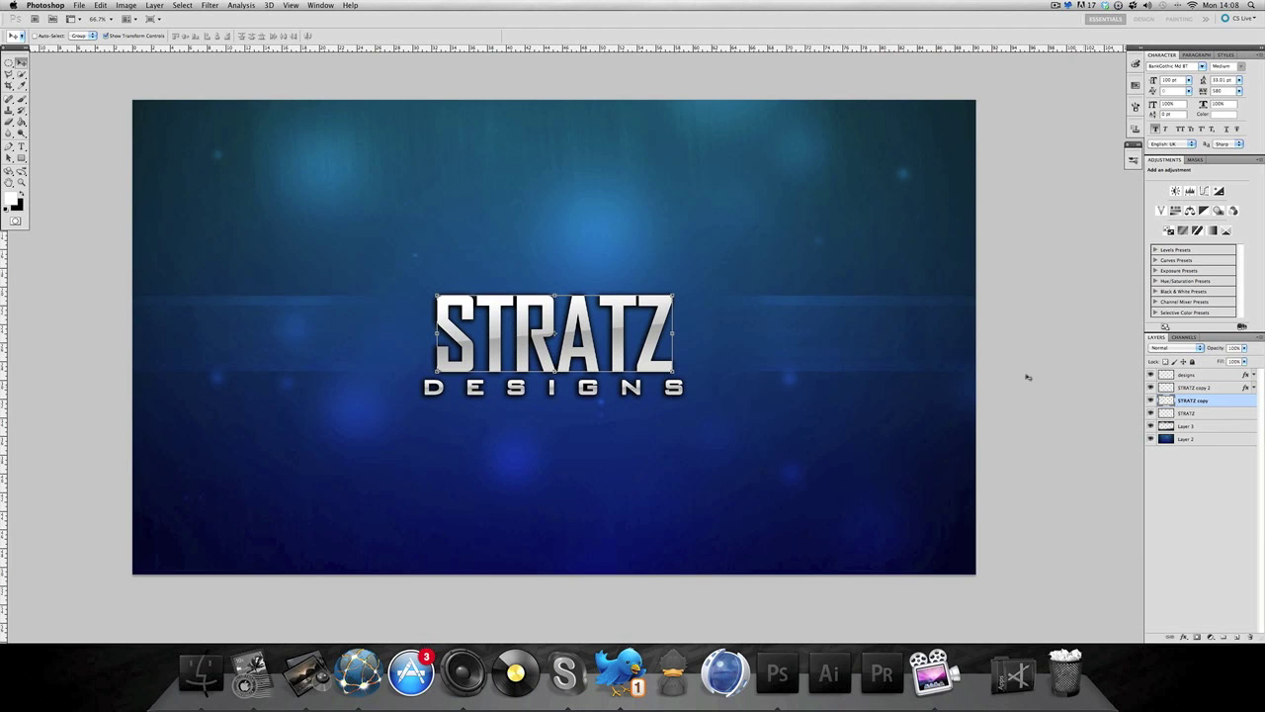
Apply a vertical Motion Blur to the unstyled STRATZ copy layer with angle 90° and distance 999 pixels
click(210, 6)
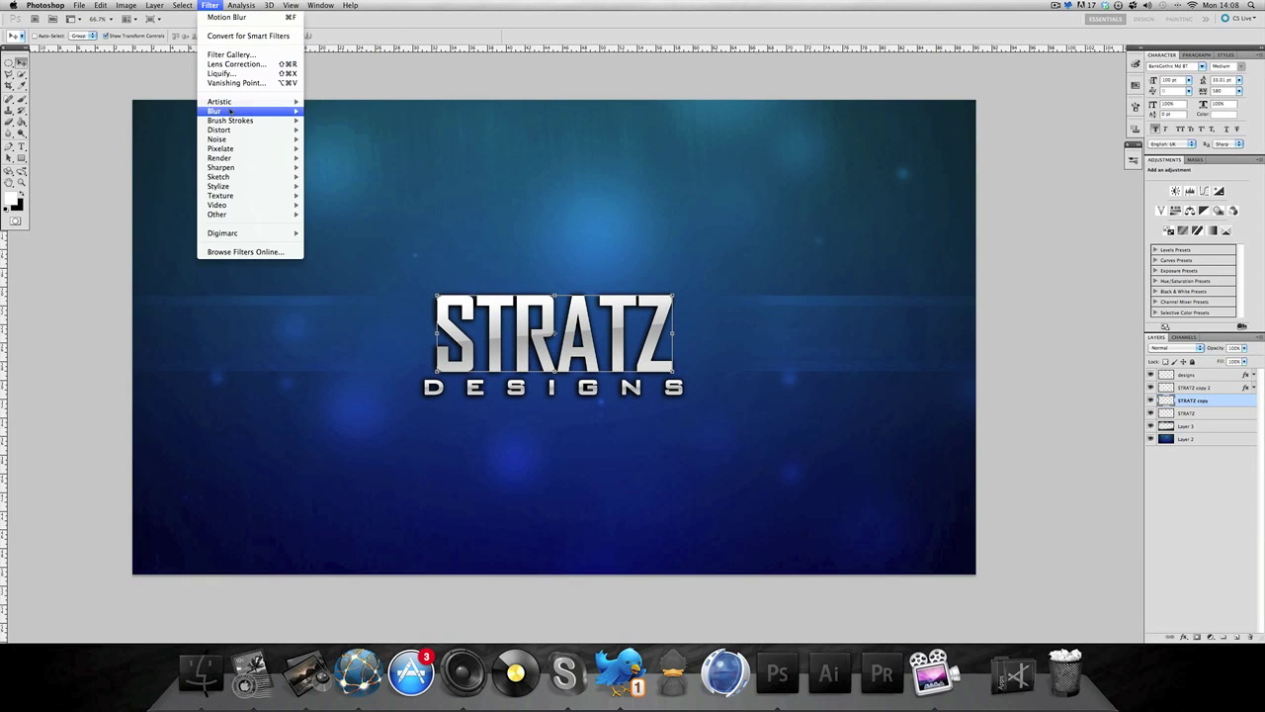
mouse_move(233, 112)
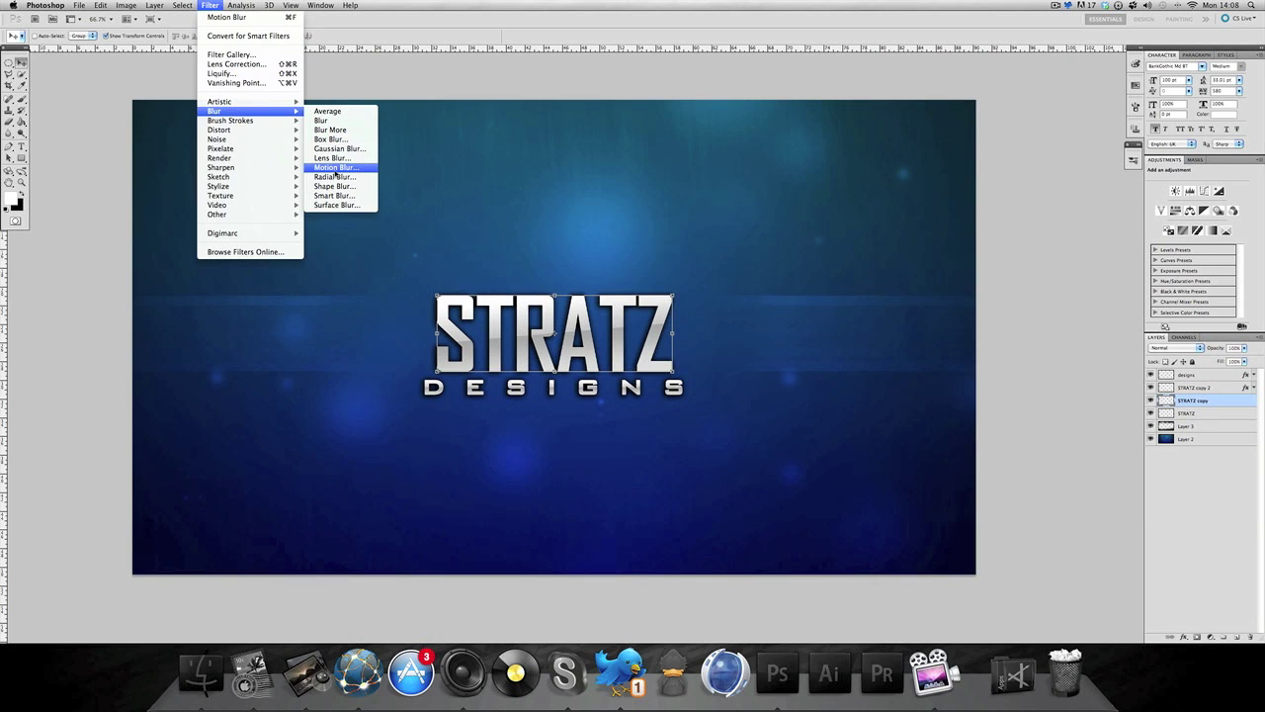
click(335, 168)
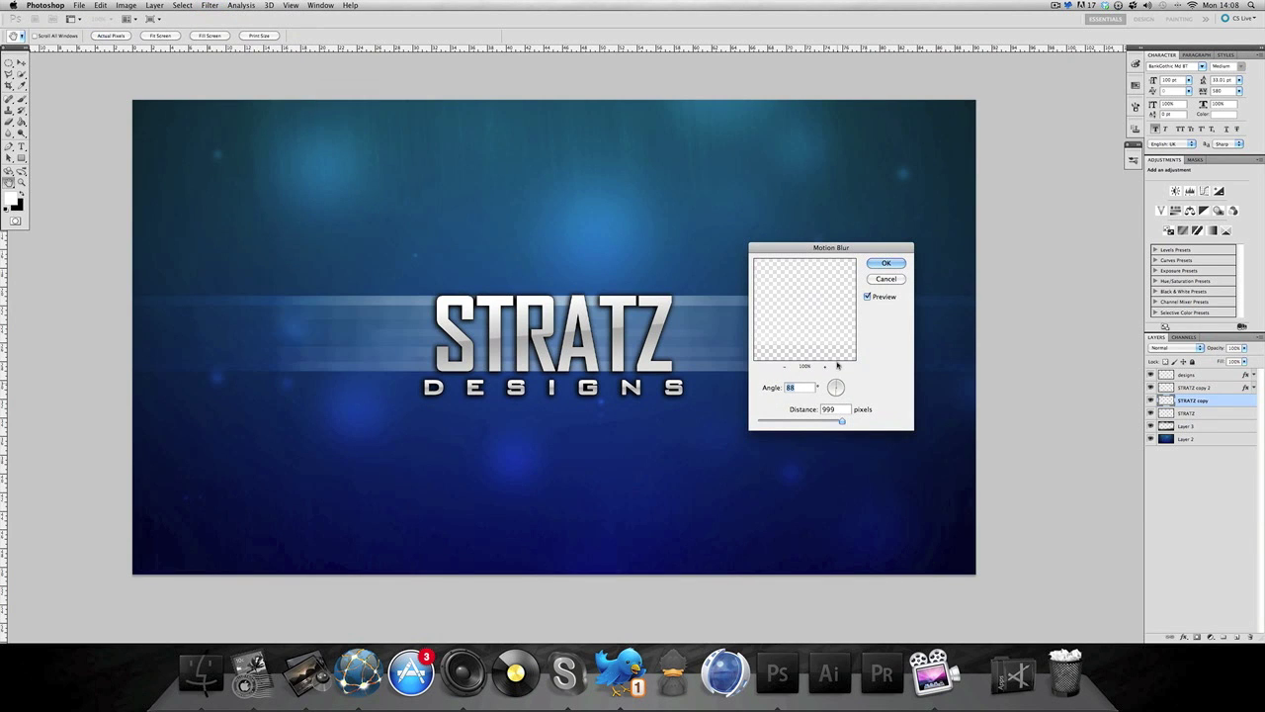
drag(837, 363, 837, 350)
click(836, 397)
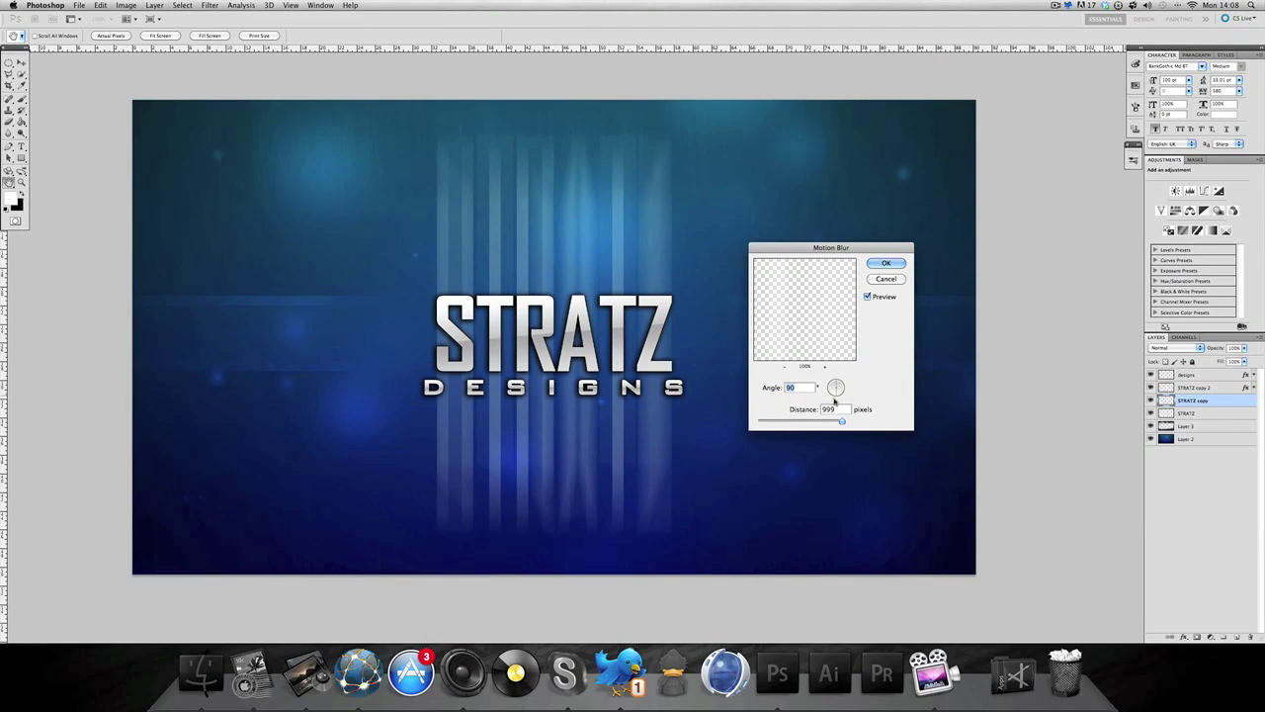
key(Tab)
click(888, 262)
key(v)
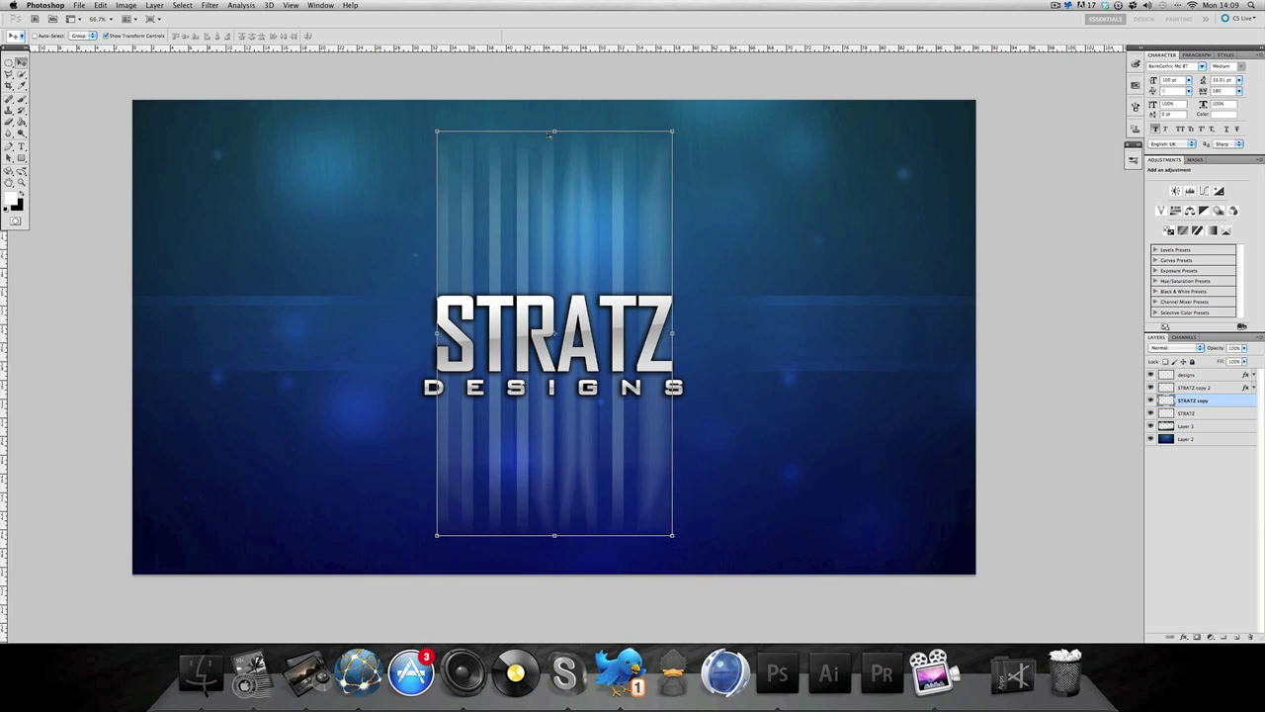
Stretch the vertical streaks past the canvas's upper and lower edges and set their blend mode to Overlay
drag(552, 131, 546, 184)
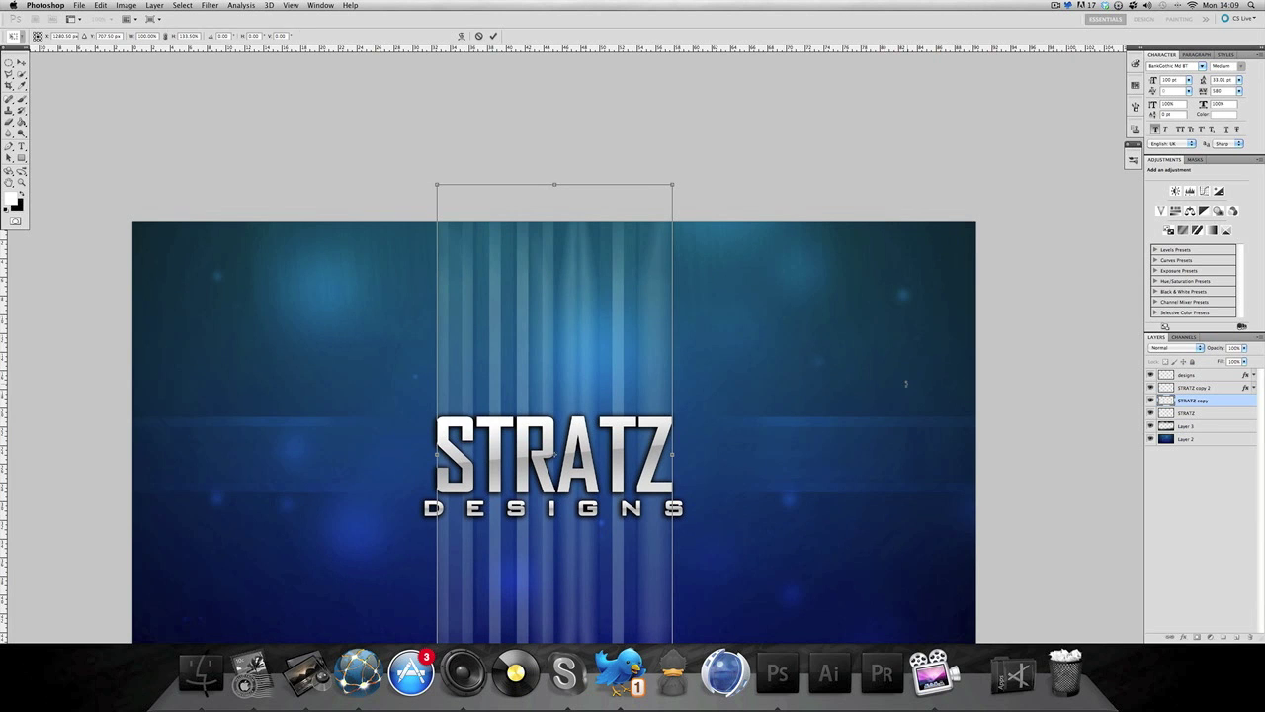
key(Return)
click(1172, 350)
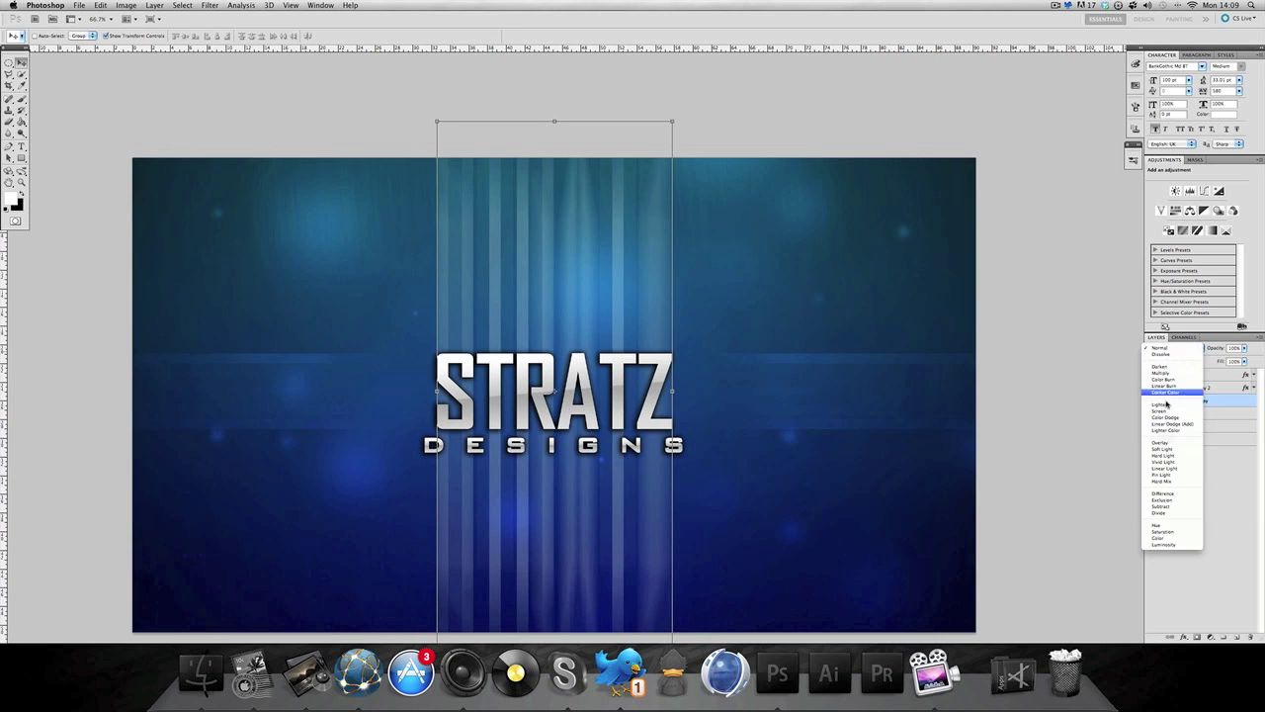
click(1163, 442)
scroll(1087, 441, down, 2)
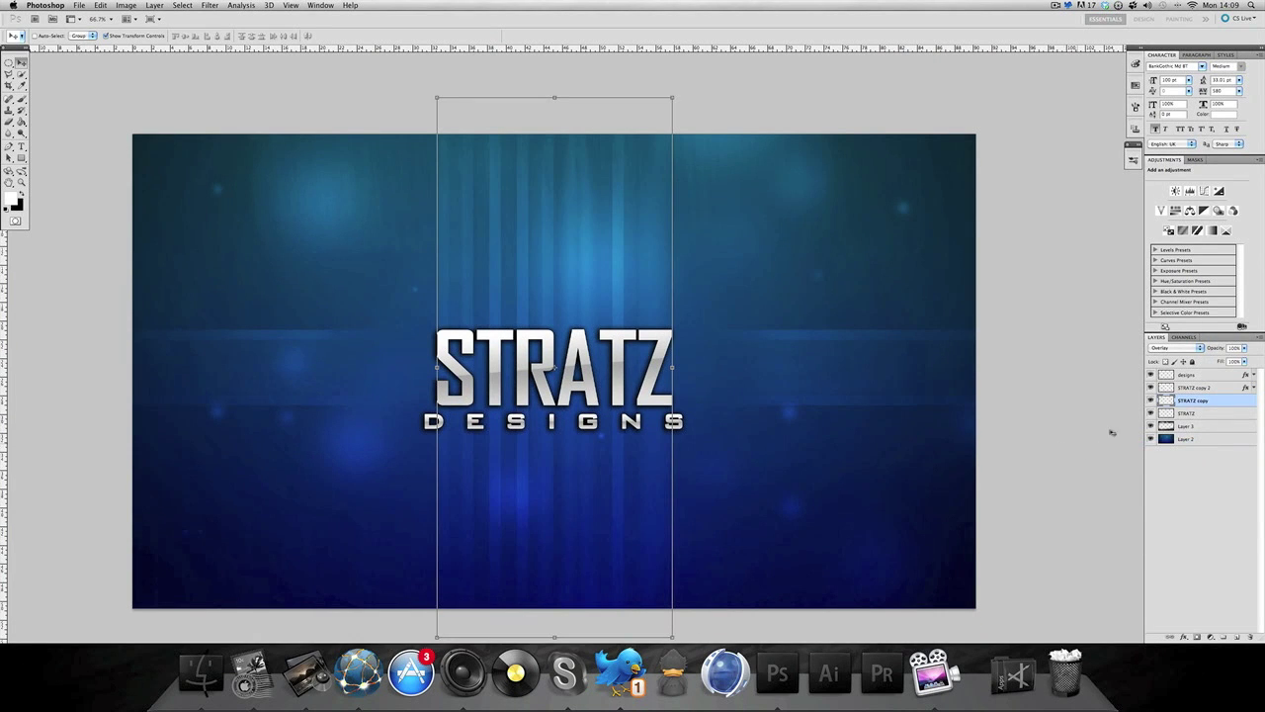
Duplicate the vertical streaks layer to intensify the streaks, and deselect all layers
drag(1223, 407, 1238, 633)
click(1232, 578)
scroll(927, 487, down, 2)
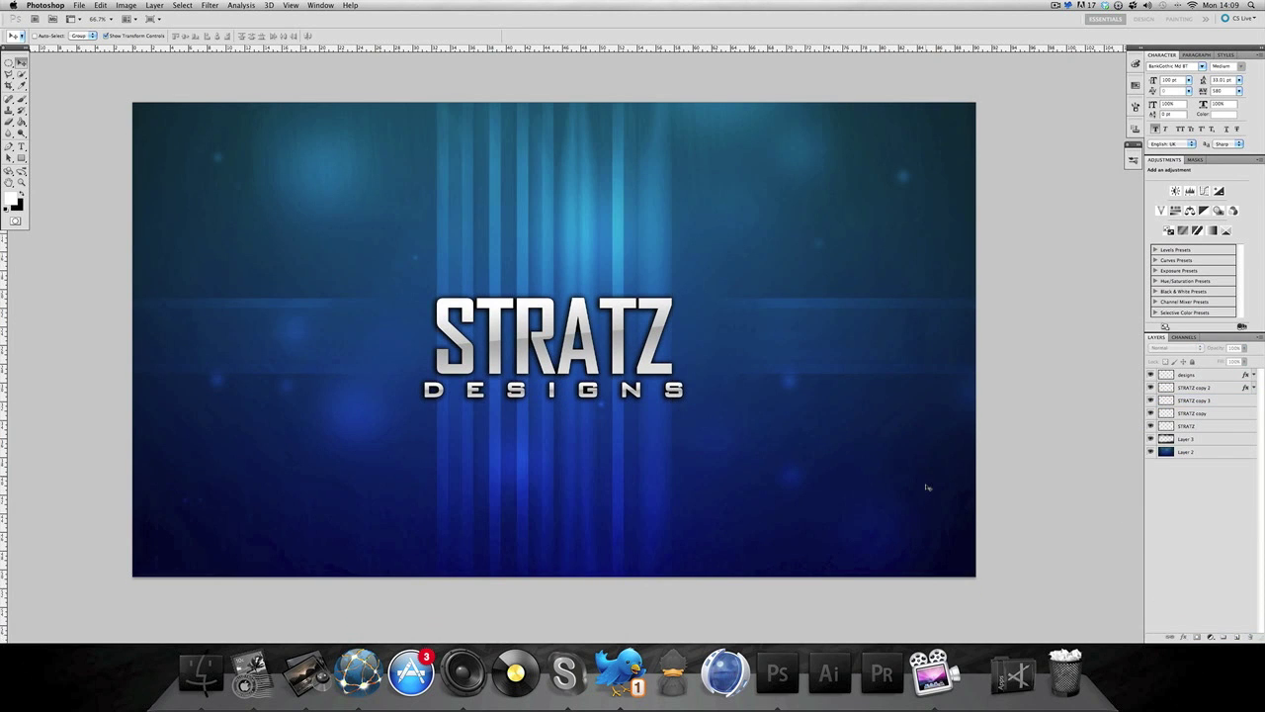
scroll(927, 486, right, 2)
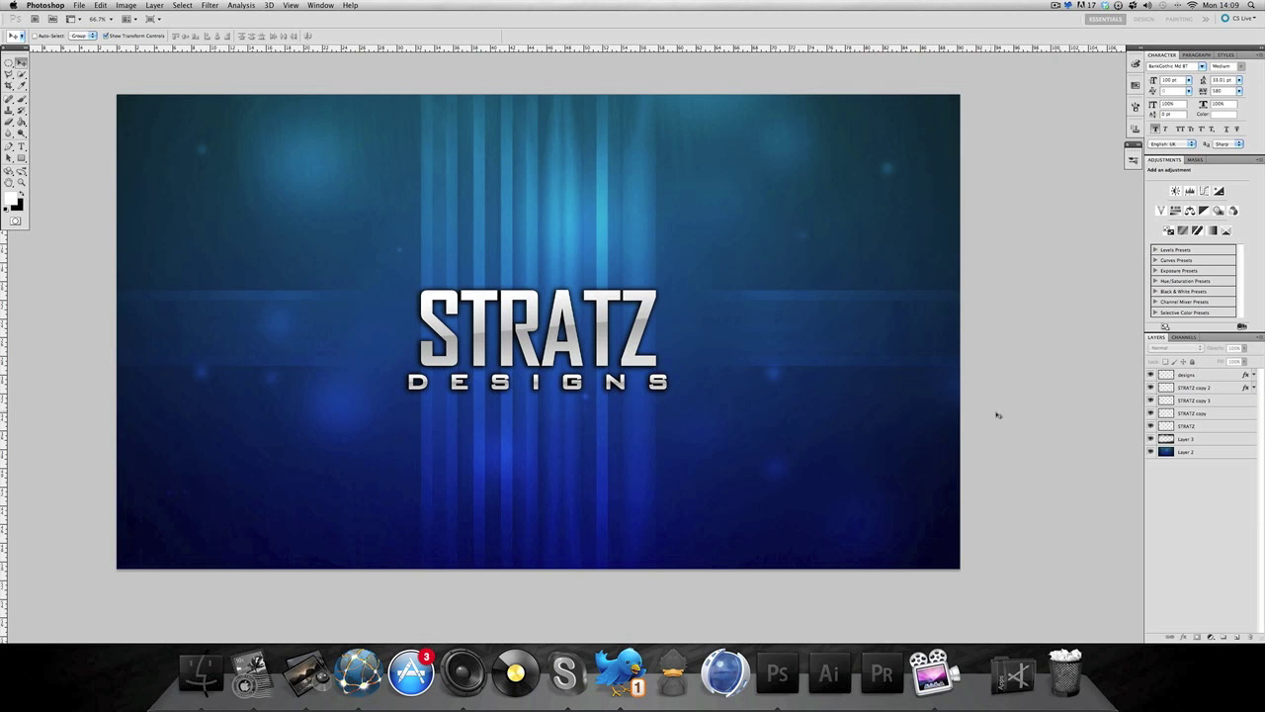
scroll(530, 309, up, 2)
scroll(532, 310, left, 3)
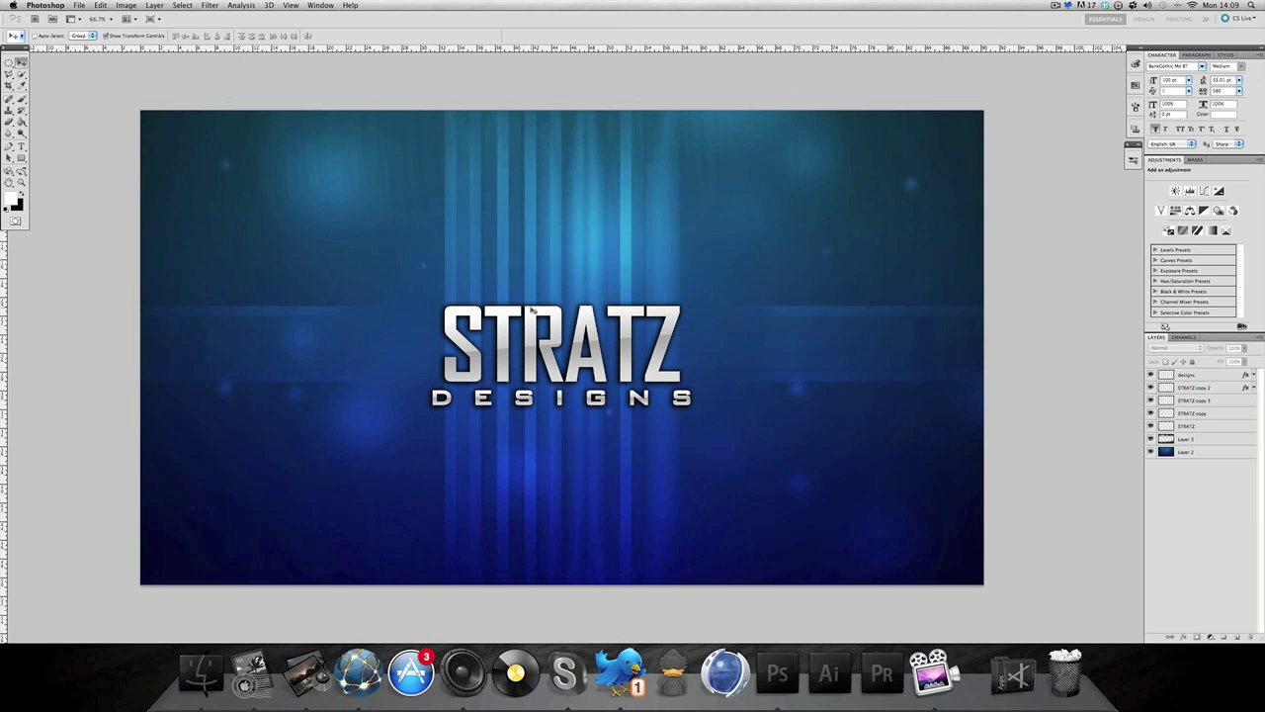
scroll(533, 311, right, 2)
scroll(533, 312, down, 1)
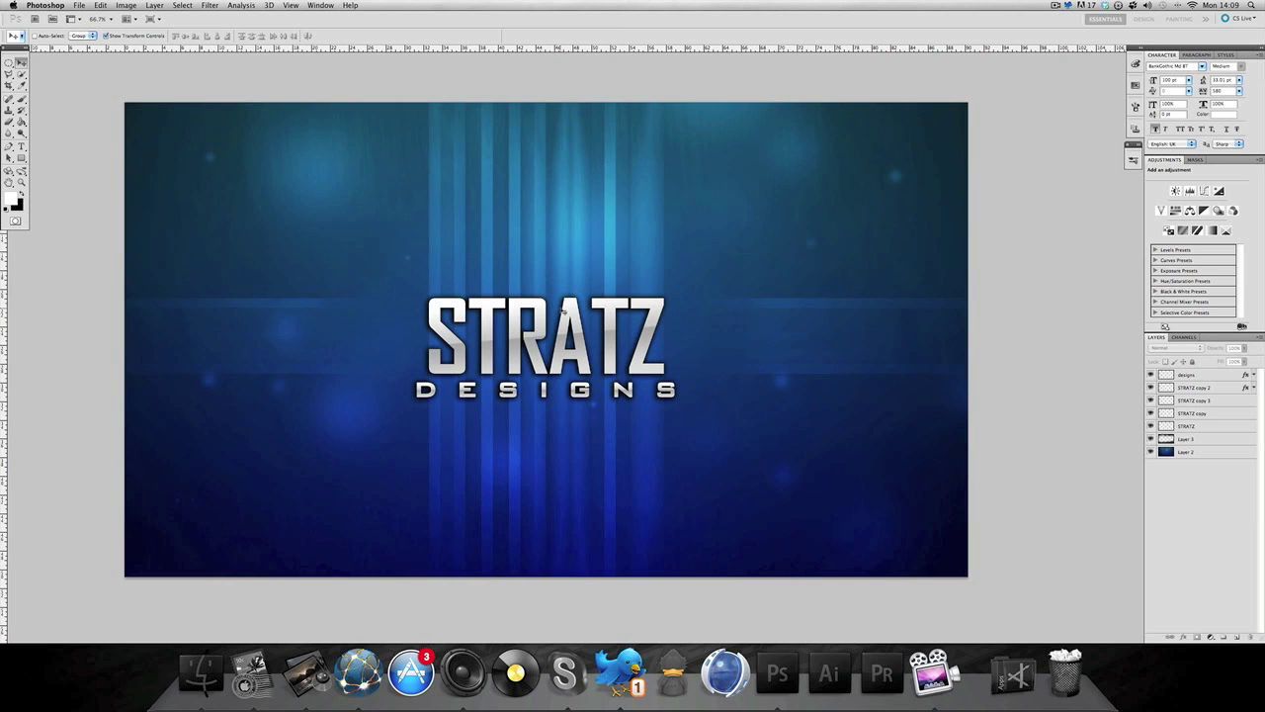
scroll(593, 344, up, 1)
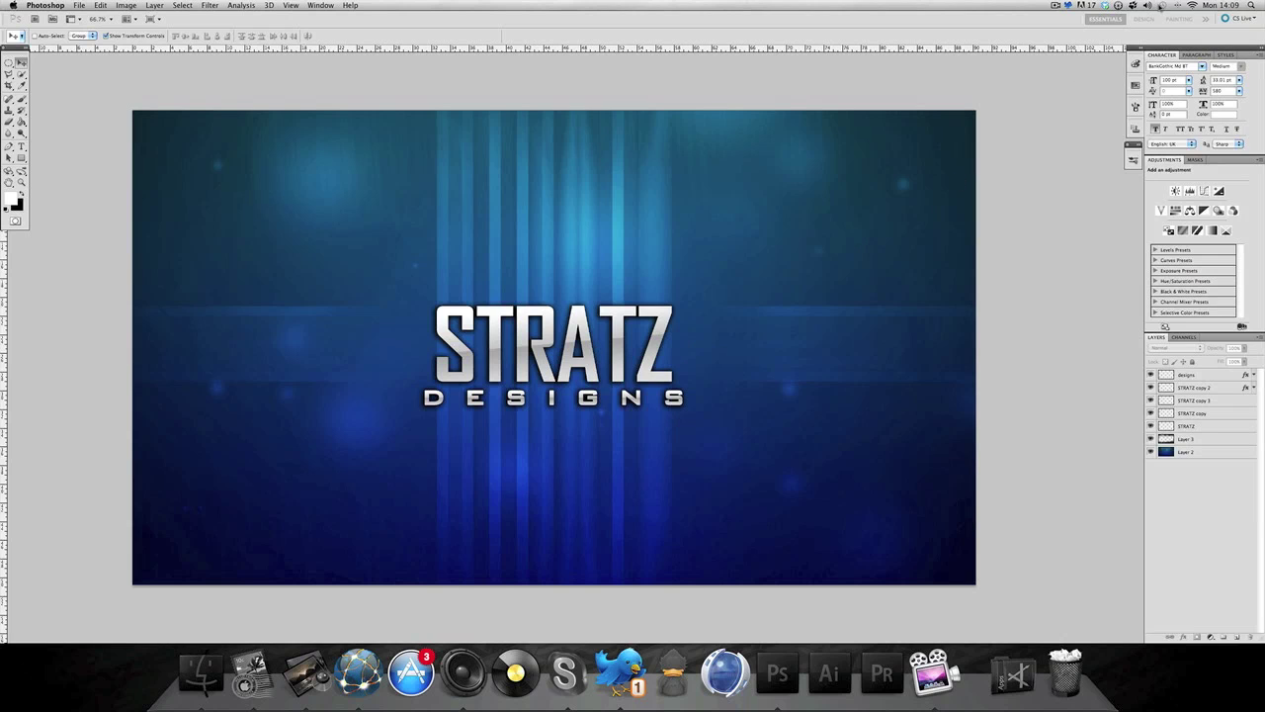
click(1053, 6)
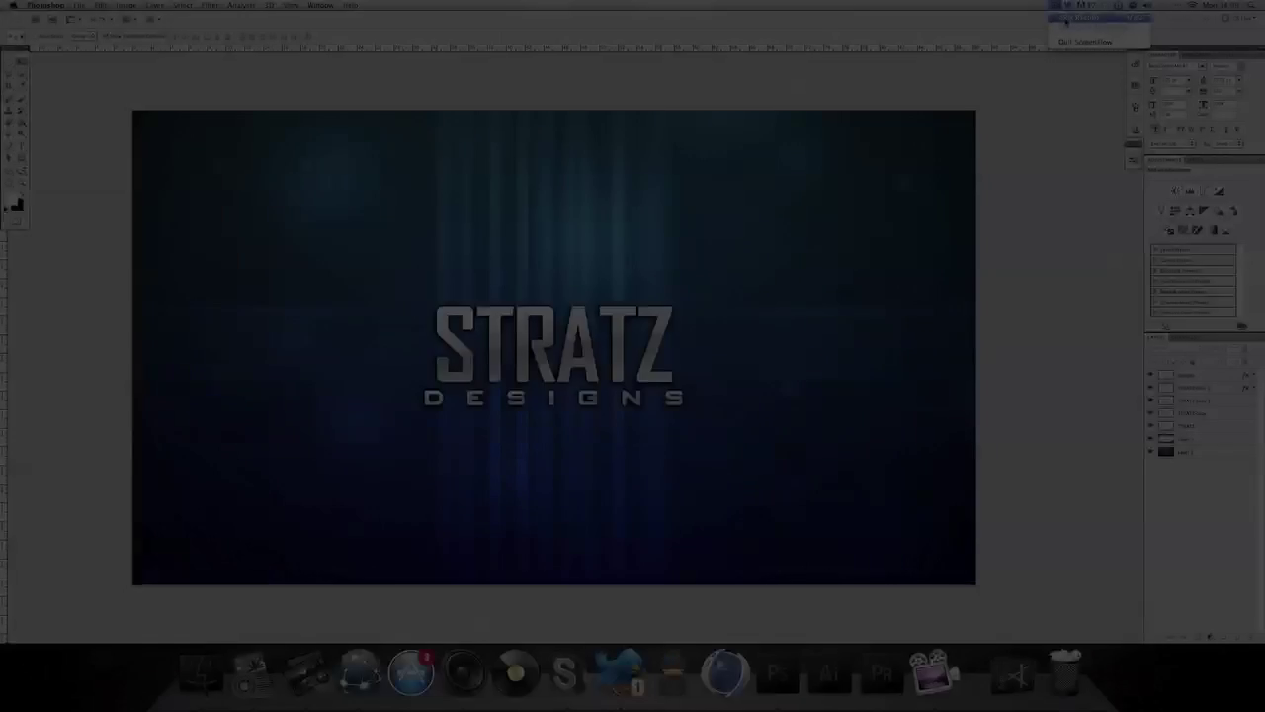